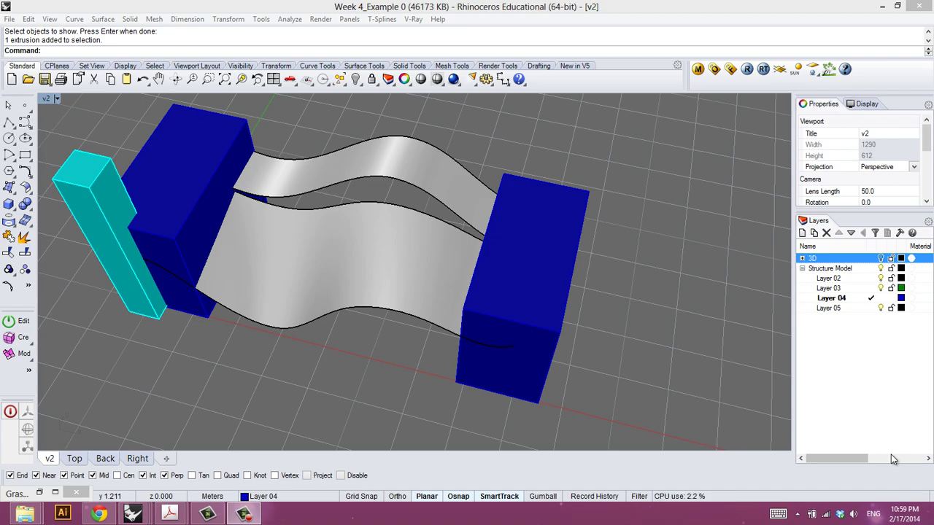
Examine the two wavy surfaces, the blue end blocks and the cyan column from several angles.
click(811, 433)
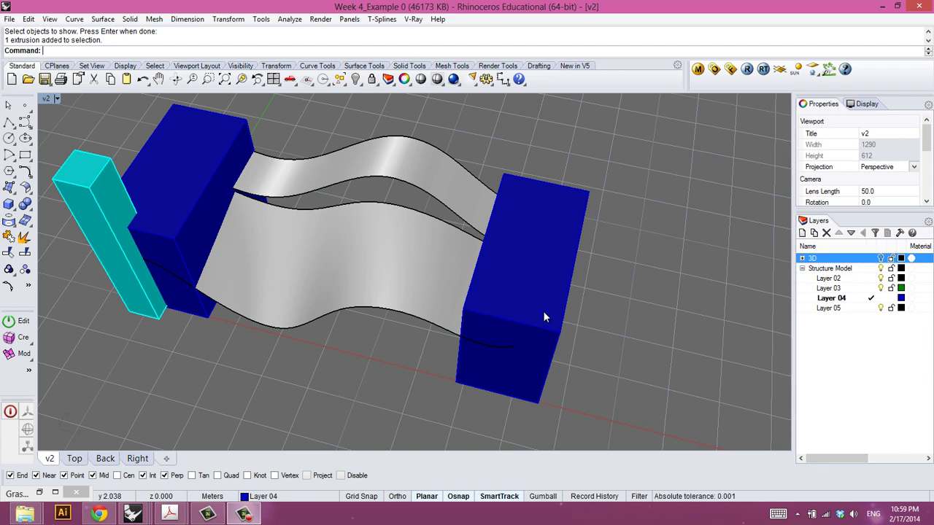
mouse_move(473, 282)
shift+right_down()
mouse_move(504, 304)
mouse_move(482, 295)
mouse_move(465, 315)
shift+right_up()
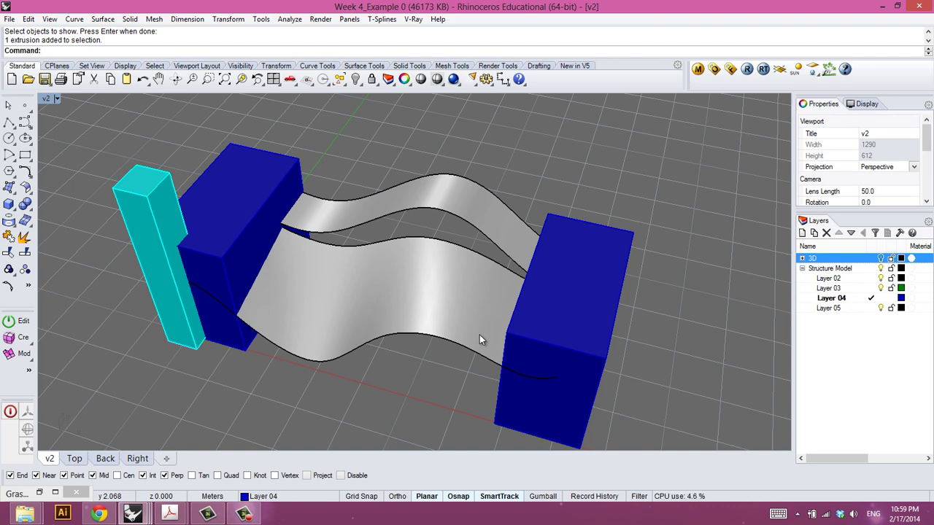
mouse_move(549, 265)
right_down()
mouse_move(563, 236)
mouse_move(548, 252)
right_up()
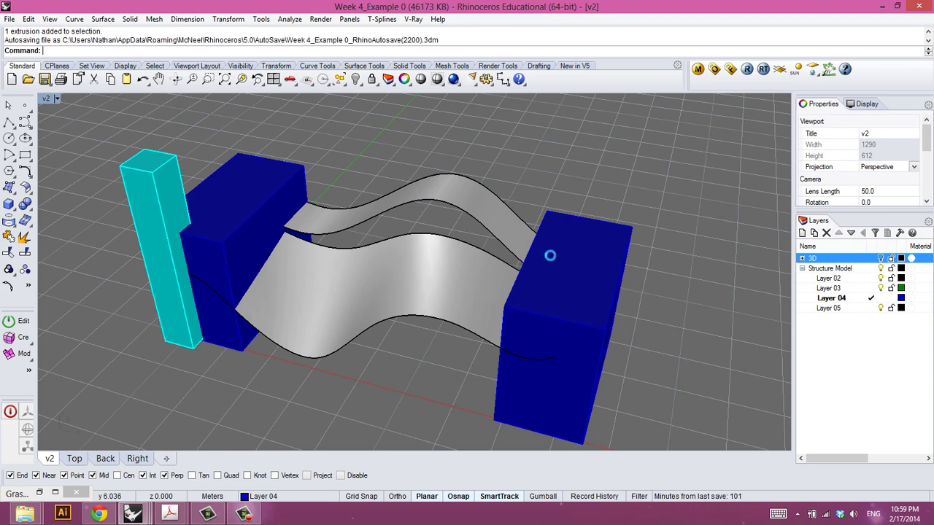
right_drag(553, 254, 485, 271)
right_drag(362, 262, 326, 226)
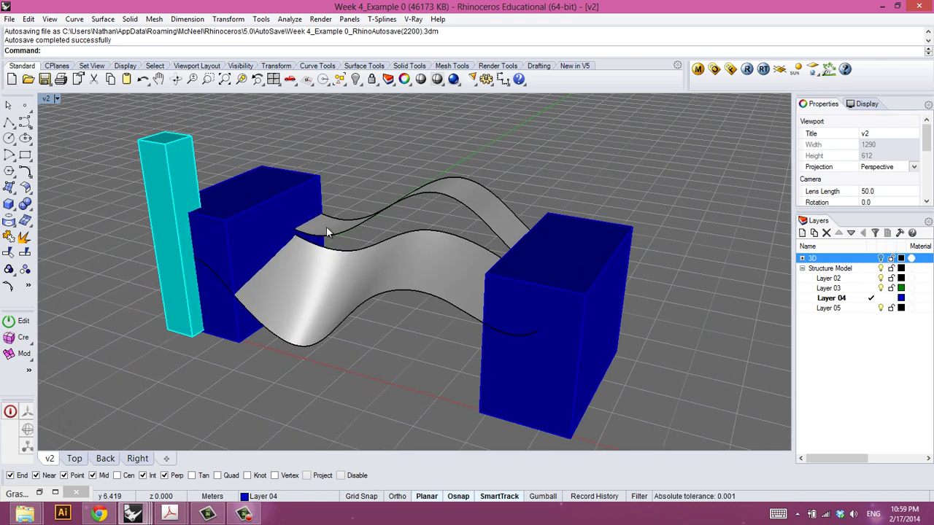
right_drag(324, 214, 350, 237)
mouse_move(472, 264)
right_down()
mouse_move(507, 217)
mouse_move(324, 260)
mouse_move(224, 241)
mouse_move(208, 219)
mouse_move(183, 211)
mouse_move(191, 236)
mouse_move(351, 296)
mouse_move(434, 271)
mouse_move(462, 279)
right_up()
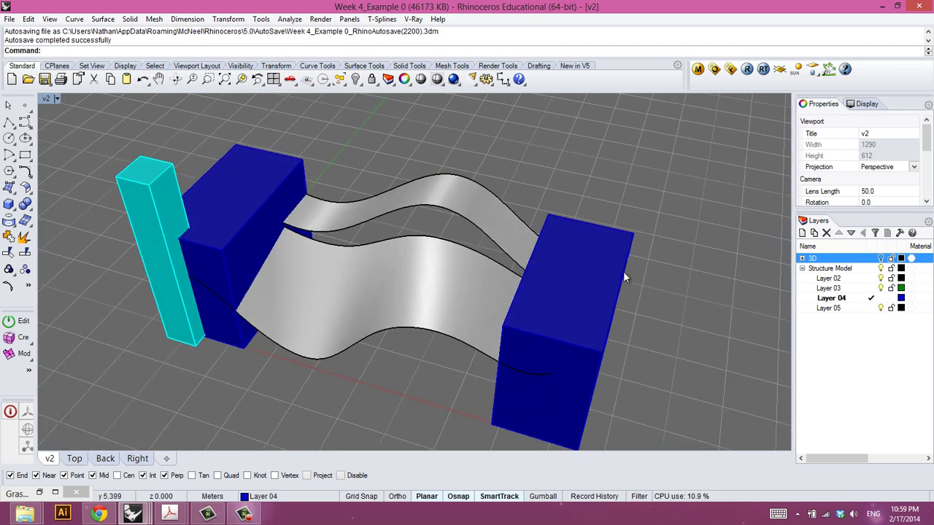
scroll(657, 250, up, 5)
scroll(582, 277, down, 8)
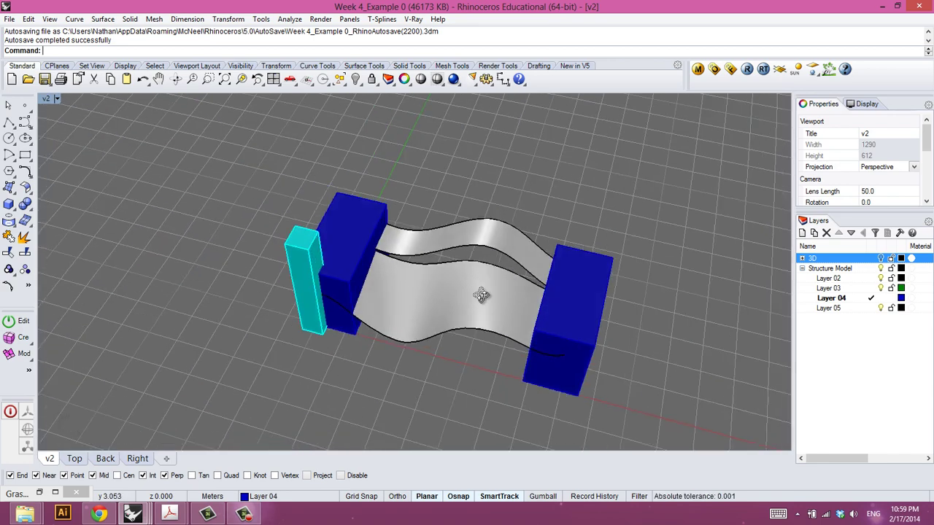
right_drag(483, 302, 619, 227)
scroll(619, 227, up, 3)
scroll(496, 185, down, 5)
scroll(486, 241, up, 5)
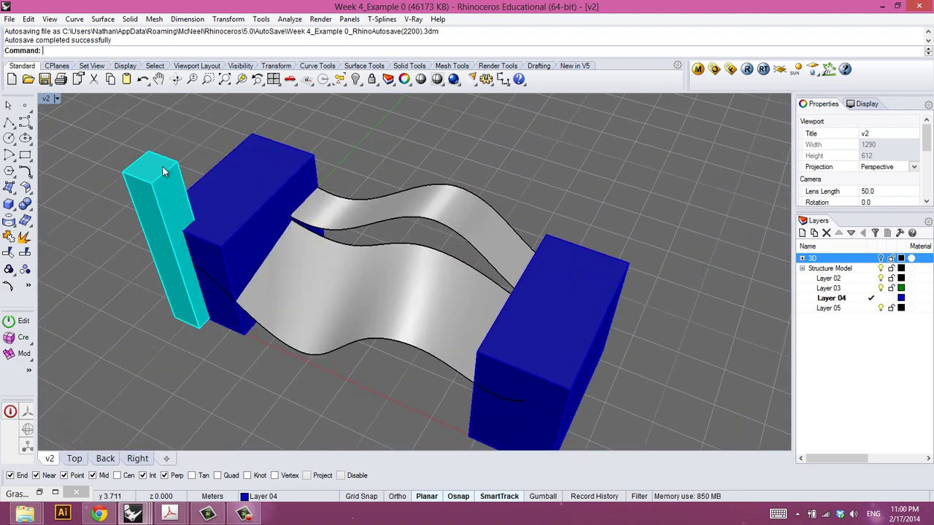
Select the cyan column and inspect its position relative to the blue blocks and wavy surfaces.
click(143, 163)
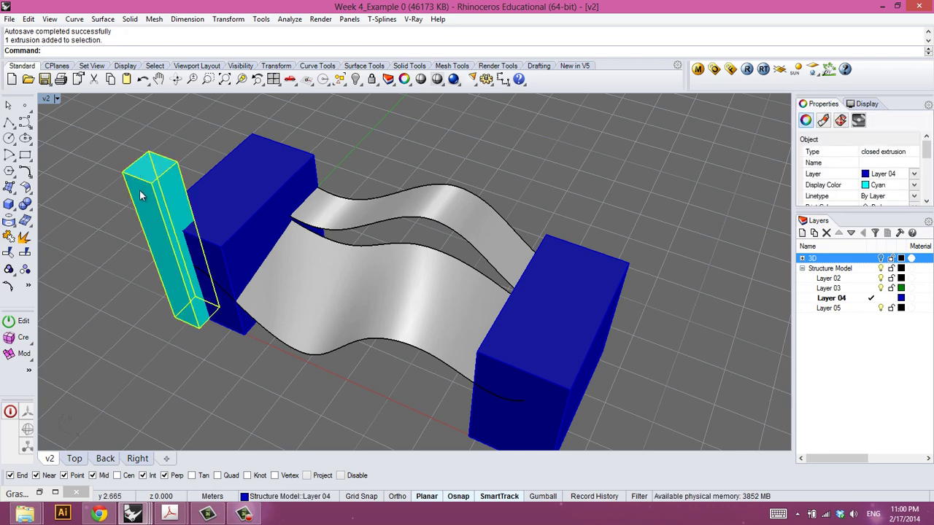
right_drag(139, 190, 165, 190)
scroll(334, 281, down, 4)
right_drag(343, 279, 261, 274)
scroll(237, 223, up, 4)
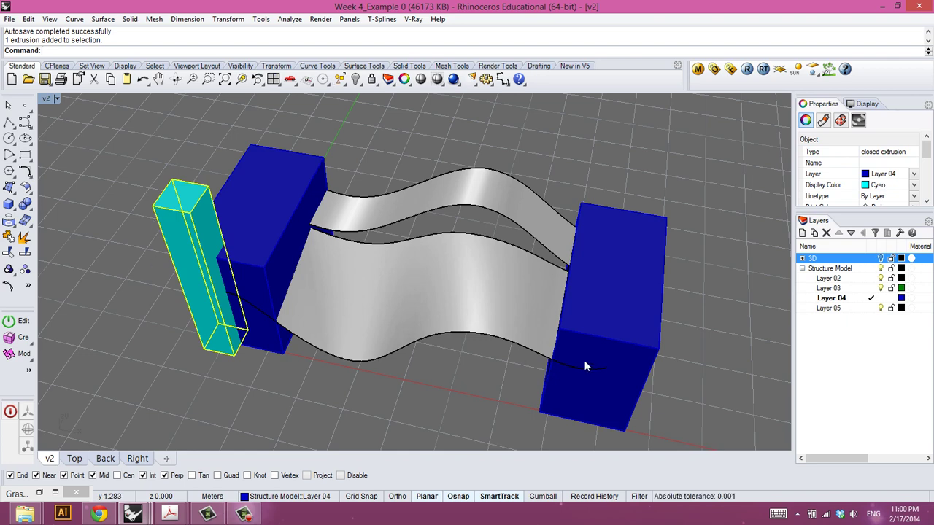
right_drag(246, 288, 413, 307)
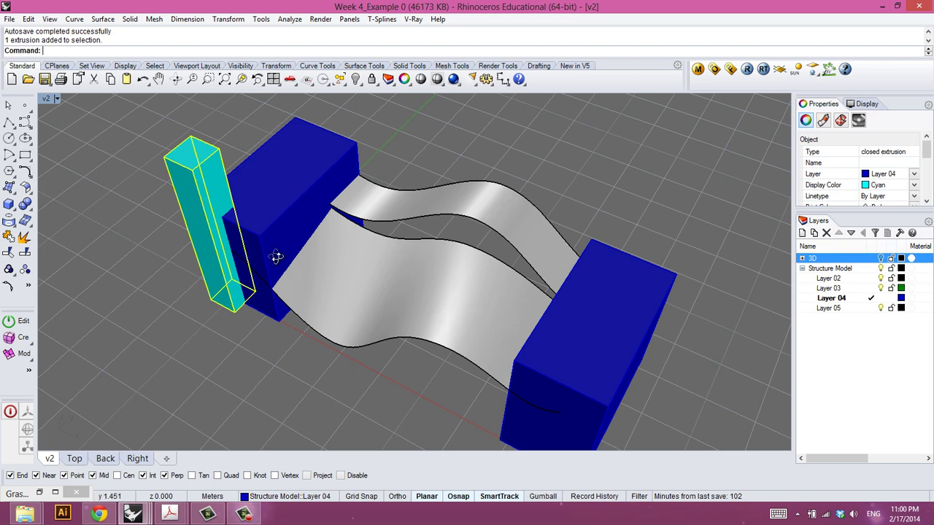
right_drag(280, 257, 241, 387)
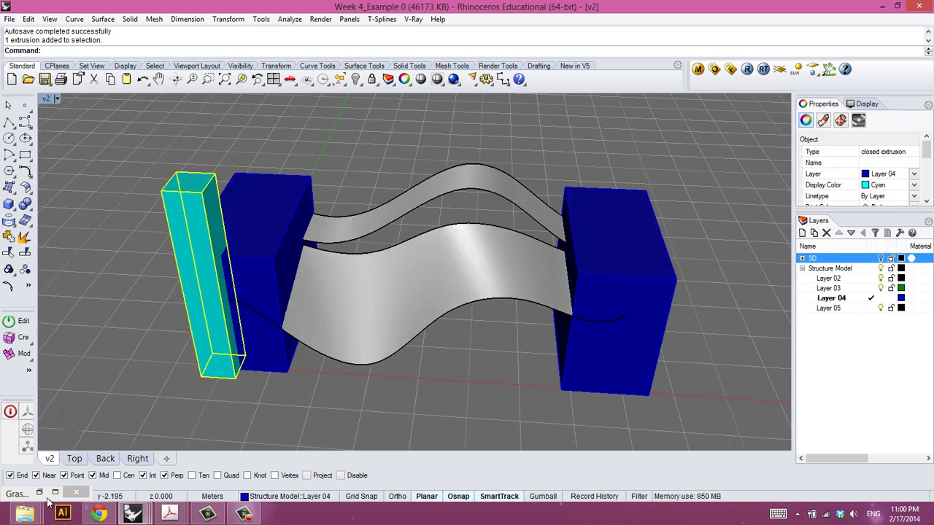
click(244, 514)
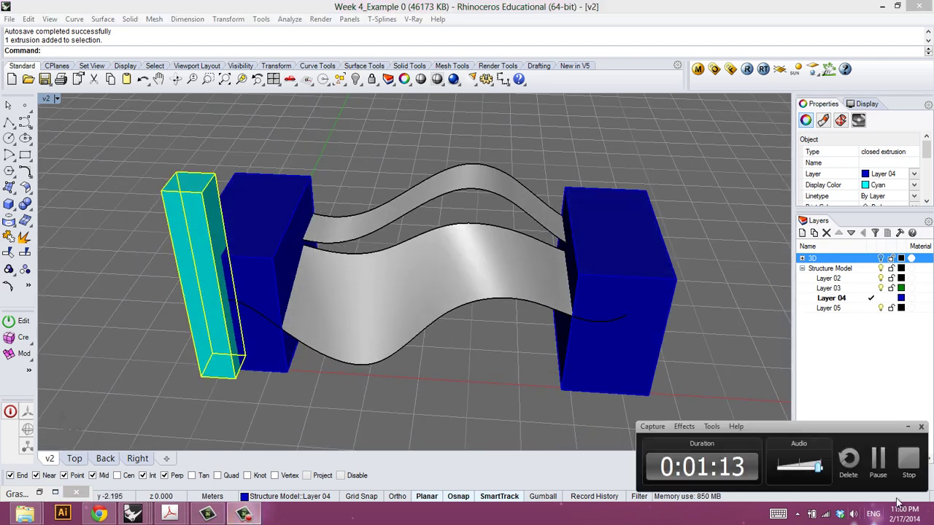
click(878, 458)
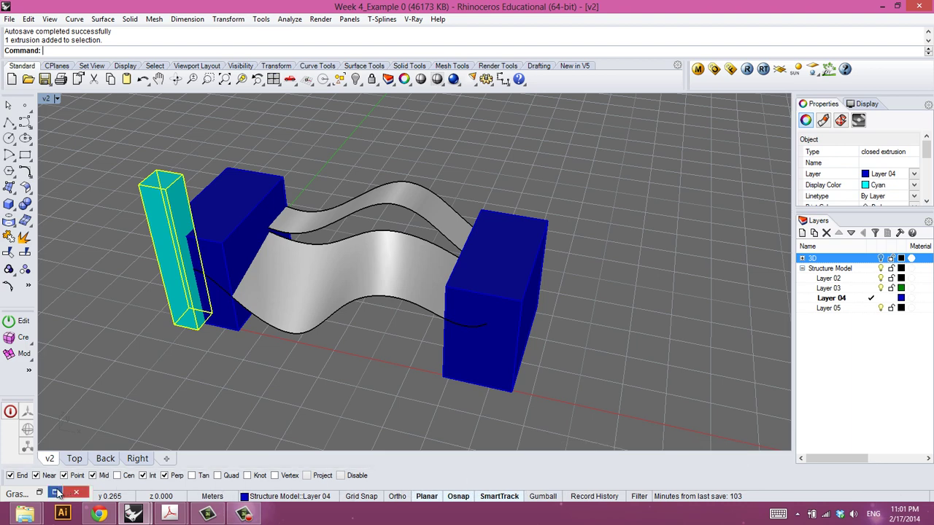
Switch to the Grasshopper window and bring up the Week 4_Galapagos Demo definition.
click(54, 493)
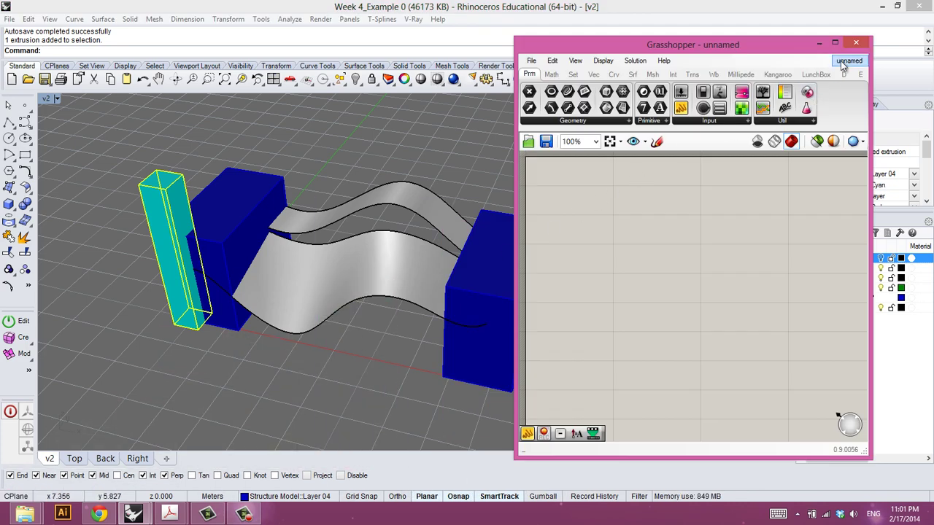
click(841, 60)
click(858, 167)
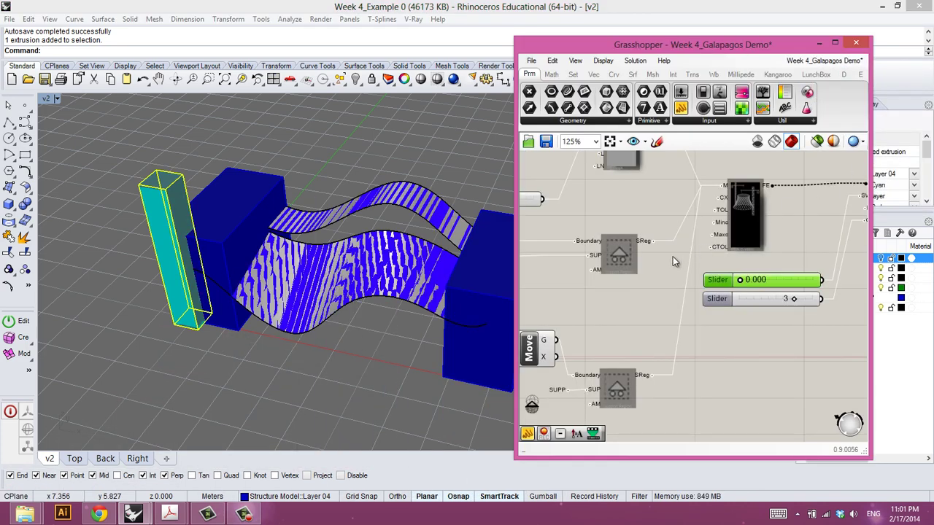
Examine the overall definition, focusing on the lower Brep parameter and the X and Y component sliders feeding Move.
scroll(670, 259, down, 8)
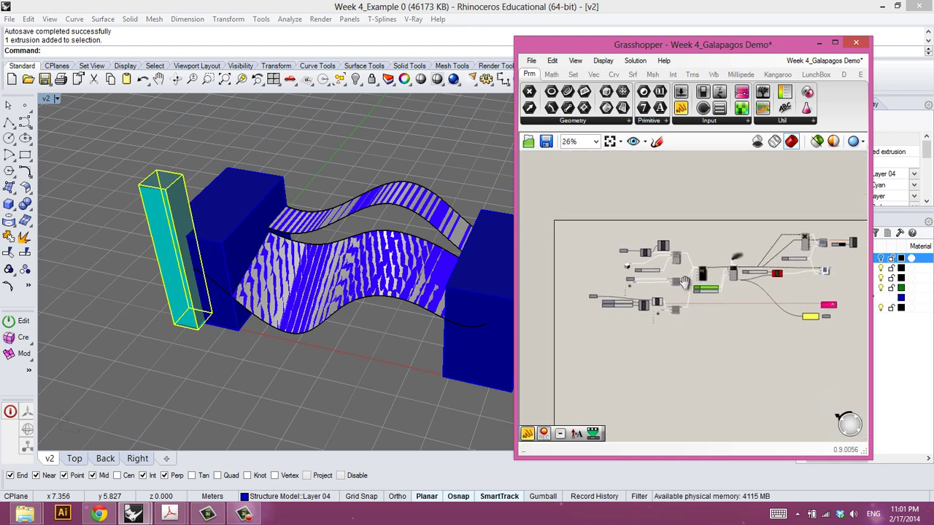
right_drag(683, 283, 671, 289)
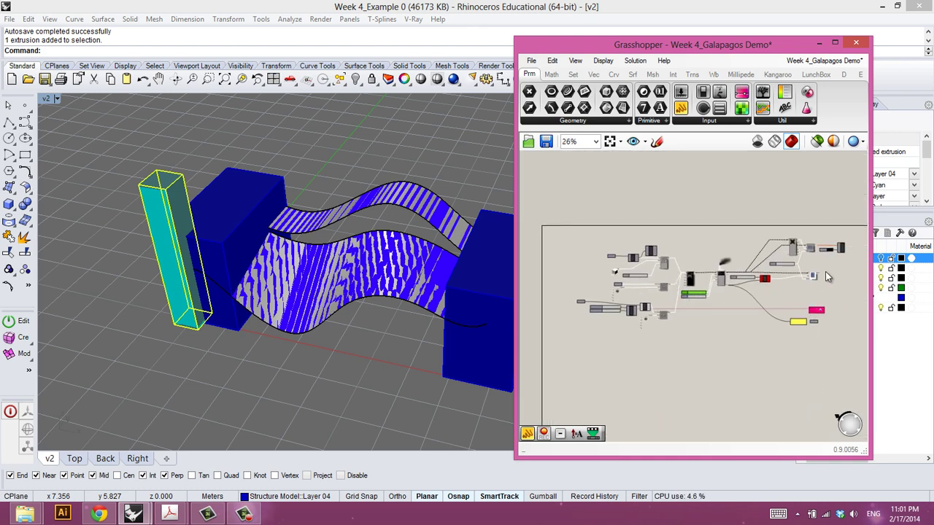
scroll(681, 307, up, 5)
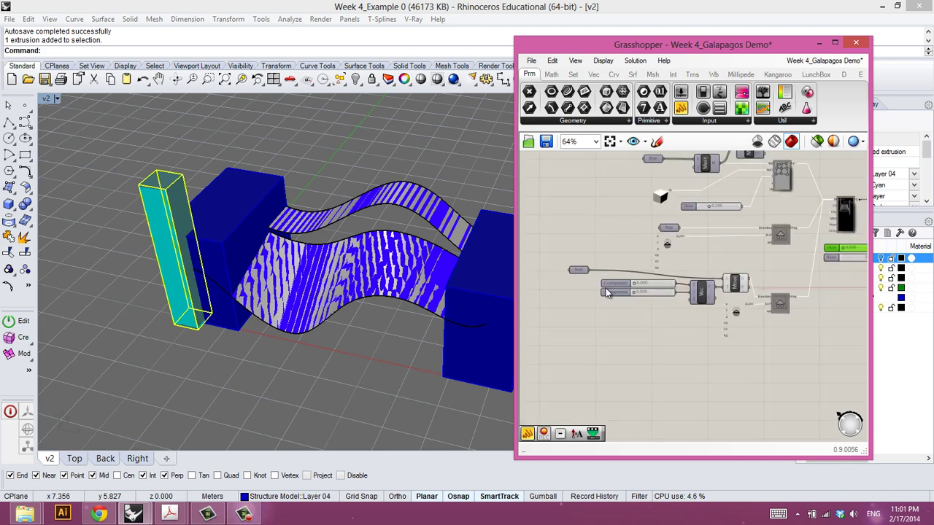
scroll(604, 291, up, 1)
drag(576, 271, 581, 283)
click(614, 334)
scroll(299, 278, down, 3)
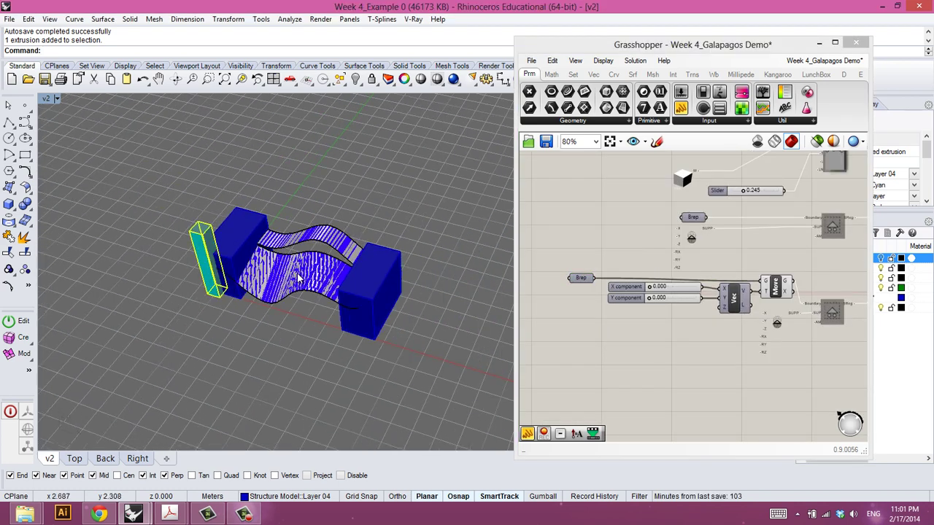
scroll(299, 277, up, 3)
Hide both wavy surfaces to inspect the Grasshopper preview geometry, and undo the hiding.
click(330, 286)
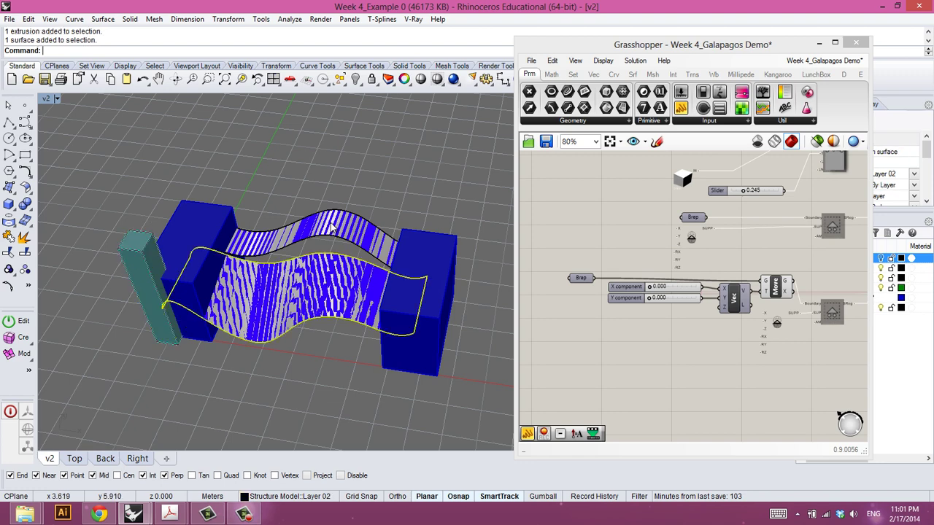
shift+click(332, 229)
key(ctrl+h)
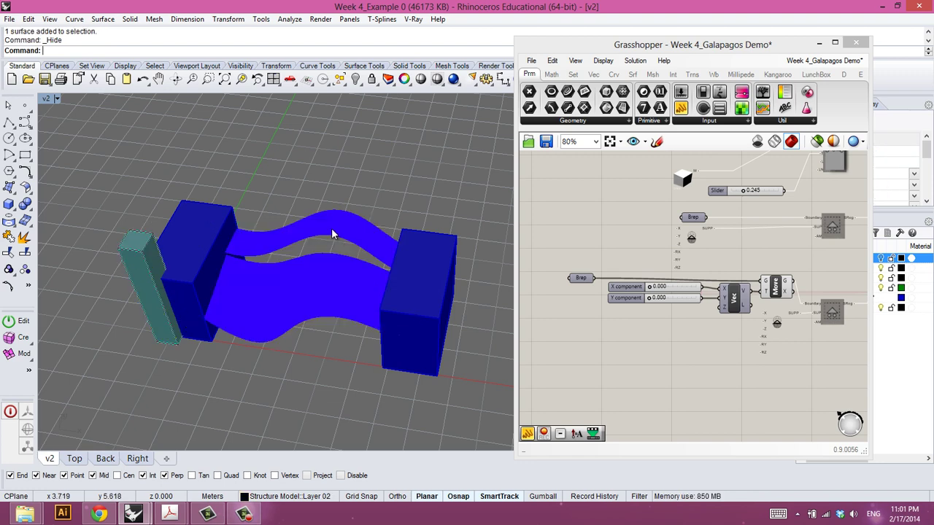
right_drag(314, 246, 314, 259)
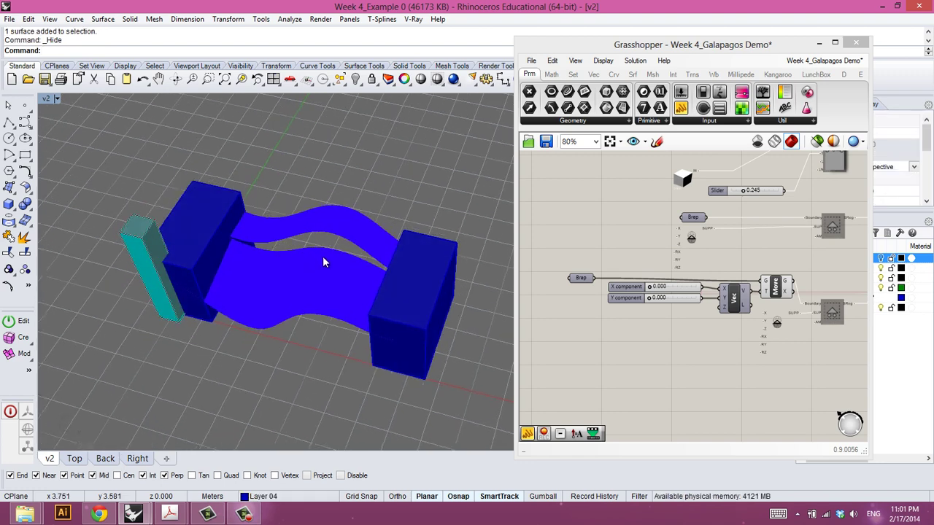
key(ctrl+z)
Turn on the preview of the Brep parameter feeding the Mesh component and select the wavy surfaces in the model.
click(626, 326)
scroll(674, 340, down, 2)
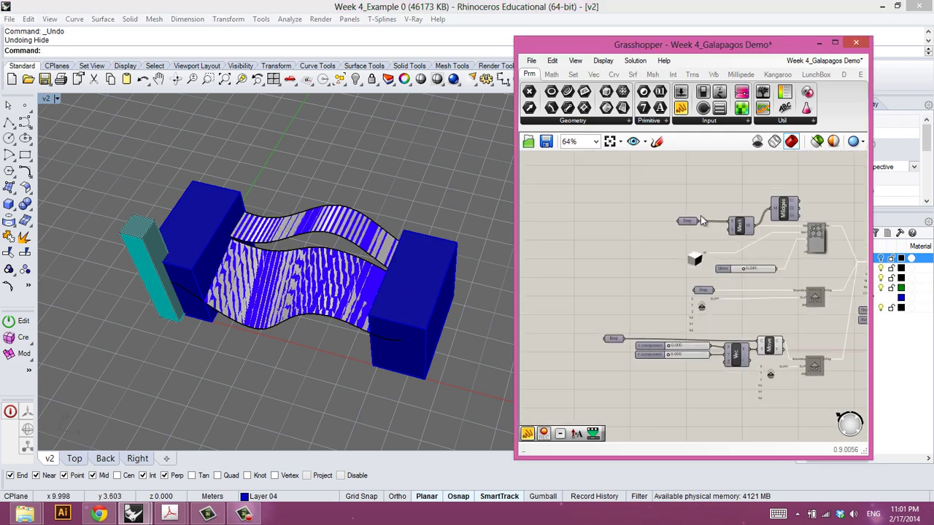
right_drag(719, 301, 687, 298)
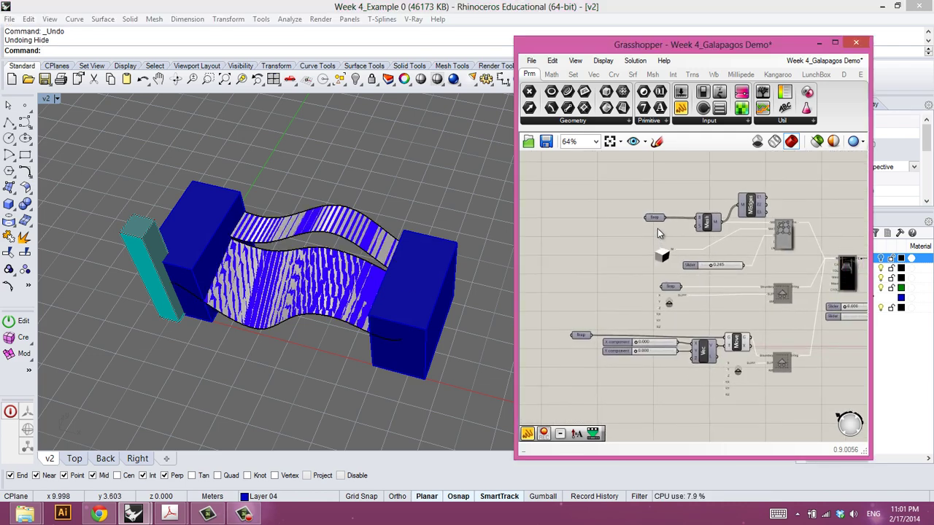
click(655, 220)
right_click(655, 220)
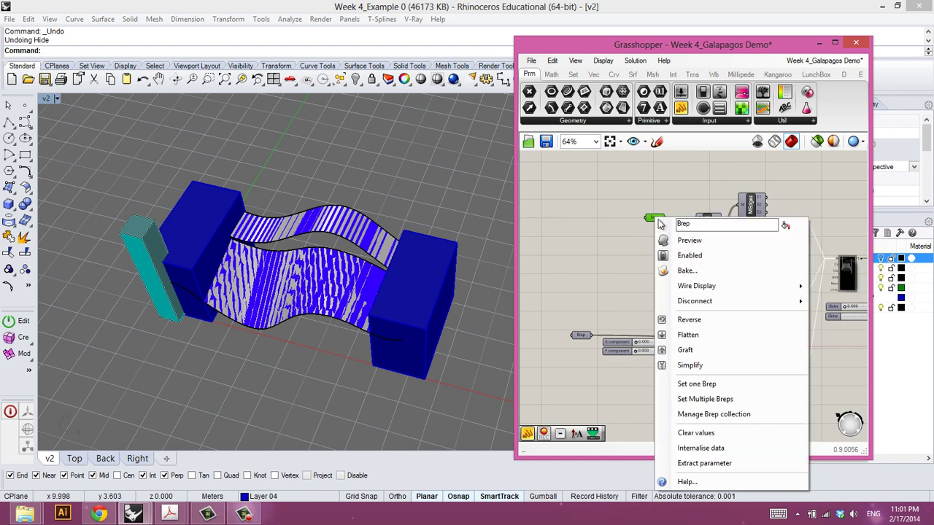
click(668, 239)
click(366, 228)
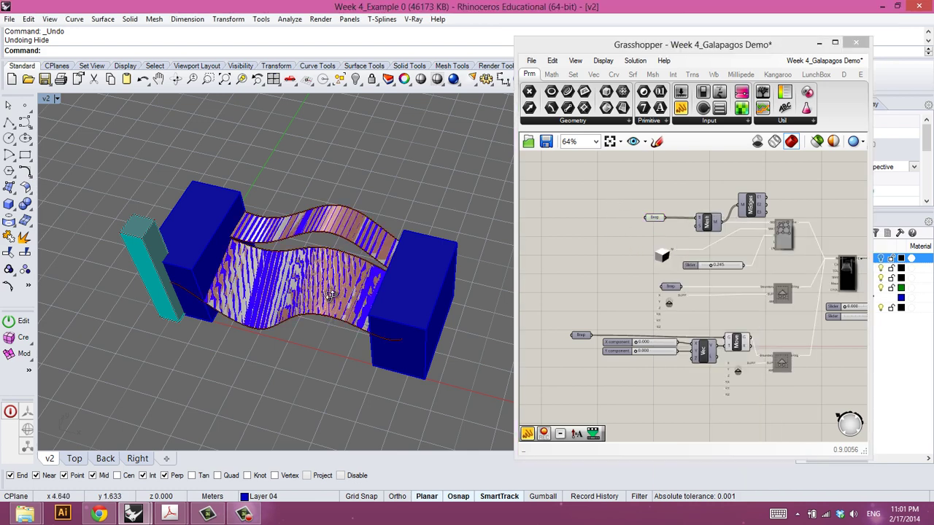
scroll(366, 227, up, 4)
click(407, 193)
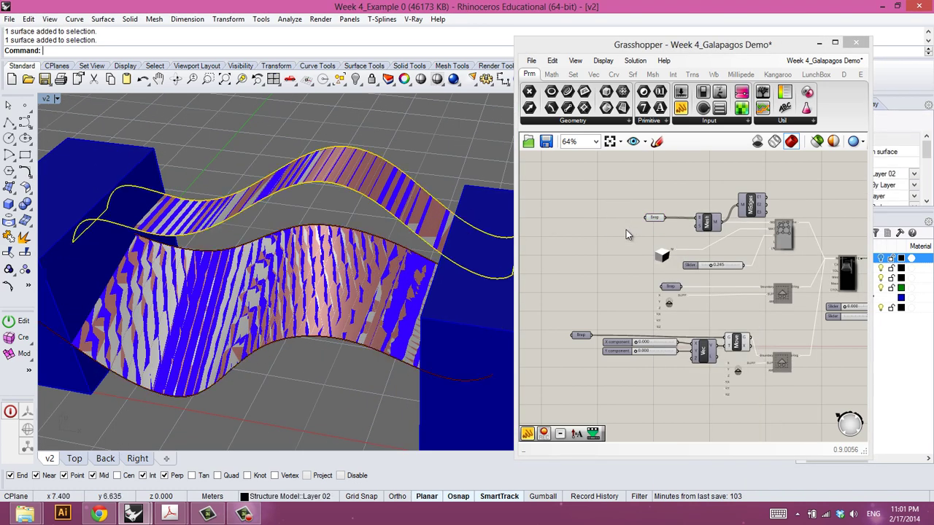
Turn off the preview of the Brep parameter feeding the Mesh component.
right_drag(620, 227, 573, 265)
scroll(642, 286, up, 3)
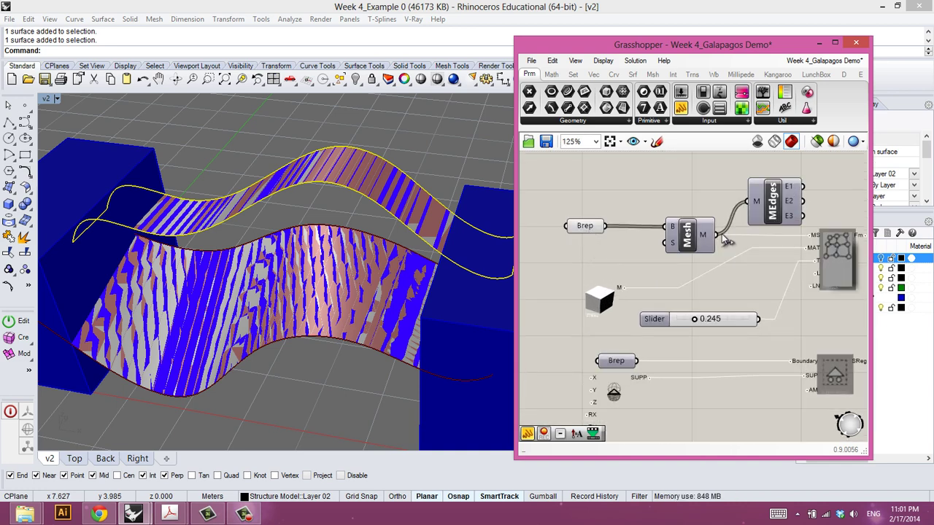
scroll(702, 239, up, 2)
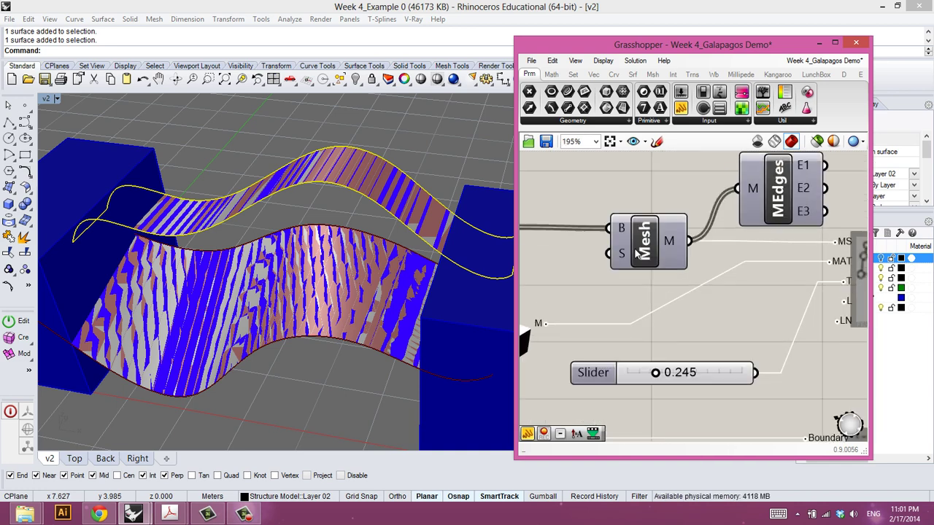
right_drag(563, 250, 721, 276)
click(648, 257)
middle_click(604, 190)
click(620, 218)
right_drag(698, 246, 554, 234)
click(654, 253)
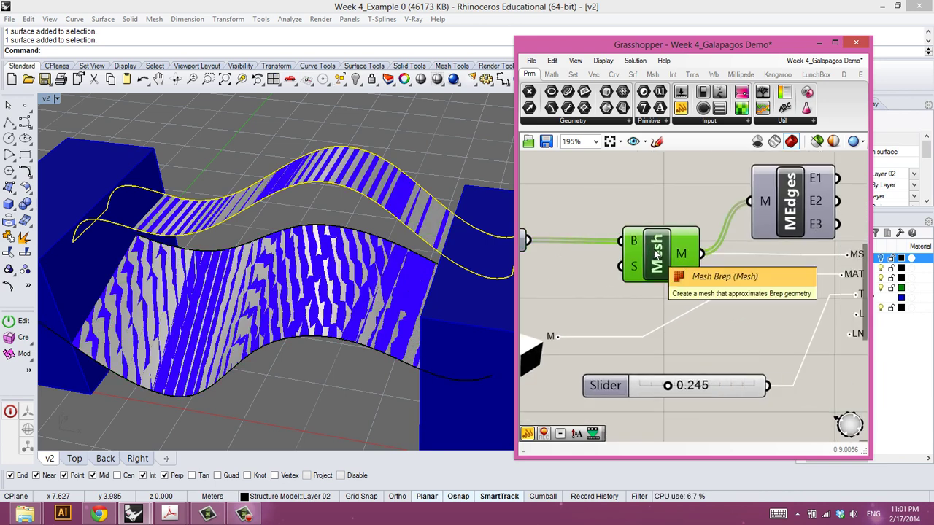
right_click(655, 253)
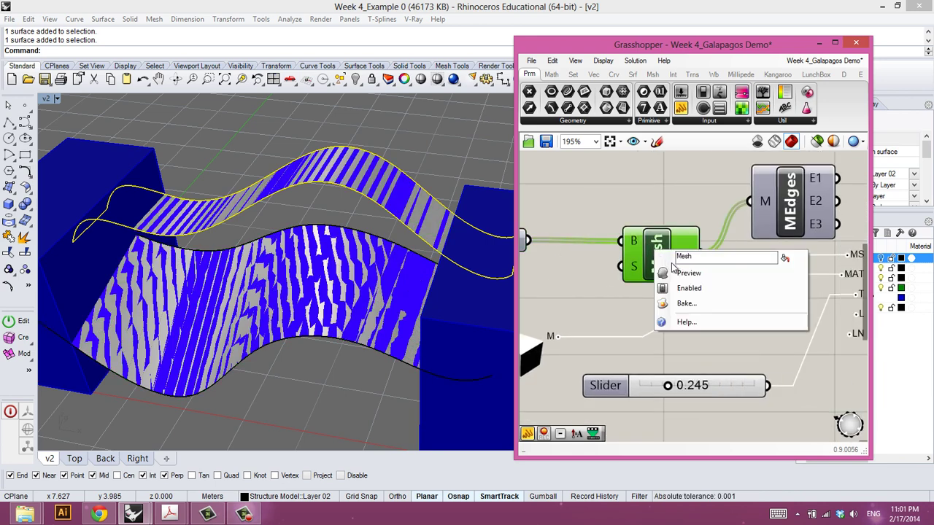
right_click(633, 246)
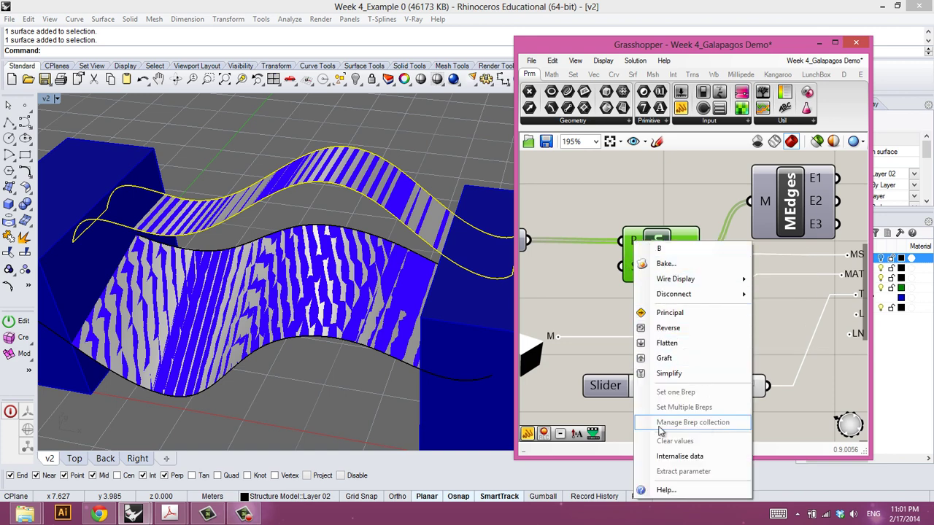
click(588, 385)
right_click(655, 247)
click(628, 265)
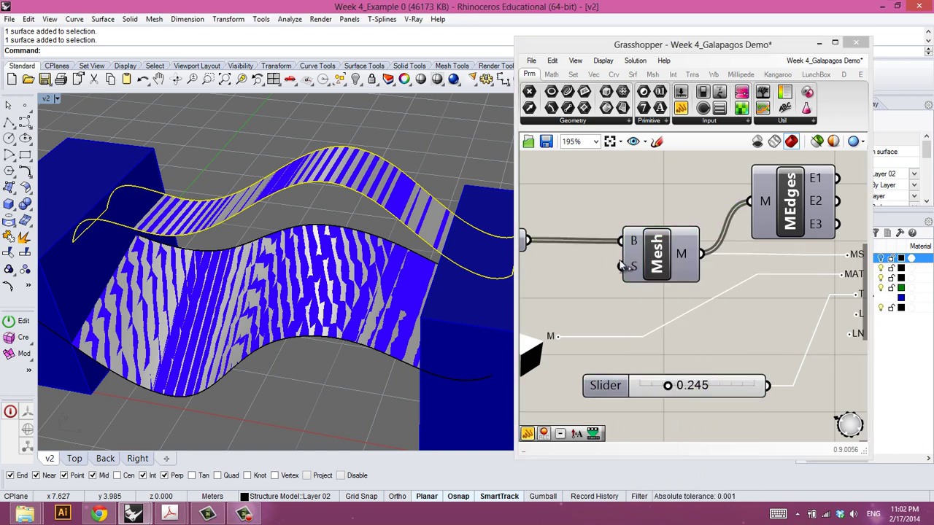
Review the mesh options on the Mesh component's S input, accept them as set, and clear the surface selection in the model.
right_click(634, 270)
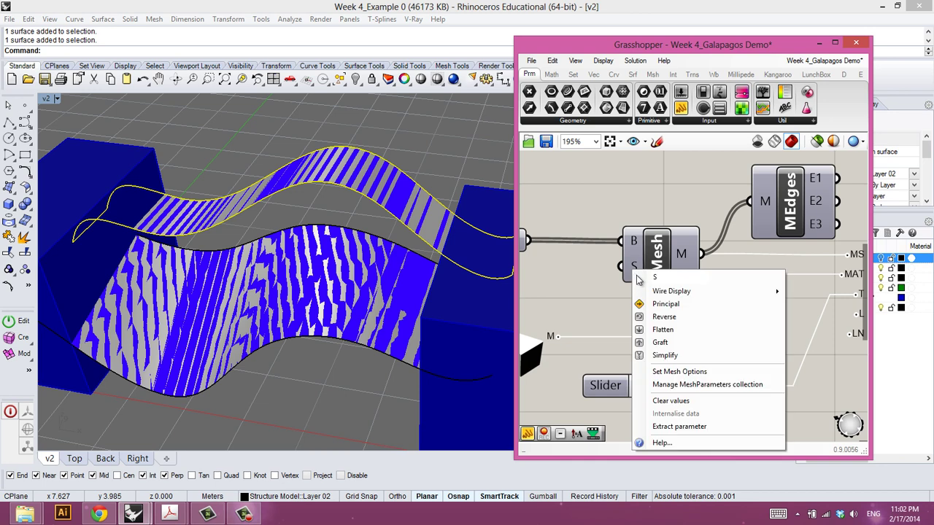
click(679, 372)
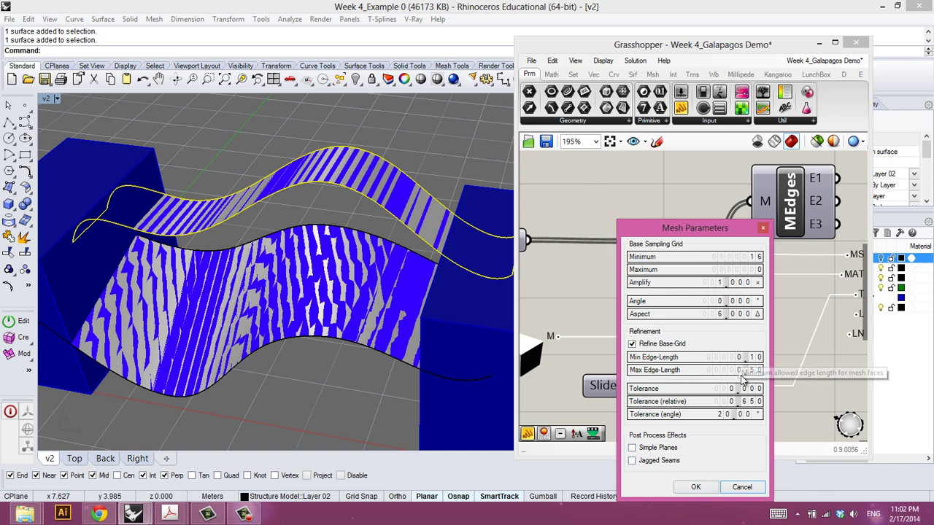
click(696, 487)
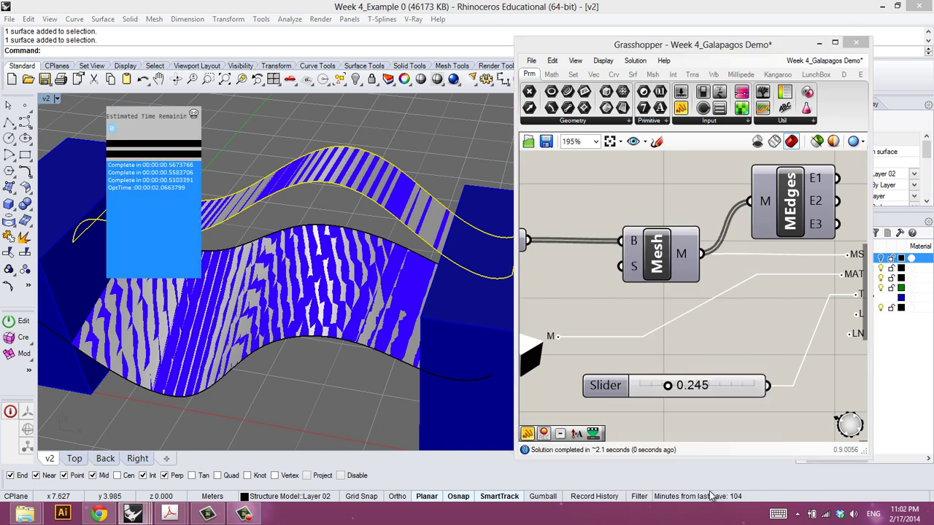
click(712, 496)
click(711, 496)
click(193, 115)
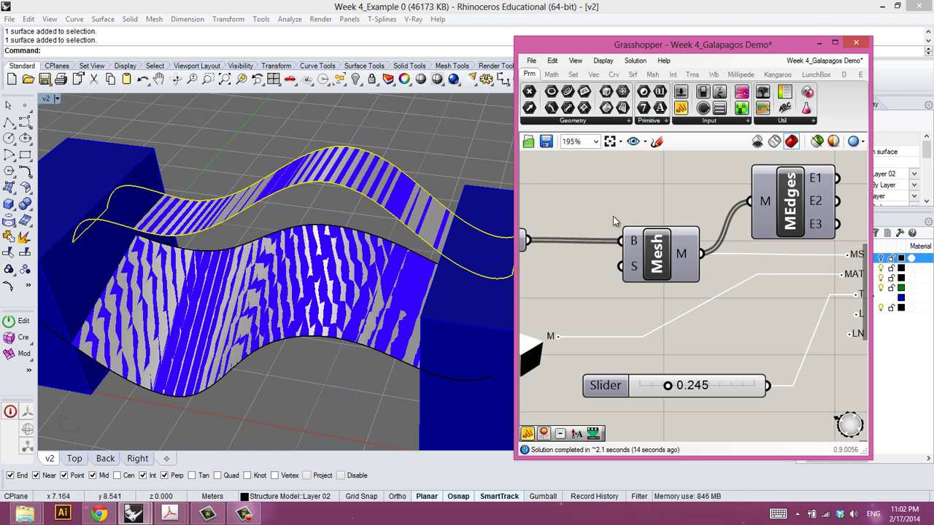
click(443, 155)
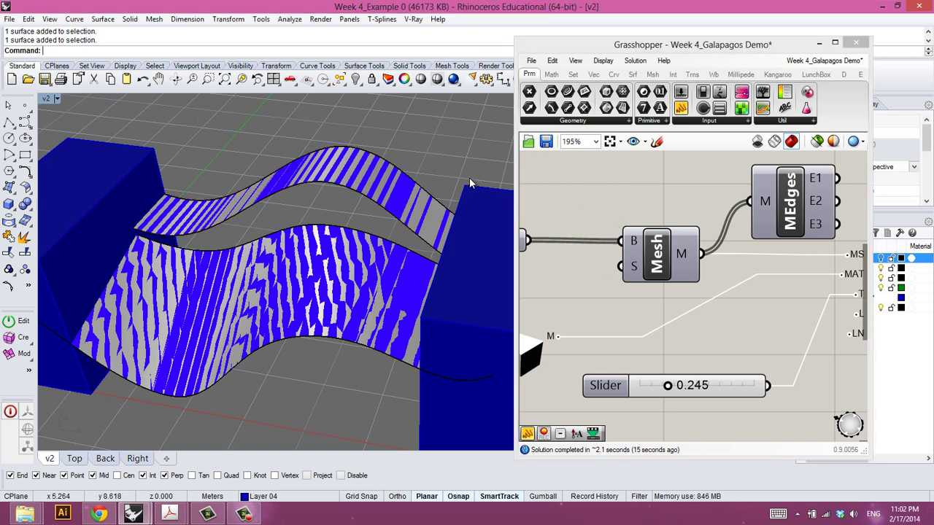
Move the MEdges component higher above the Mesh component and turn on its preview.
right_drag(667, 264, 655, 289)
mouse_move(666, 286)
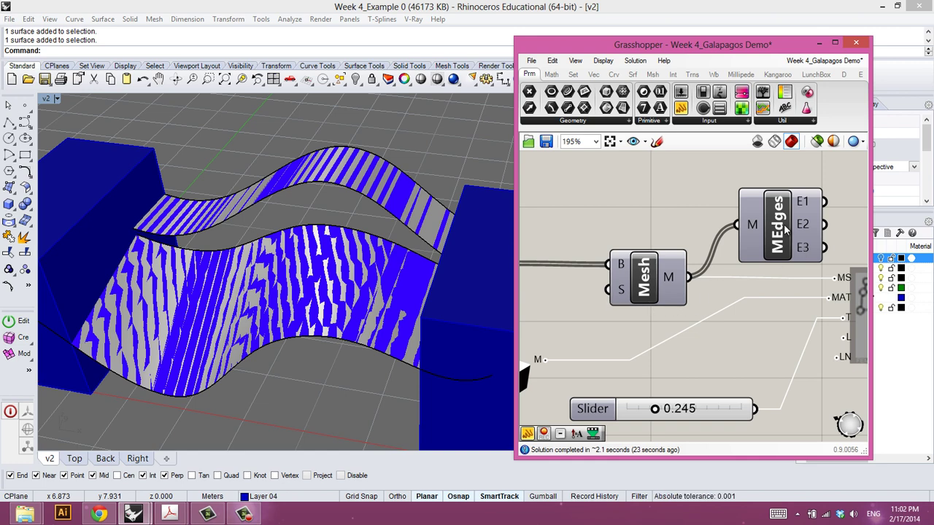
right_drag(783, 230, 757, 267)
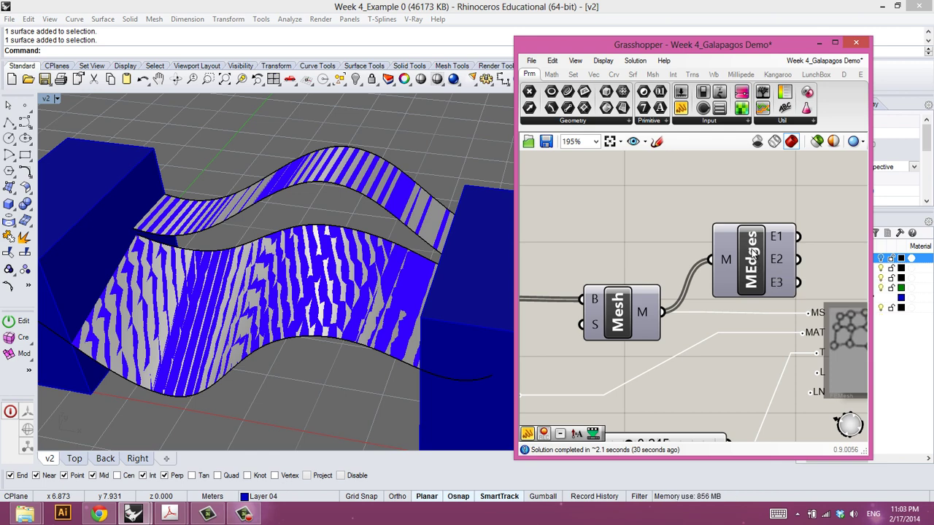
drag(754, 255, 752, 232)
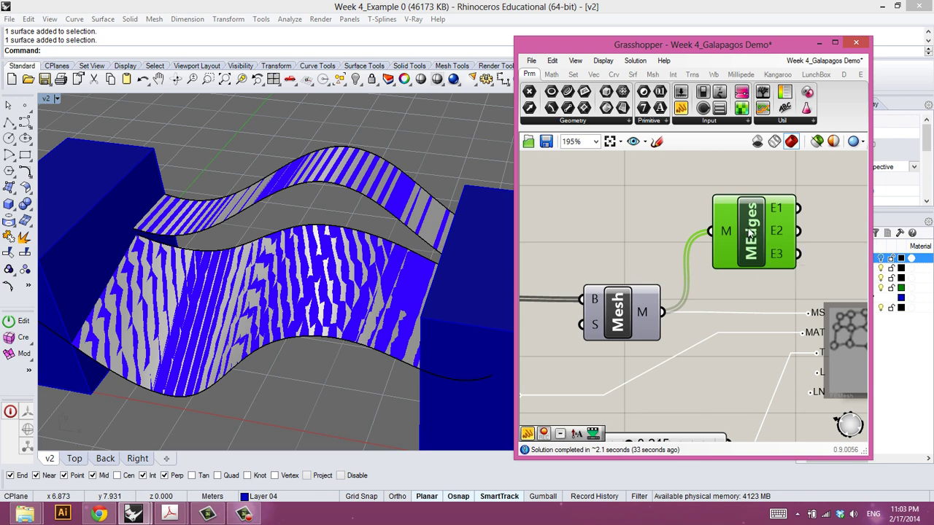
right_drag(749, 228, 736, 270)
click(706, 201)
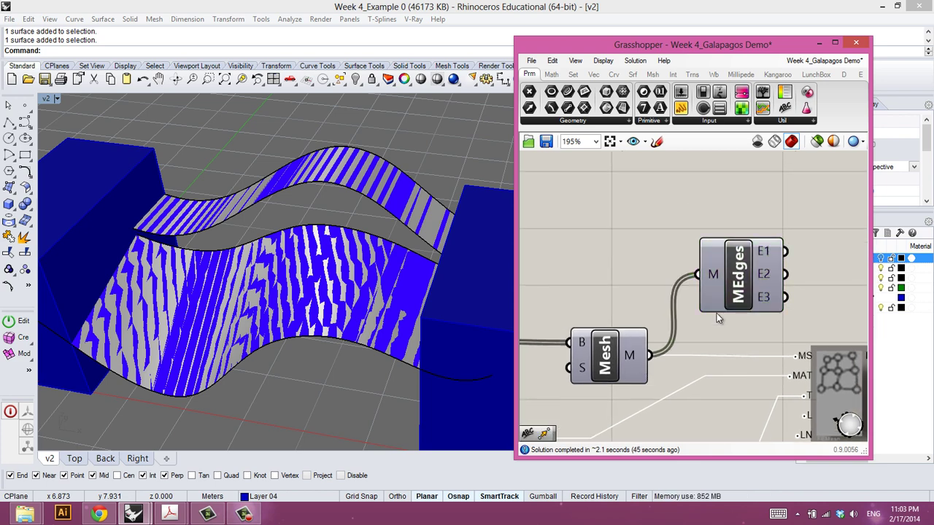
right_click(738, 290)
click(749, 310)
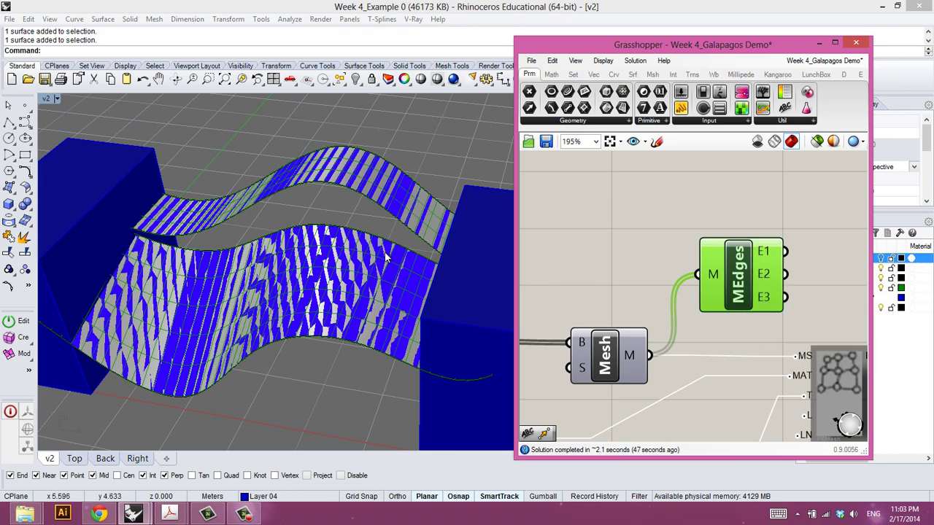
Examine the previewed mesh edges on both wavy surfaces, up close and from farther away.
right_drag(334, 210, 369, 261)
scroll(369, 262, up, 2)
scroll(372, 245, up, 2)
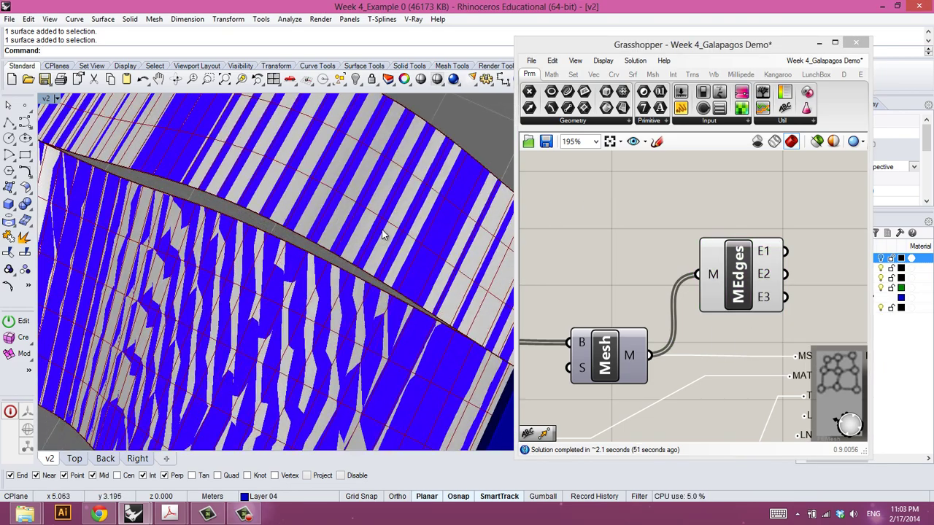
scroll(374, 237, up, 2)
scroll(371, 233, down, 3)
scroll(350, 245, up, 3)
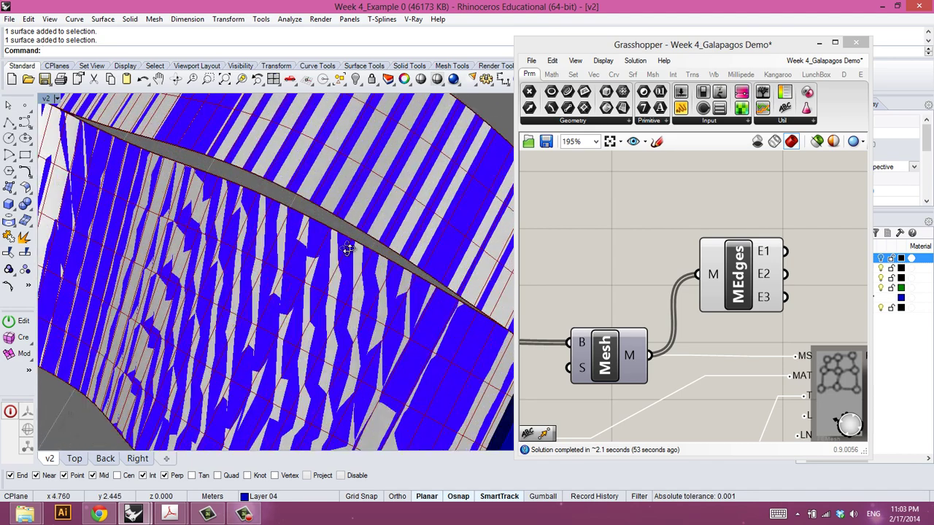
scroll(343, 244, down, 2)
right_drag(332, 241, 370, 232)
right_click(581, 372)
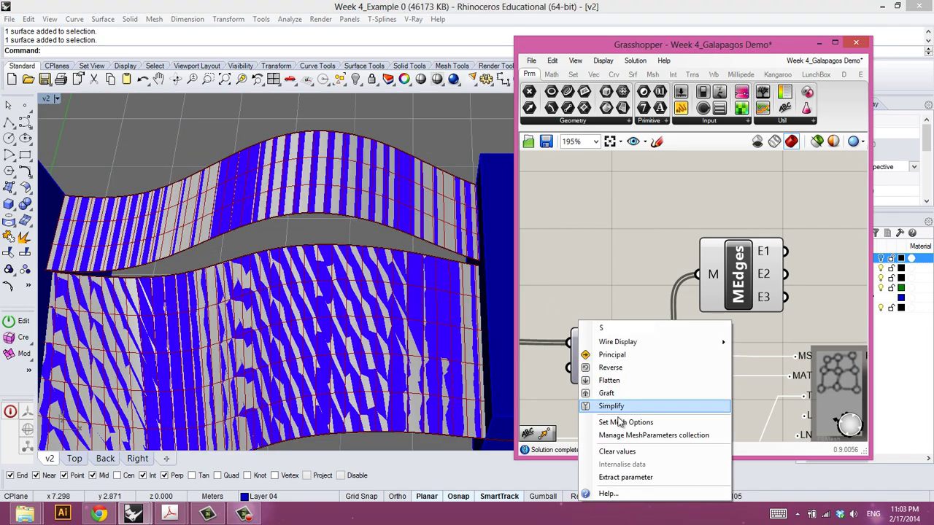
click(576, 243)
right_drag(353, 273, 309, 247)
scroll(307, 268, down, 6)
scroll(310, 247, up, 5)
right_drag(370, 240, 394, 291)
scroll(378, 216, down, 6)
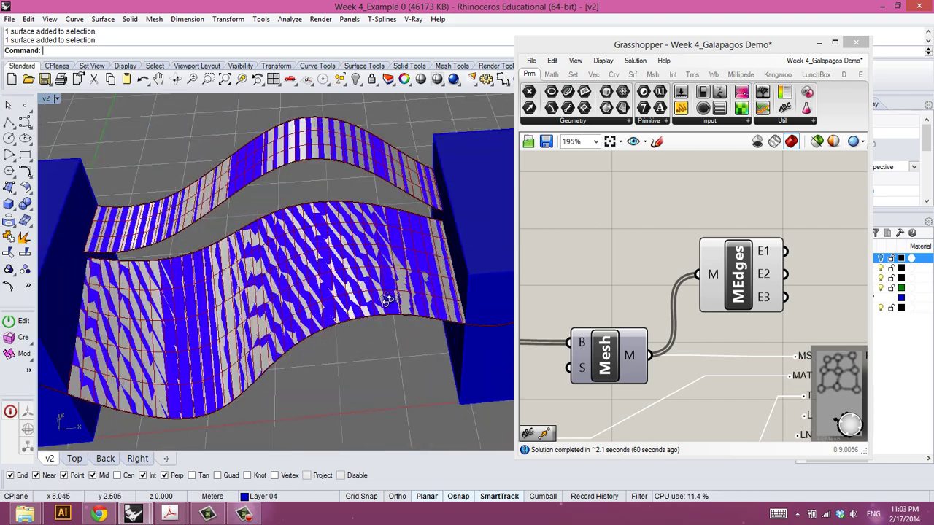
mouse_move(383, 303)
right_down()
mouse_move(363, 327)
mouse_move(388, 323)
mouse_move(380, 292)
right_up()
scroll(339, 255, down, 5)
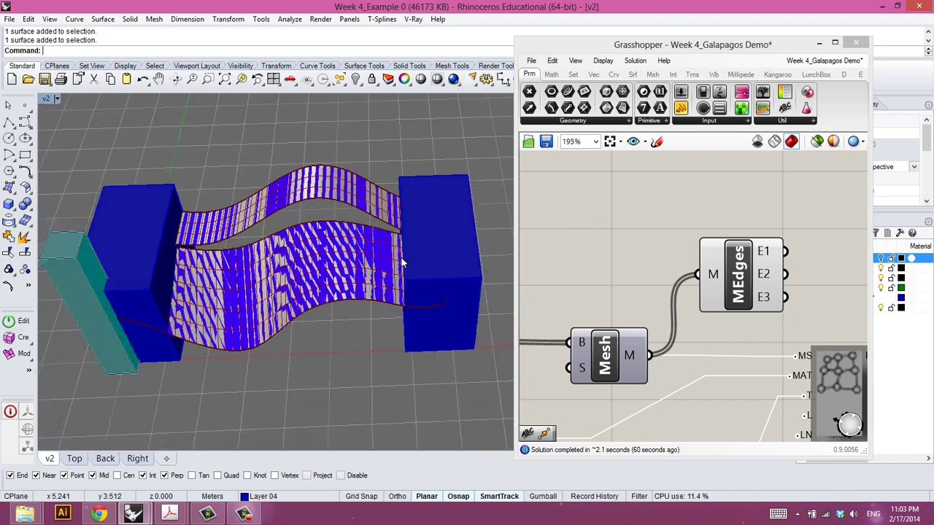
Turn on the preview of the upper Brep parameter feeding the first support region's Boundary input.
click(726, 267)
click(652, 248)
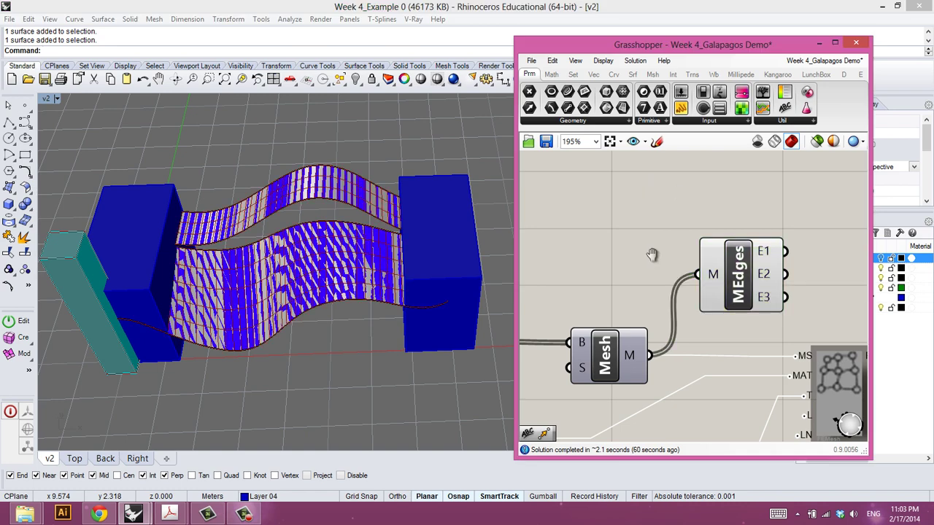
scroll(652, 248, down, 5)
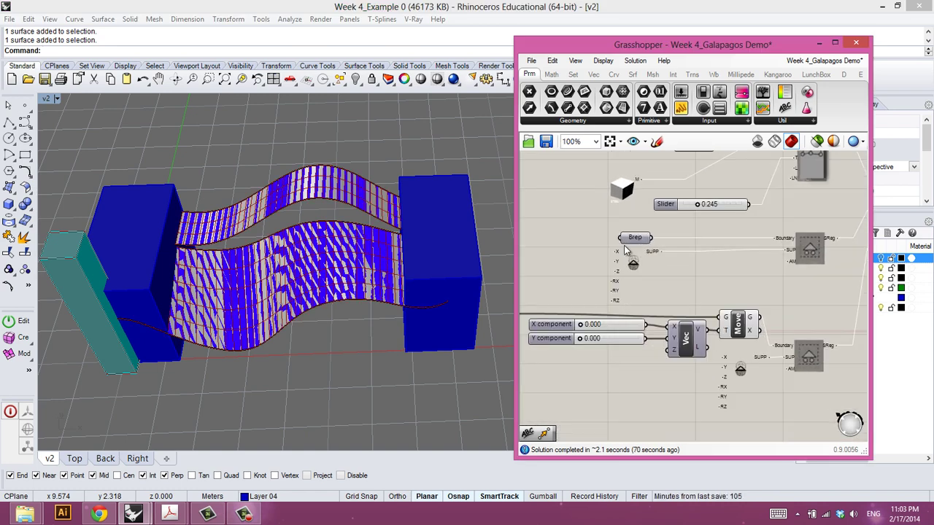
click(632, 239)
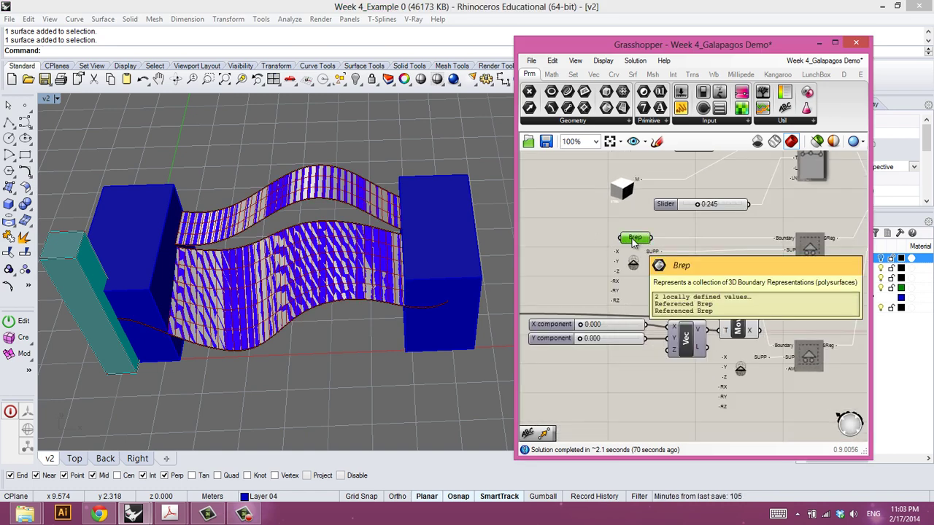
right_click(633, 240)
click(646, 250)
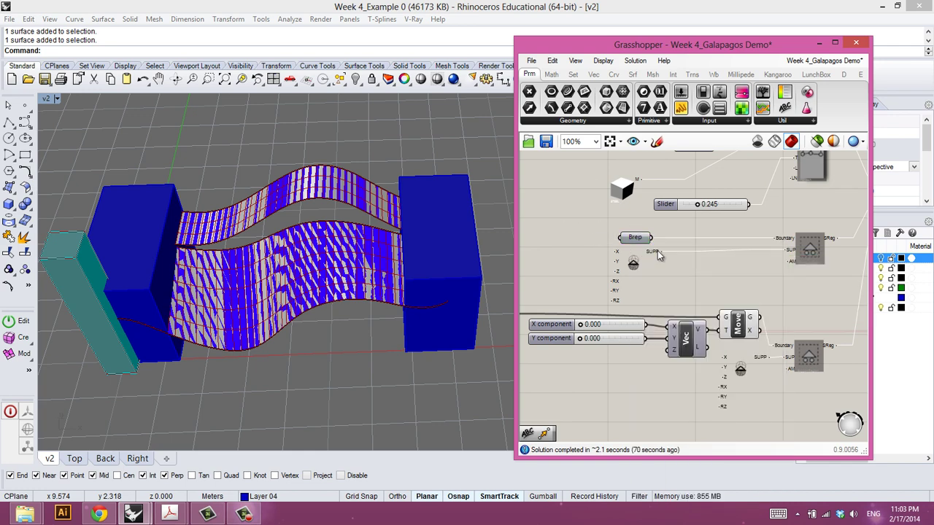
scroll(677, 262, down, 2)
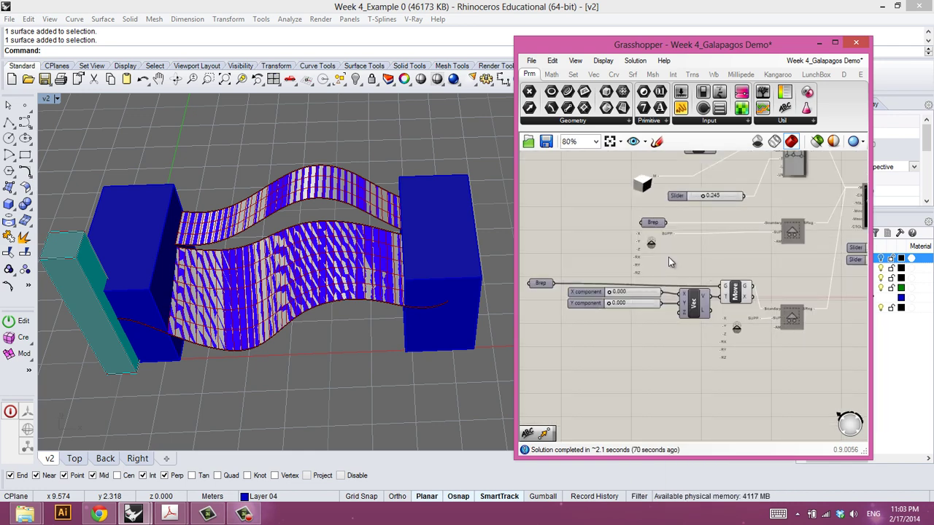
right_click(655, 227)
click(675, 241)
Examine the end blocks referenced by the upper Brep parameter and the support components connected to its support region.
right_drag(263, 245, 276, 189)
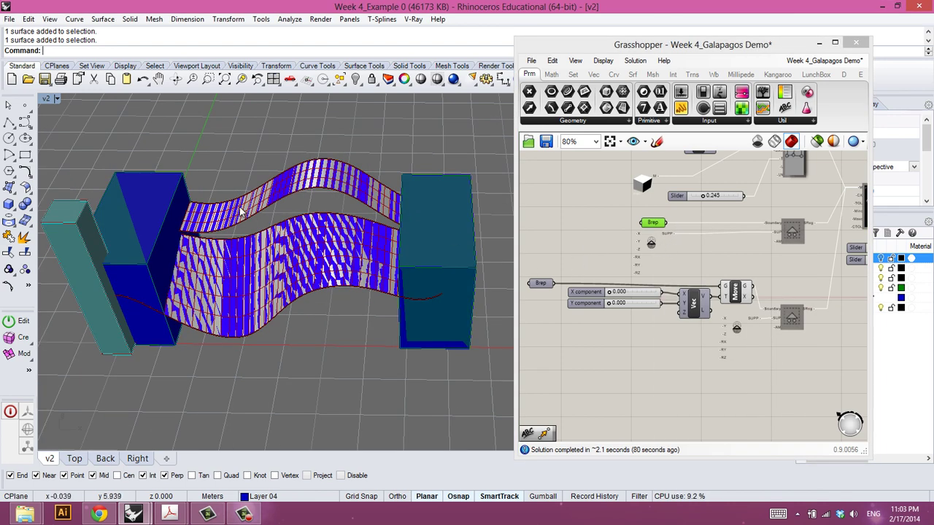
click(692, 251)
scroll(616, 255, up, 4)
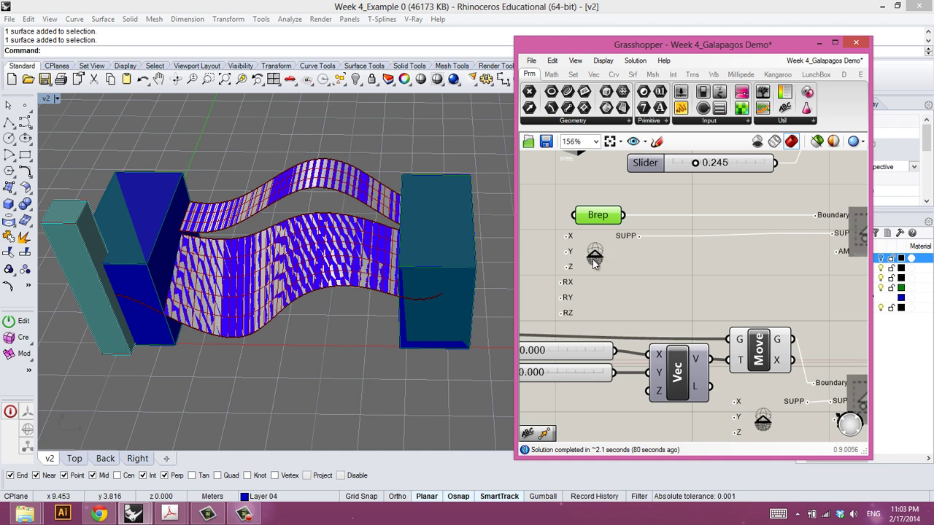
click(540, 228)
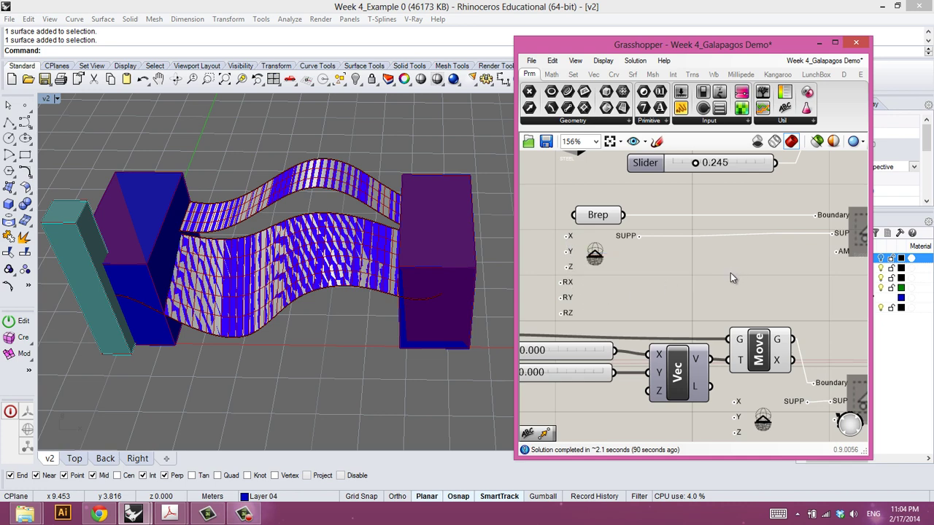
scroll(731, 273, down, 2)
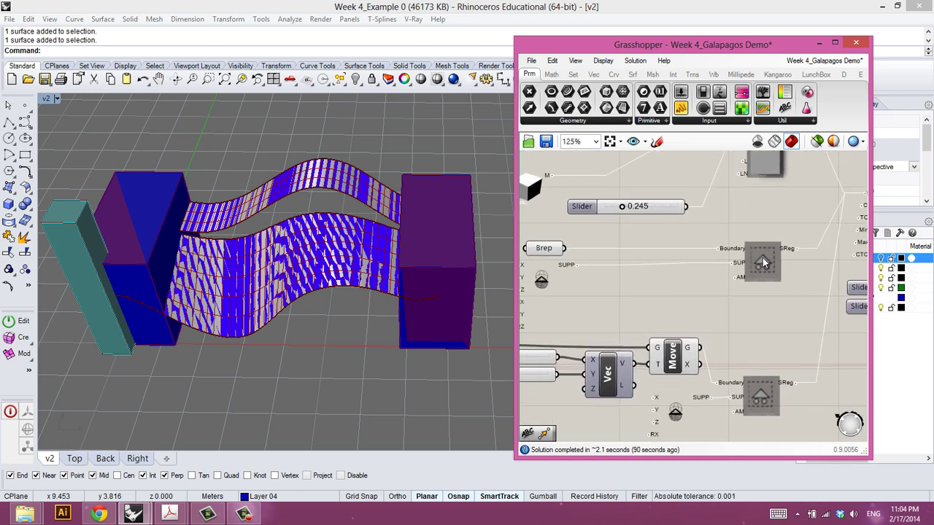
right_drag(765, 259, 789, 244)
click(576, 233)
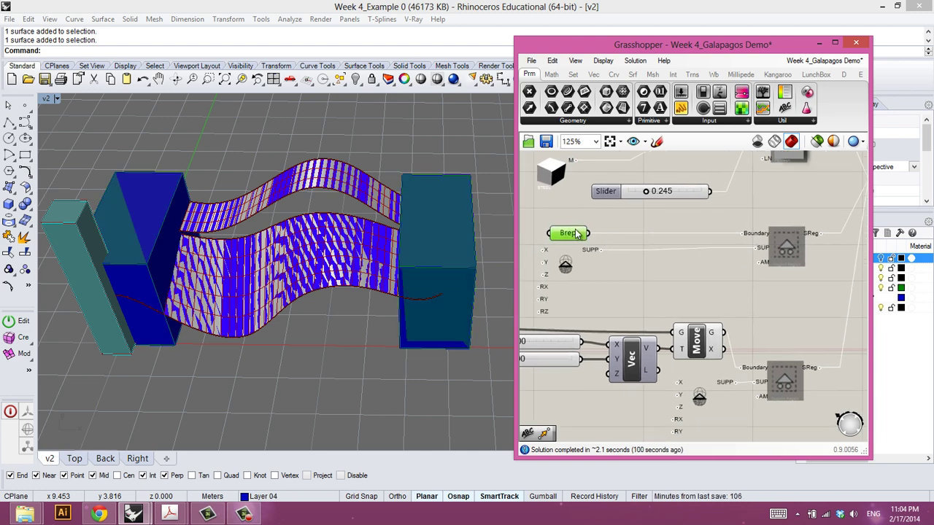
Turn on the preview of the lower Brep parameter feeding Move and inspect the column it references beside the end blocks.
right_drag(584, 260, 619, 235)
scroll(619, 234, down, 2)
right_drag(592, 340, 747, 302)
click(693, 314)
right_drag(693, 313, 635, 342)
click(600, 267)
right_click(600, 267)
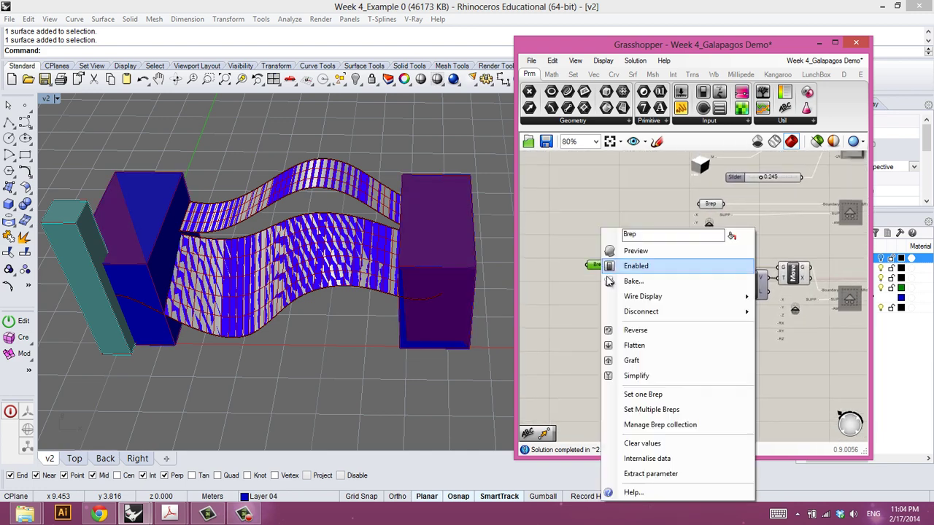
click(632, 251)
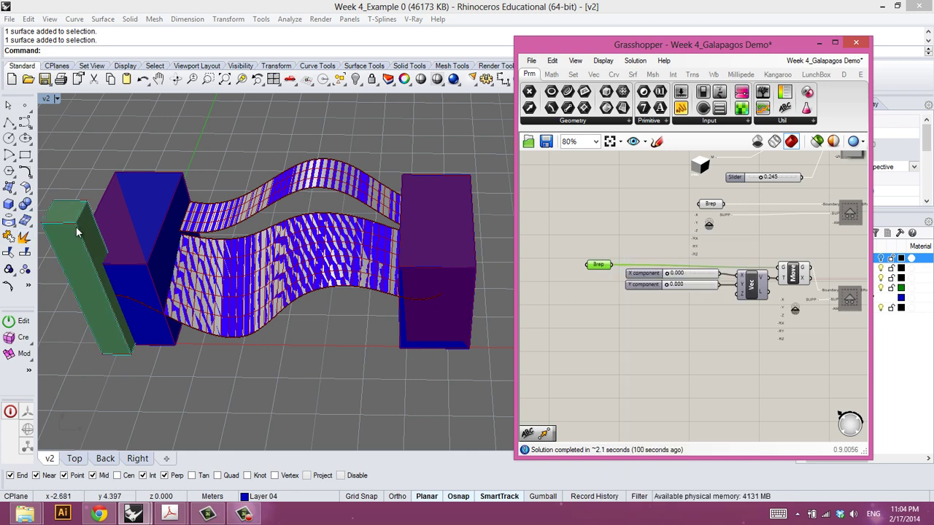
right_drag(102, 332, 119, 332)
right_drag(768, 326, 792, 317)
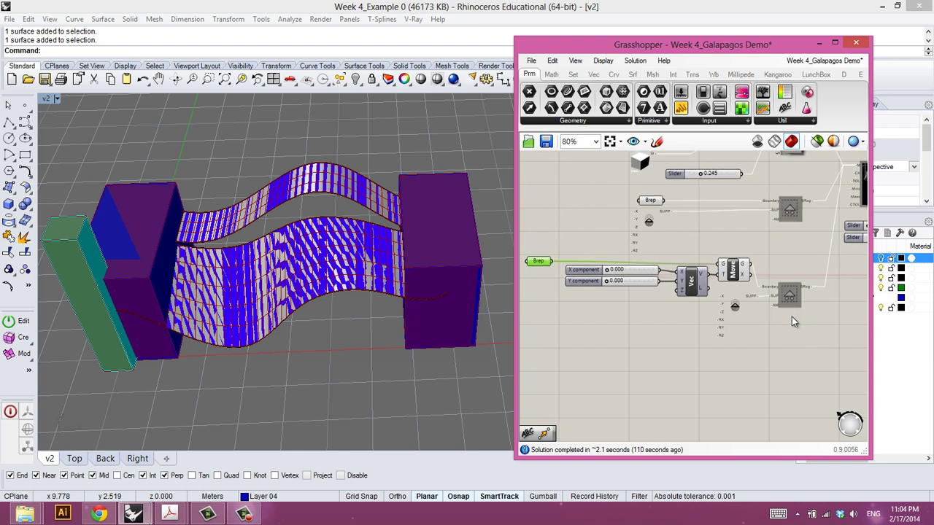
click(610, 313)
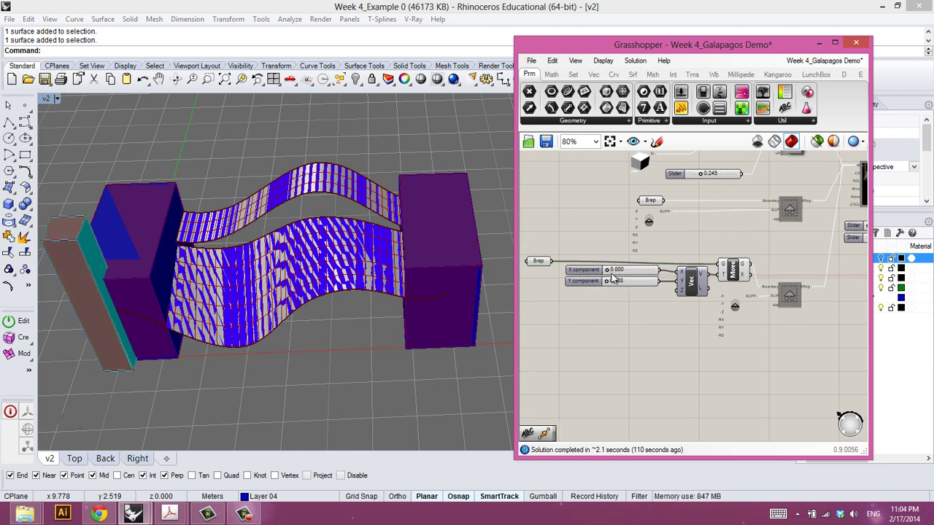
Set the X component slider feeding Move to 5.280 to shift the column beneath the wavy surfaces.
scroll(686, 284, up, 3)
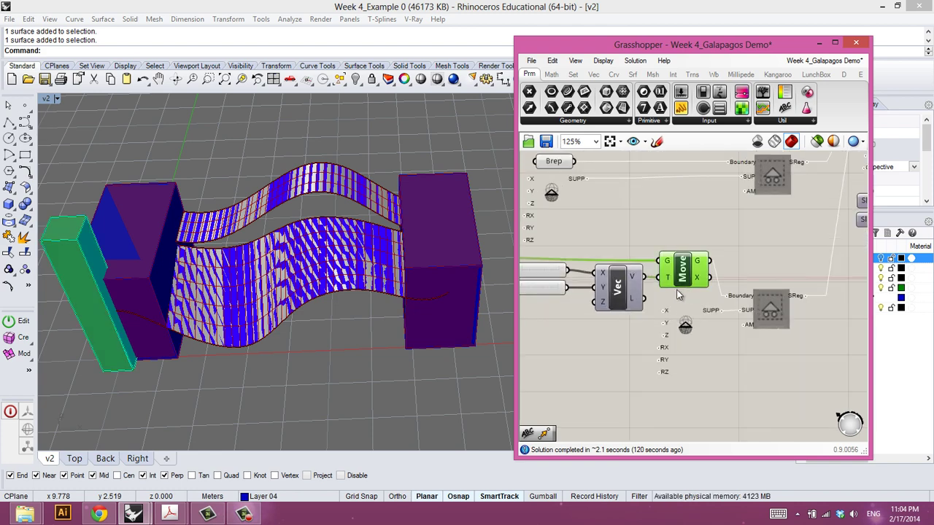
right_drag(667, 278, 755, 276)
right_drag(684, 302, 746, 314)
drag(639, 283, 670, 285)
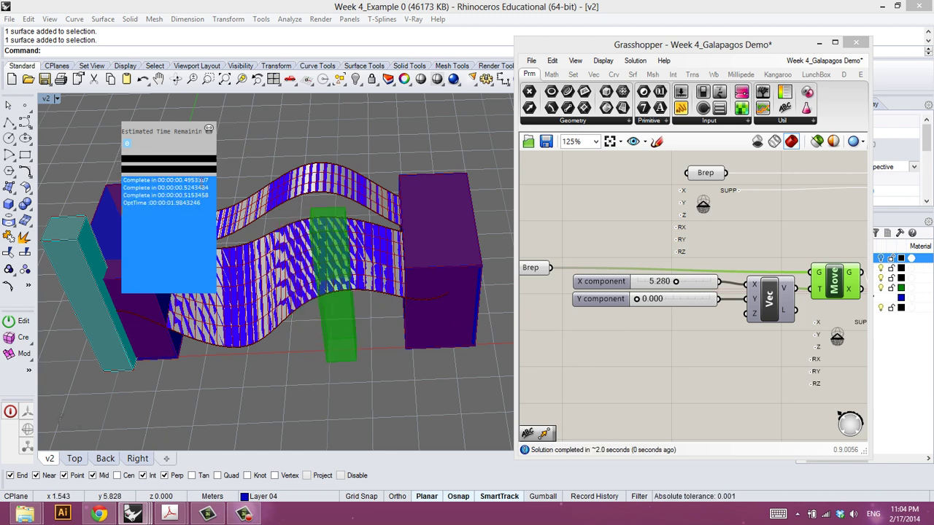
Close the time-remaining window and set the X component slider feeding Move back to 0.
drag(163, 132, 172, 130)
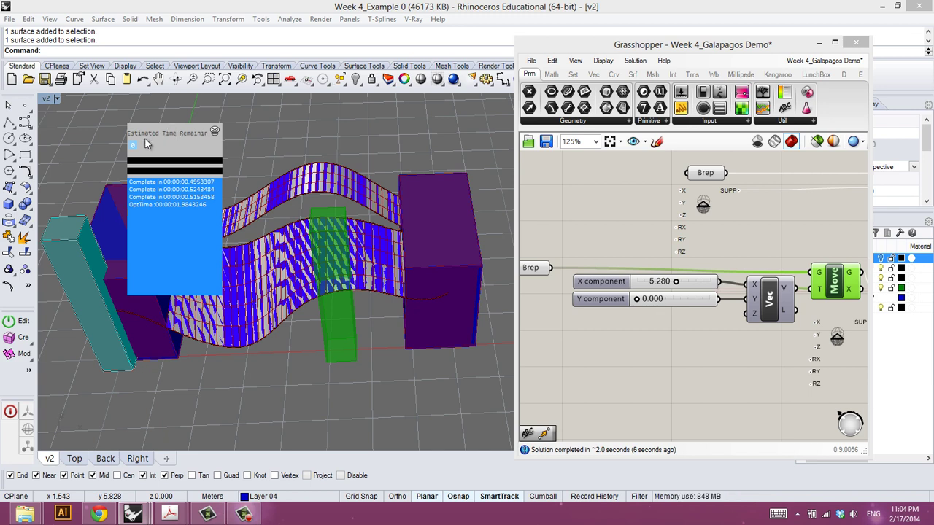
click(214, 132)
right_drag(441, 352, 360, 345)
click(653, 280)
double_click(656, 278)
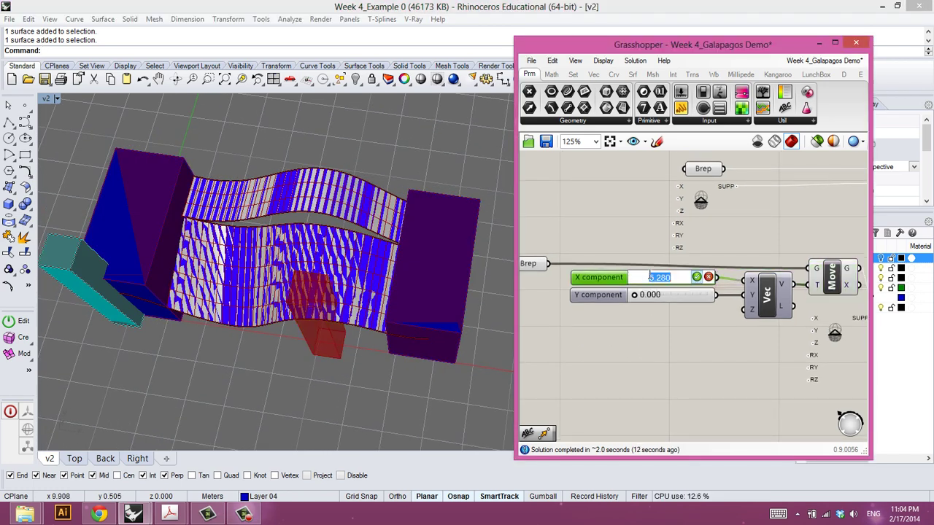
text(0)
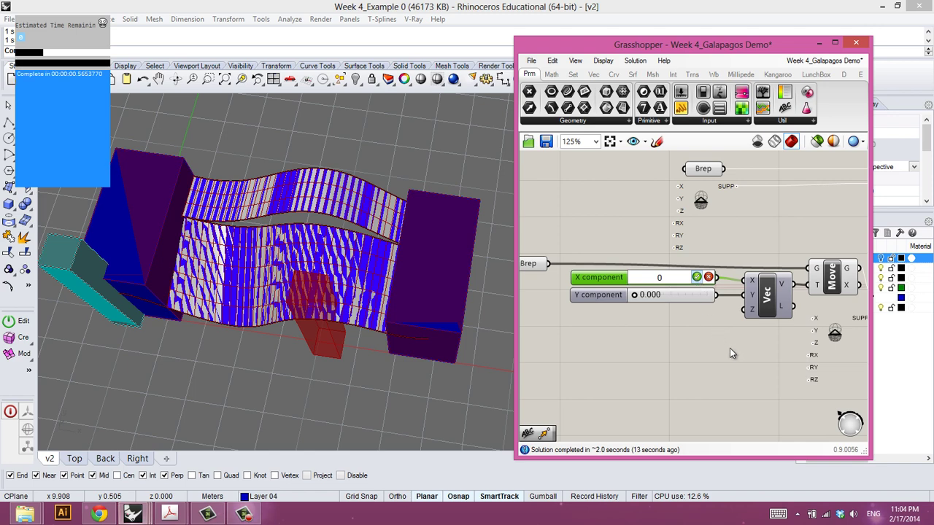
Trace the wires from FE Mesh and the support regions through FE System to the FE Solver, and browse Millipede's FESystem components.
scroll(735, 353, down, 5)
scroll(697, 362, up, 3)
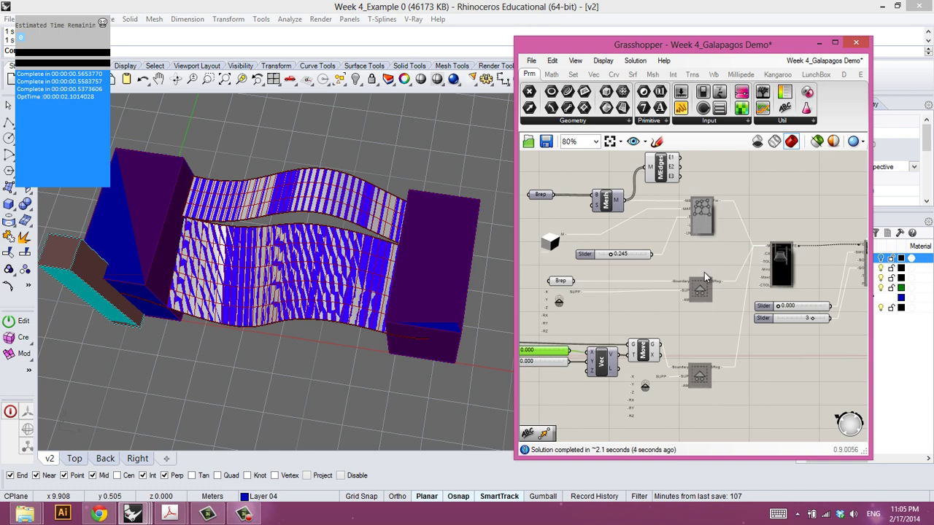
drag(740, 403, 672, 183)
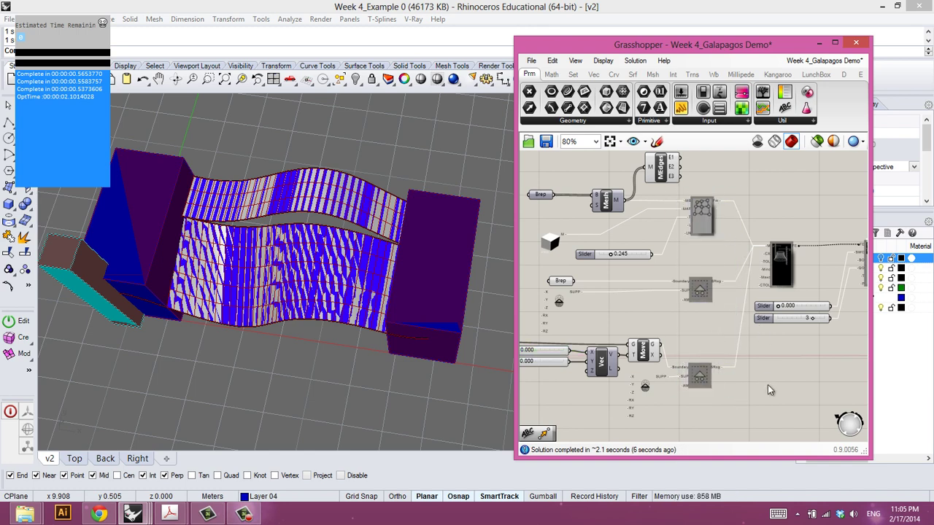
scroll(707, 342, down, 4)
scroll(750, 306, up, 5)
scroll(750, 306, up, 4)
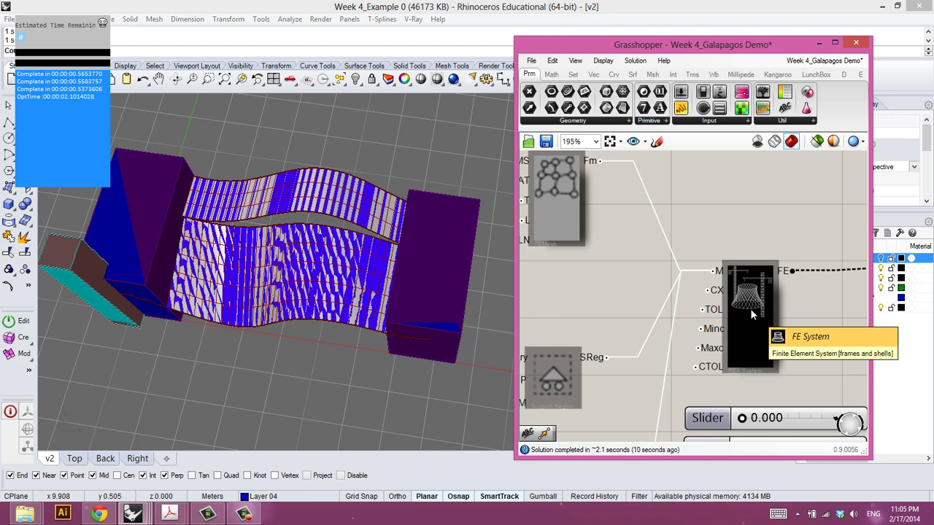
scroll(750, 309, down, 6)
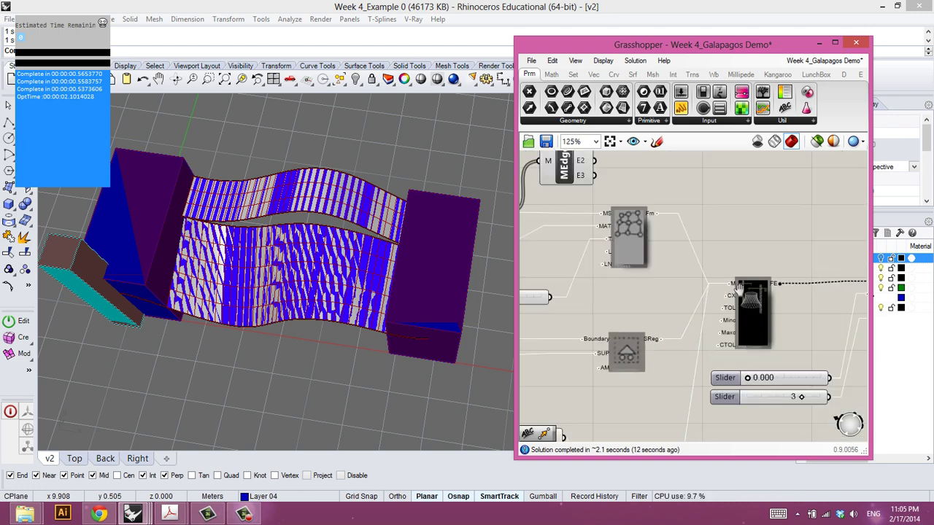
scroll(713, 321, up, 3)
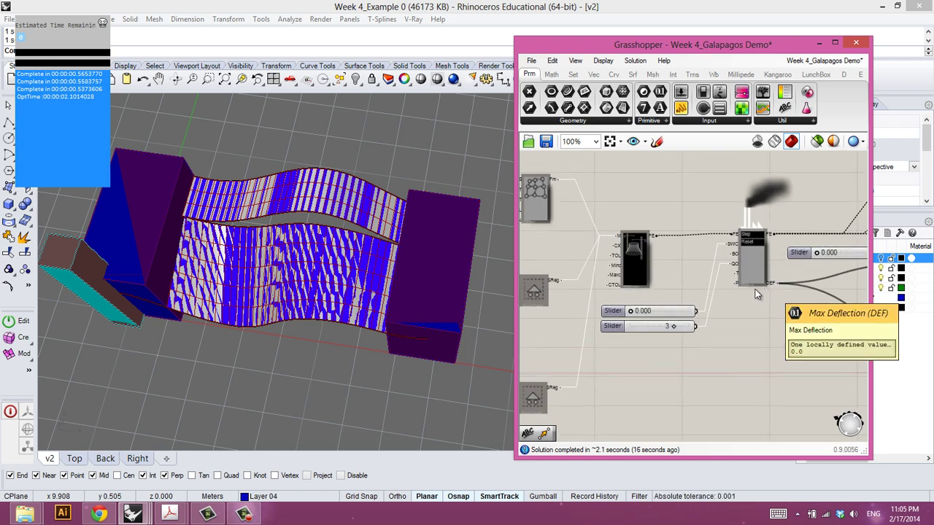
scroll(703, 301, up, 2)
click(738, 76)
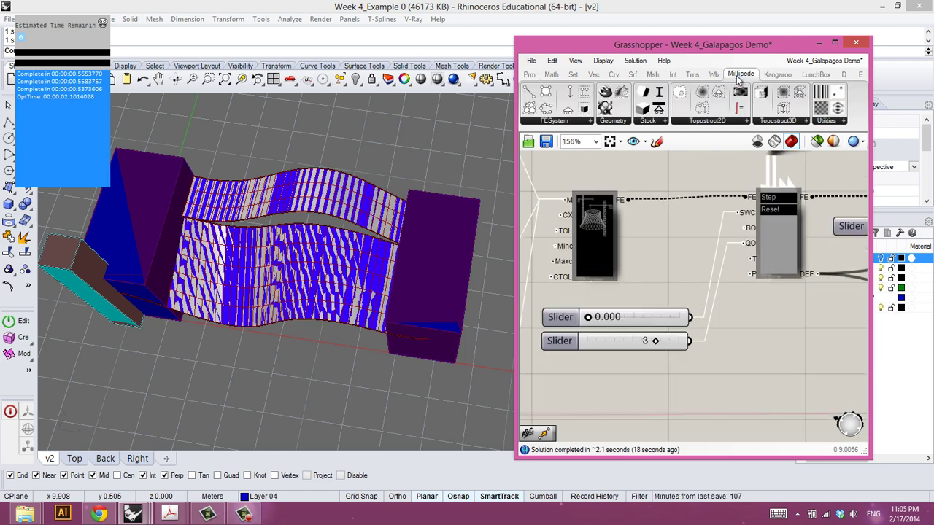
click(579, 122)
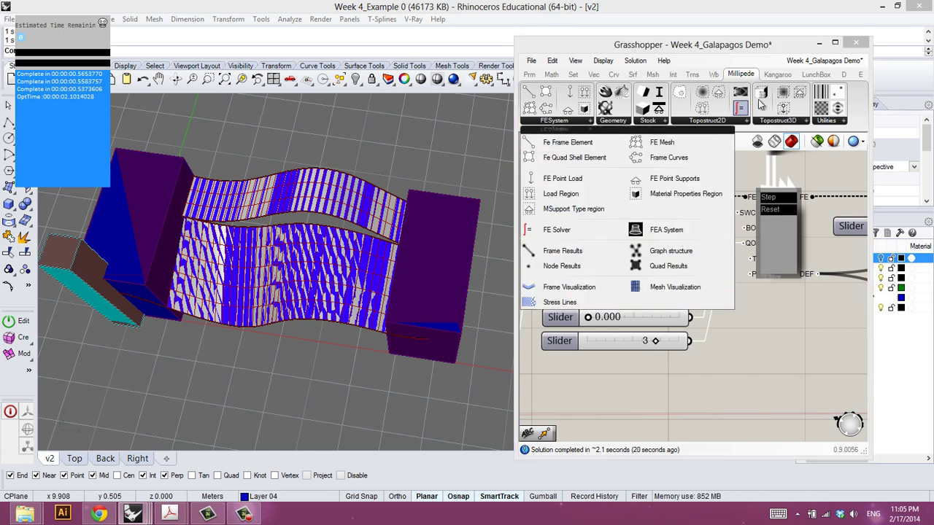
scroll(729, 269, down, 1)
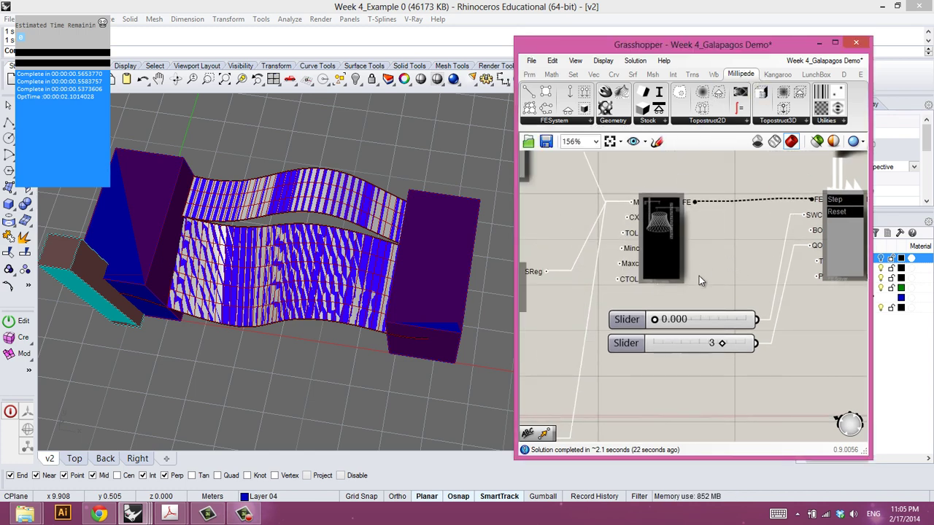
Inspect the model components entering FE System's M input, and the mesh, material and slider wires entering FE Mesh.
scroll(707, 305, down, 1)
right_drag(675, 283, 688, 305)
right_drag(637, 286, 611, 311)
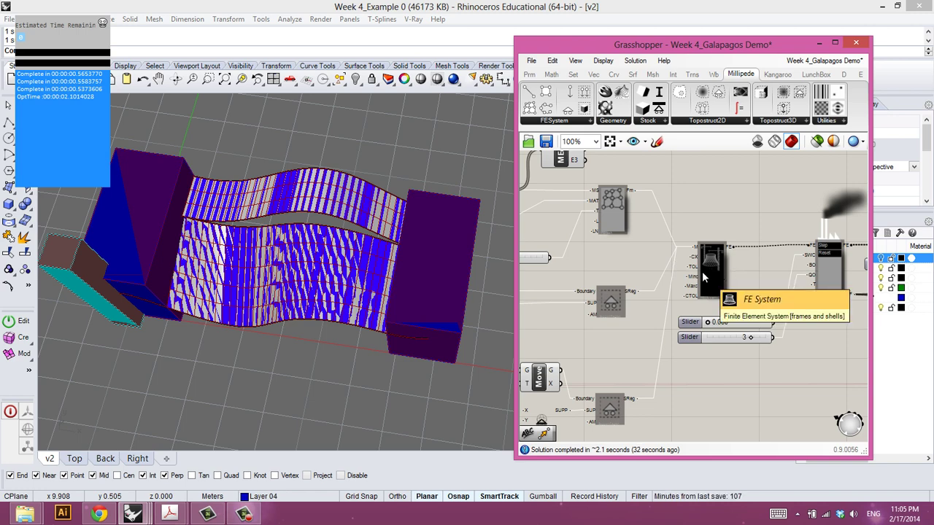
scroll(702, 273, up, 1)
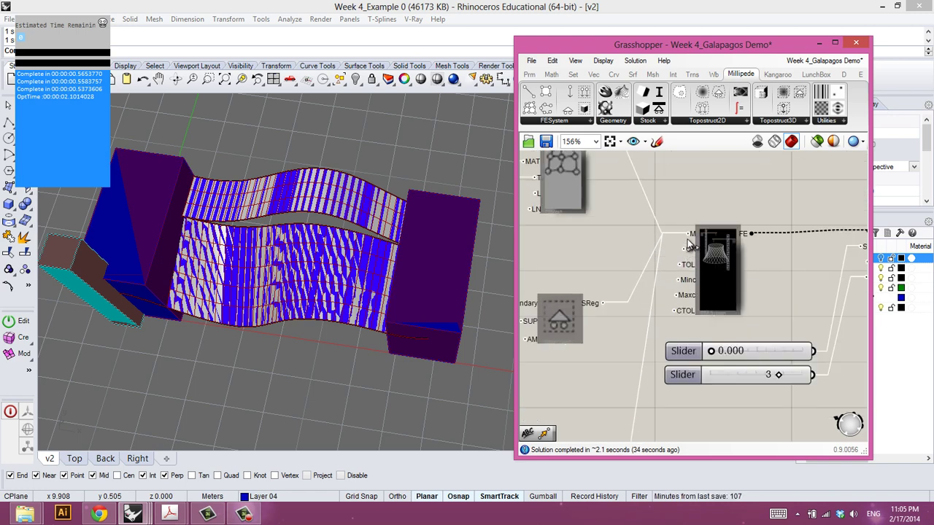
mouse_move(695, 239)
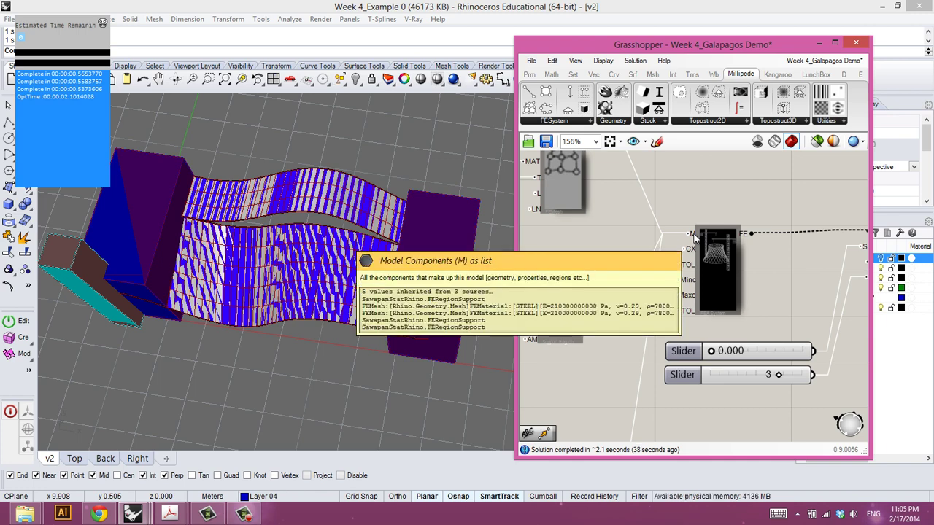
right_drag(631, 221, 679, 257)
scroll(696, 255, down, 2)
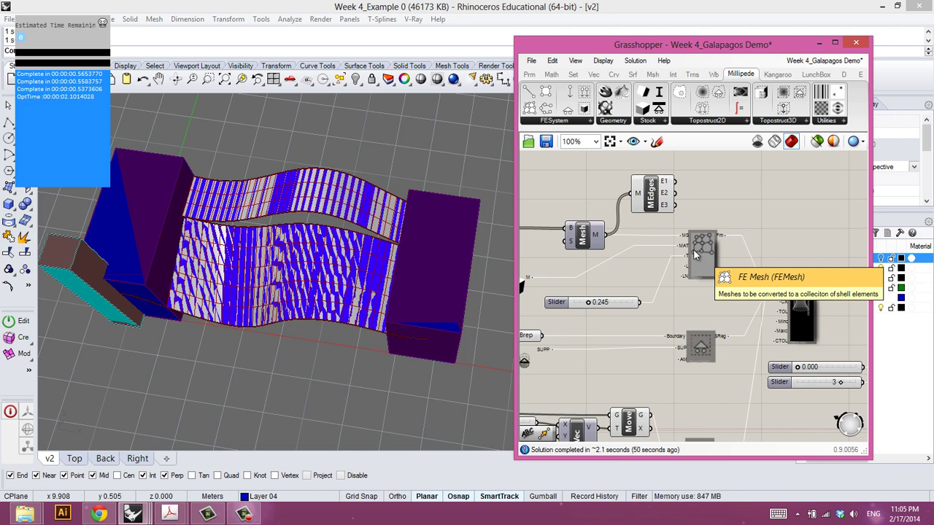
right_drag(630, 268, 667, 255)
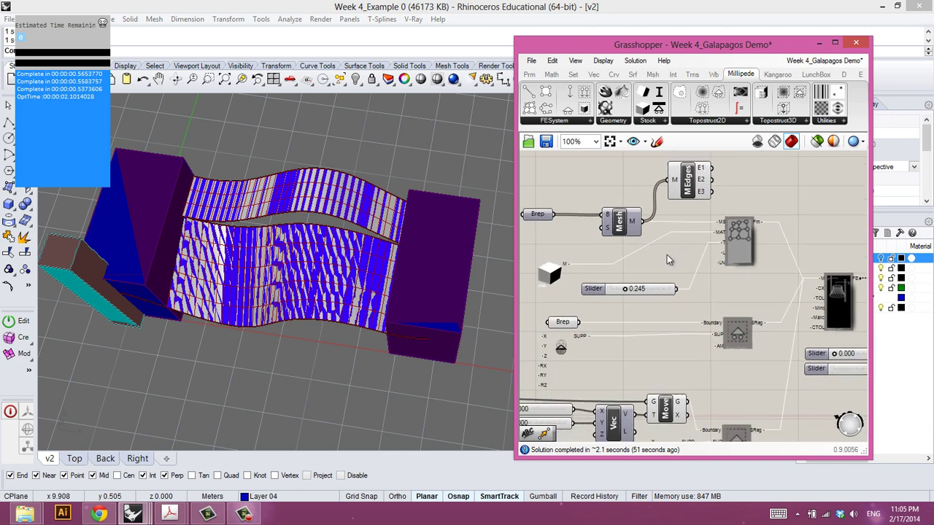
scroll(732, 241, up, 3)
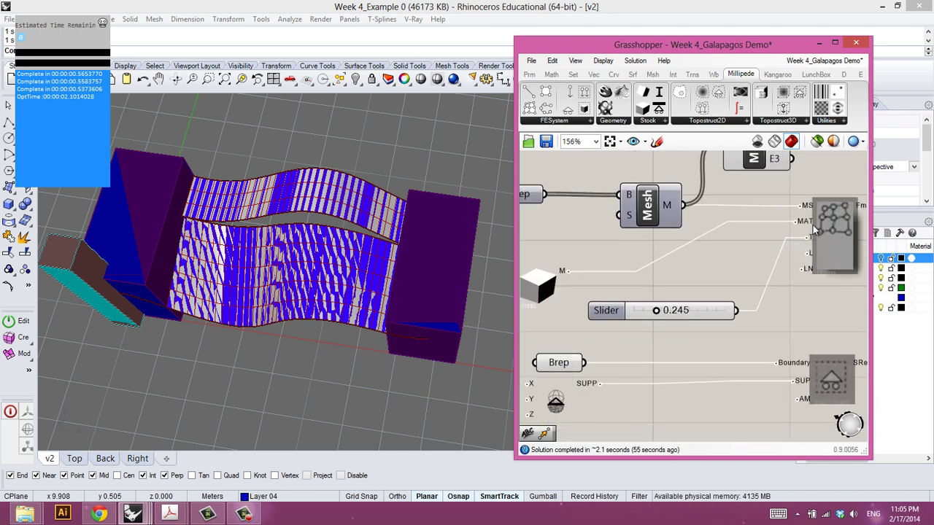
right_drag(533, 307, 553, 308)
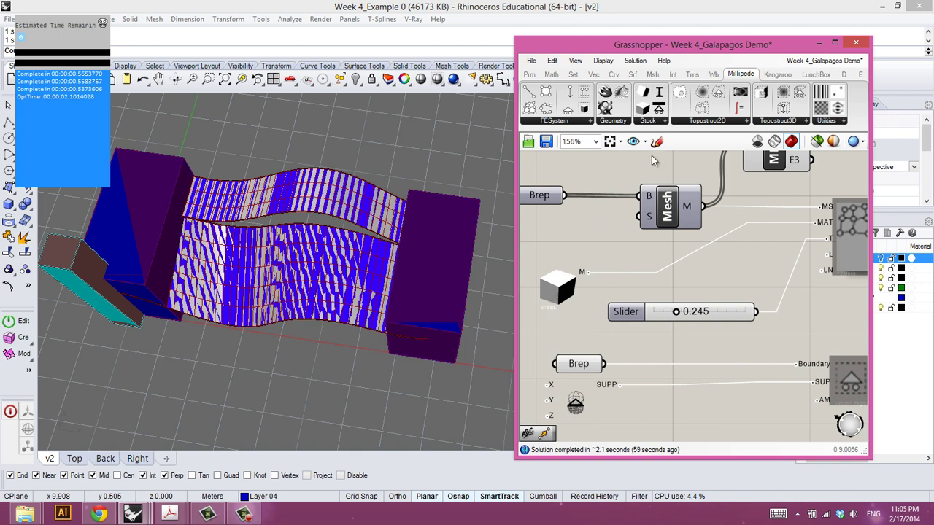
Place a trial Millipede Material component above the existing steel material and remove it again.
click(647, 121)
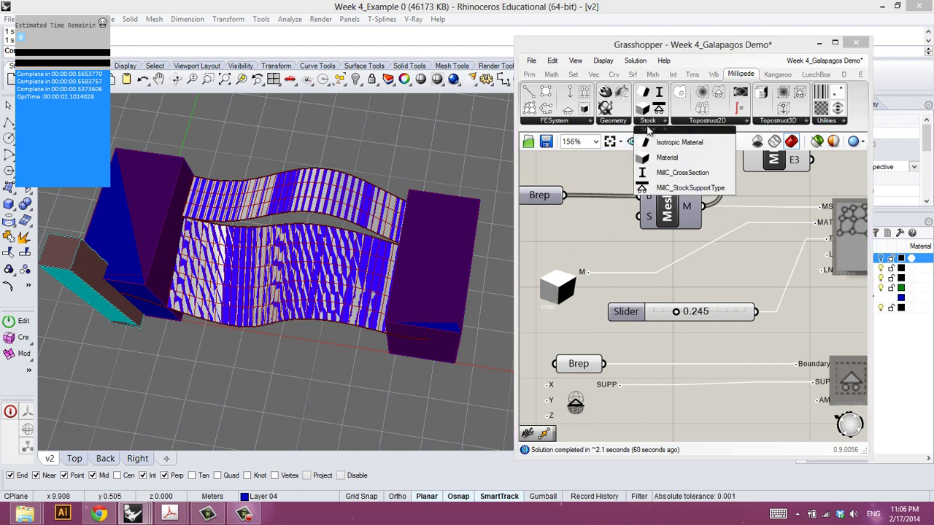
click(664, 164)
click(575, 230)
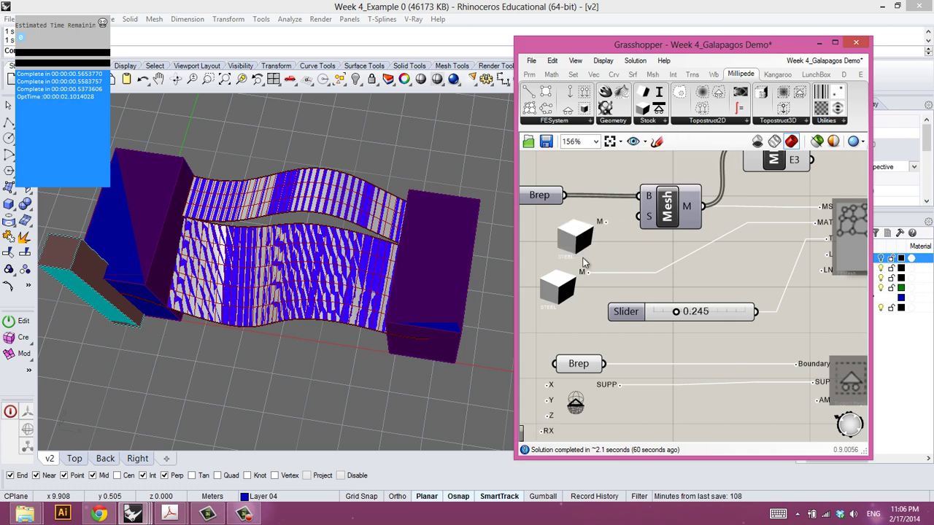
right_click(569, 235)
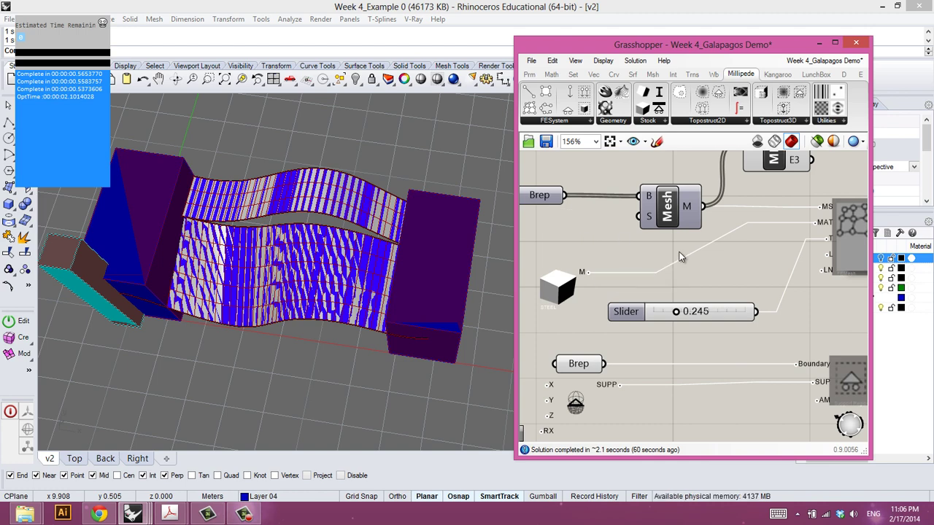
Examine the wavy surfaces alongside the Mesh output, steel material and T slider that feed FE Mesh.
right_drag(704, 270, 692, 241)
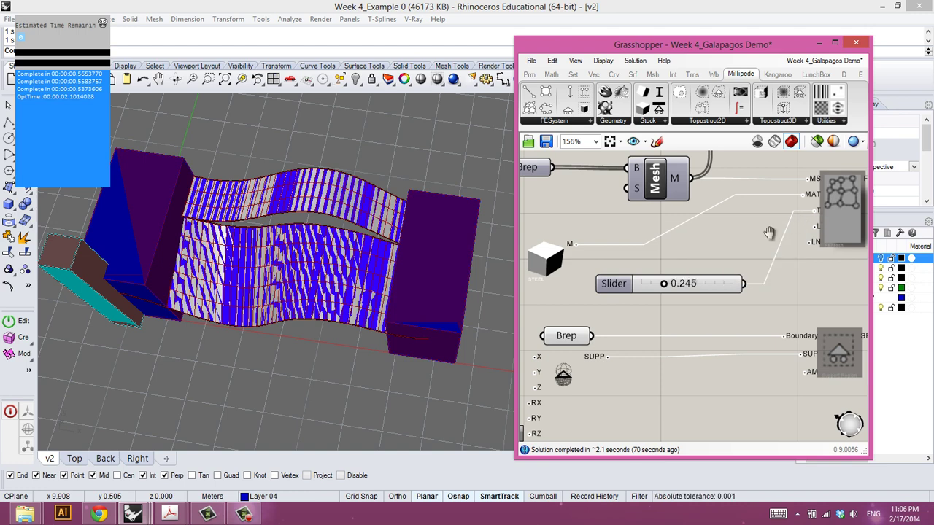
right_drag(693, 237, 673, 262)
right_drag(638, 217, 684, 249)
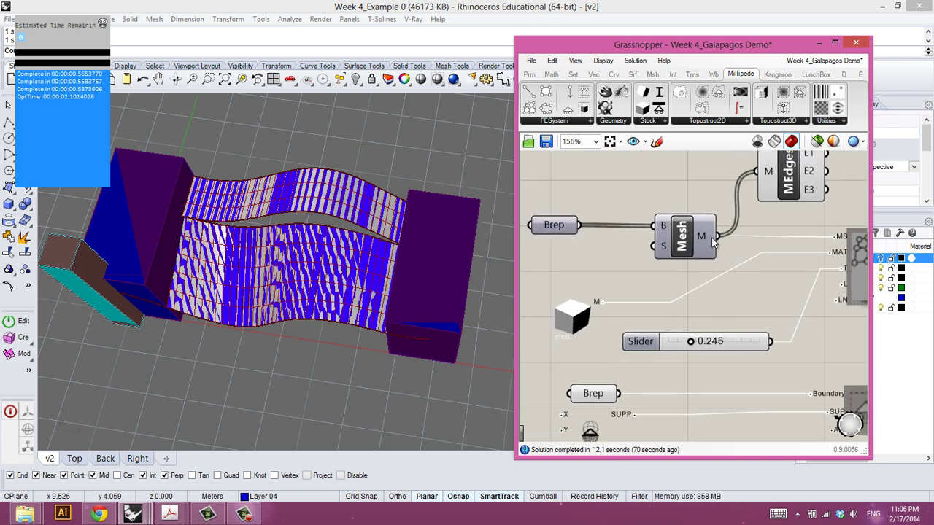
right_drag(803, 218, 757, 212)
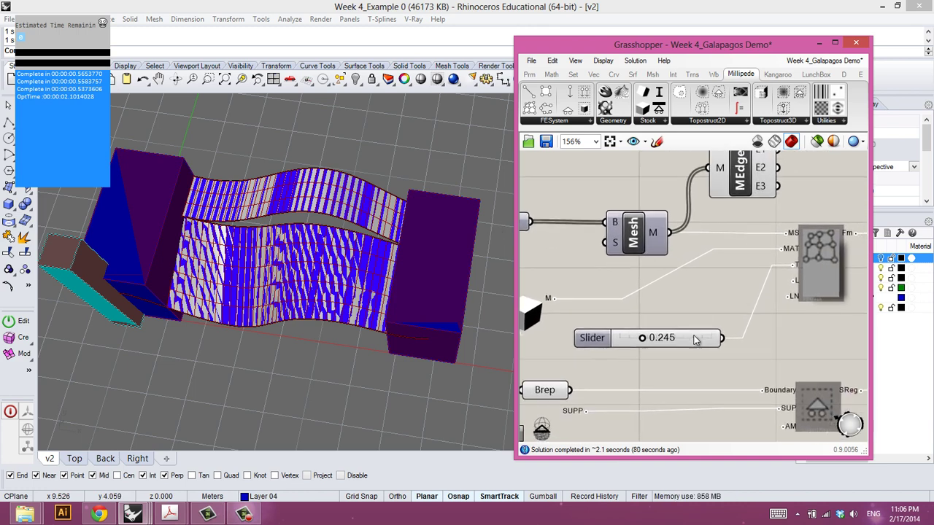
right_drag(679, 353, 669, 332)
right_drag(394, 277, 332, 277)
scroll(357, 252, up, 5)
right_drag(677, 329, 674, 306)
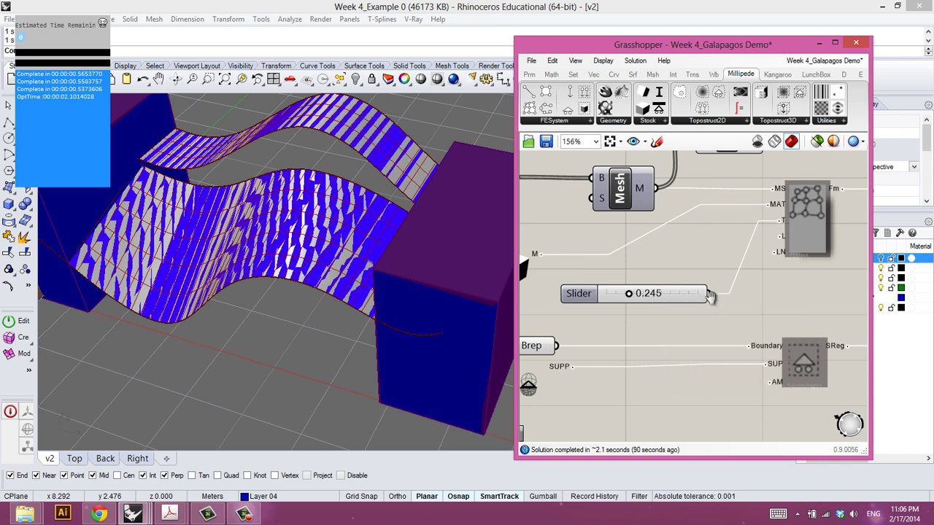
right_drag(706, 294, 703, 271)
scroll(734, 286, down, 1)
right_drag(728, 352, 773, 256)
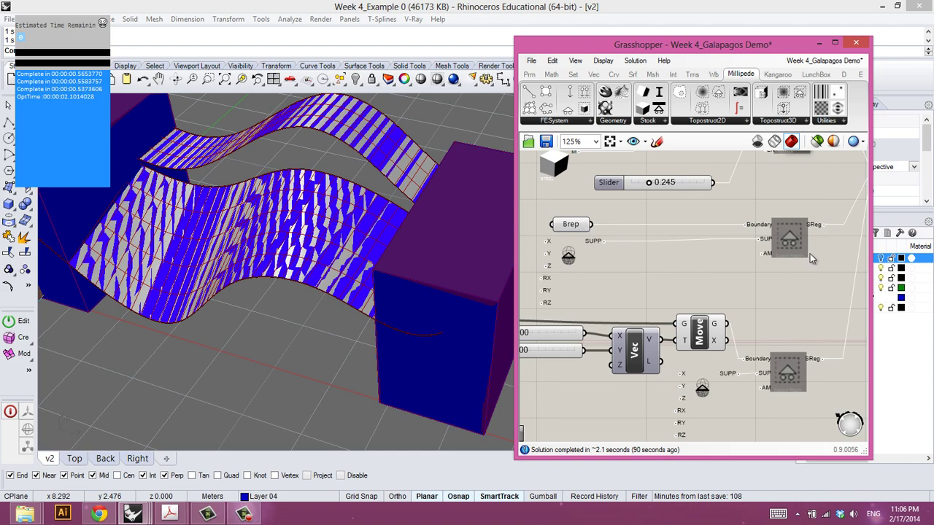
Select the Brep parameter feeding the first support region to highlight the end blocks, and follow both support regions into FE System.
click(570, 224)
right_drag(409, 299, 460, 292)
right_drag(761, 249, 786, 240)
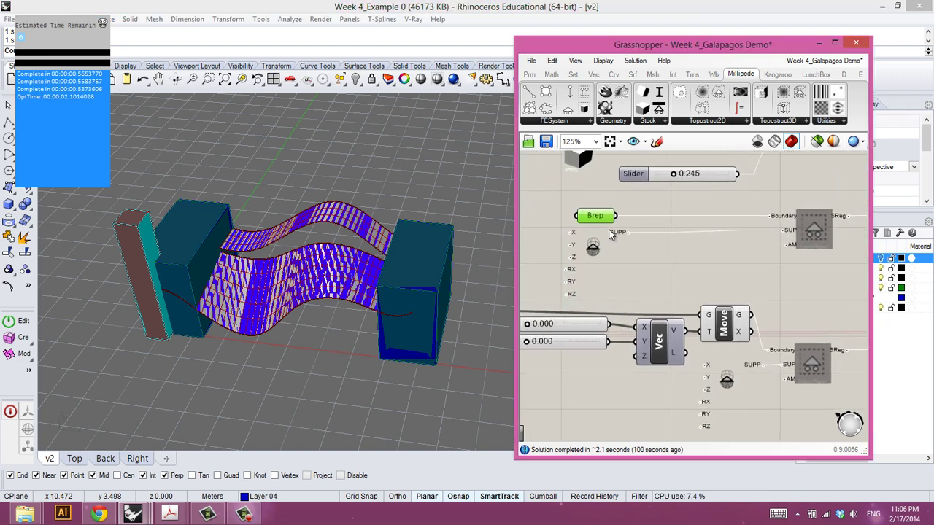
right_drag(660, 308, 660, 272)
right_drag(797, 338, 765, 321)
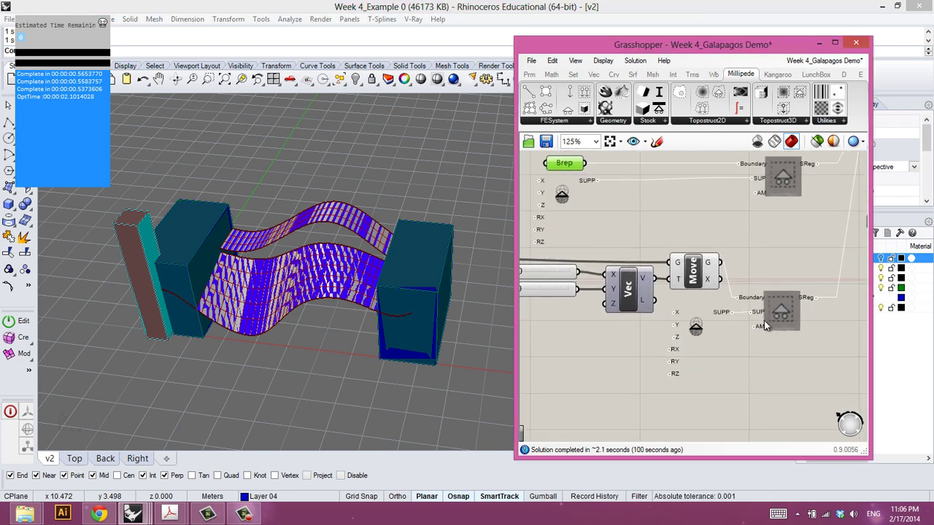
right_drag(852, 226, 740, 349)
scroll(740, 349, down, 1)
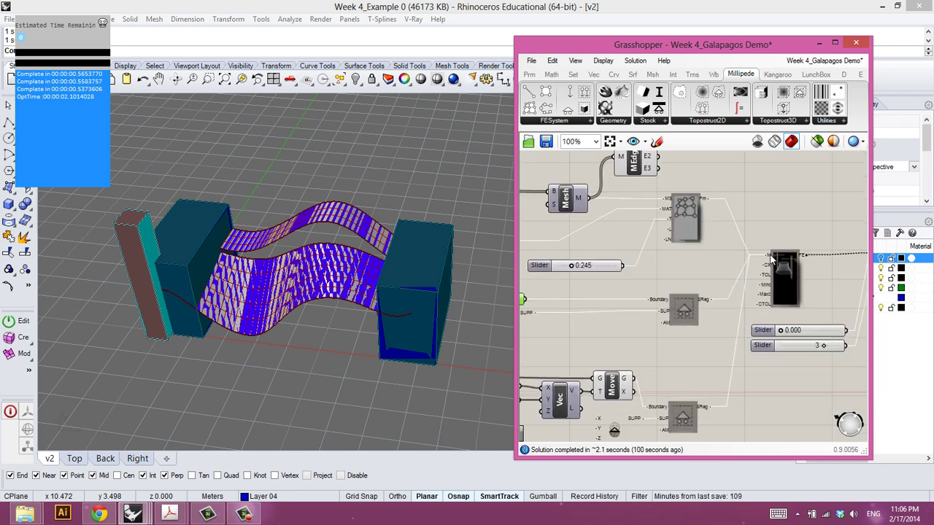
Examine FE System's output into the FE Solver, the sliders on its SWC and QO inputs, and its Max Deflection output.
scroll(772, 260, up, 2)
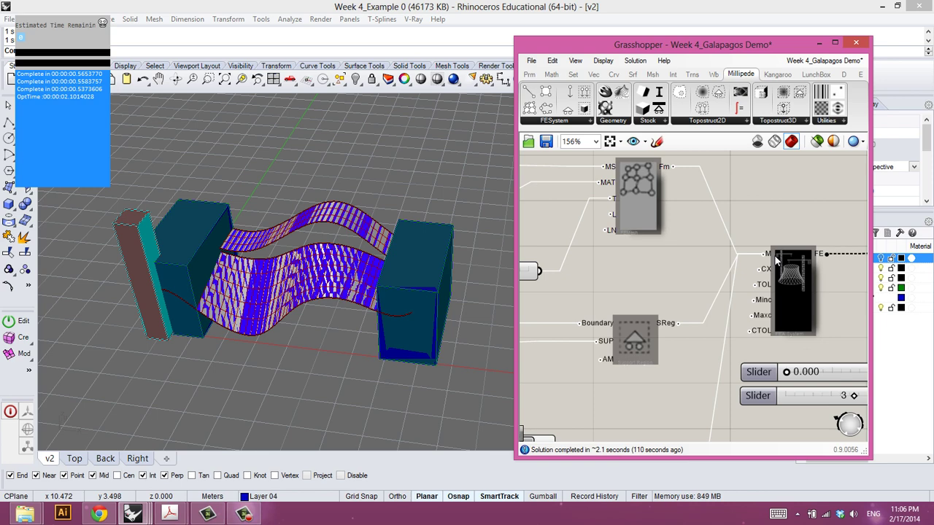
right_drag(789, 328, 624, 308)
scroll(664, 291, down, 1)
scroll(735, 305, up, 1)
right_drag(735, 305, 709, 310)
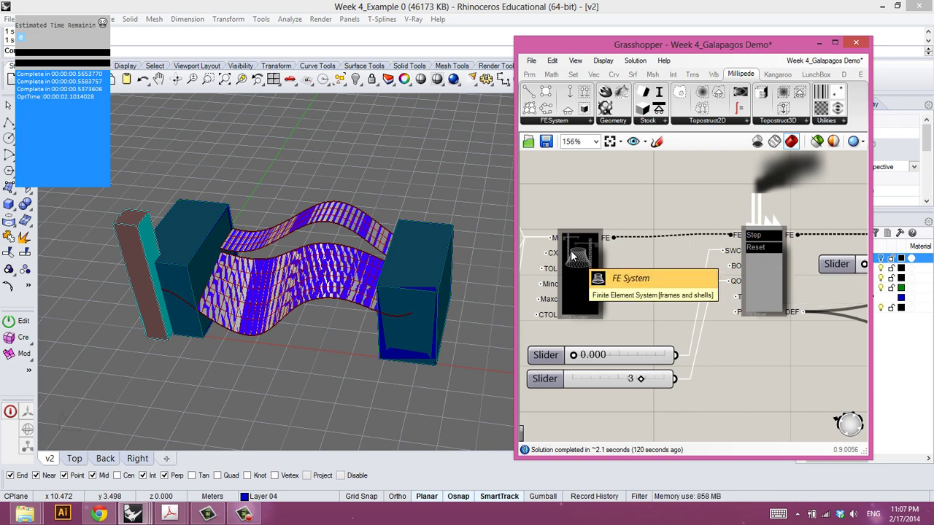
right_drag(573, 255, 604, 262)
right_drag(778, 269, 690, 271)
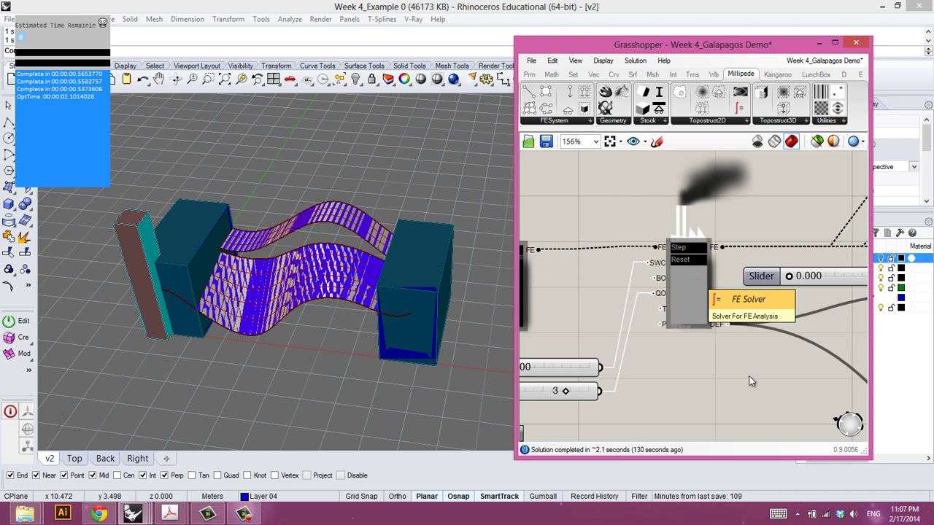
mouse_move(718, 328)
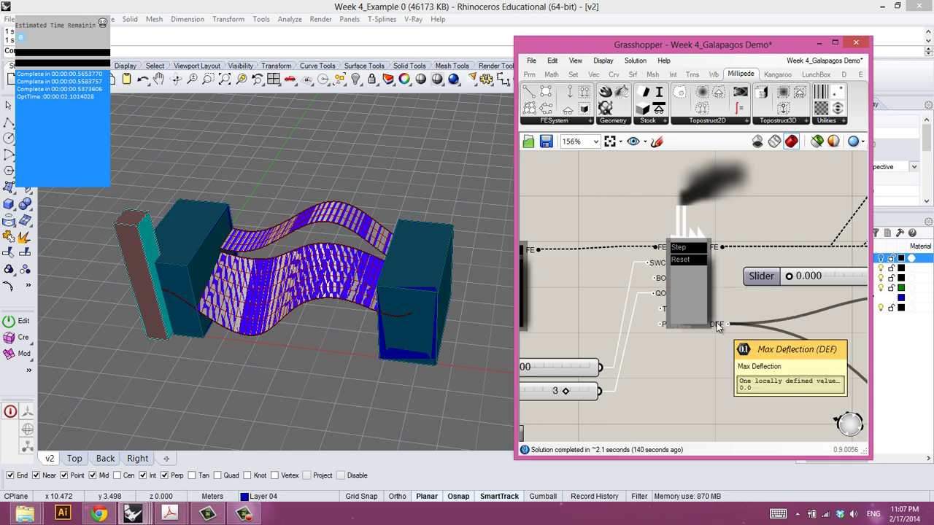
right_drag(709, 291, 766, 267)
right_drag(650, 260, 690, 274)
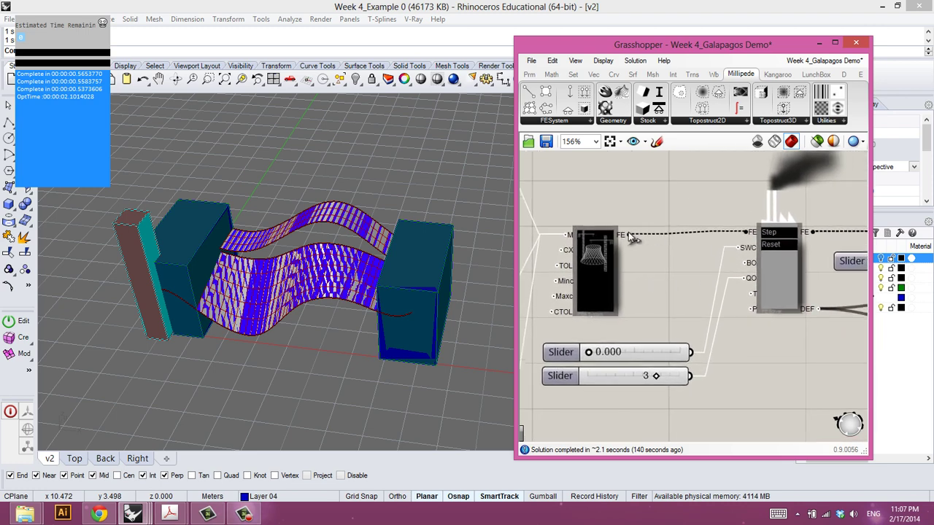
mouse_move(618, 235)
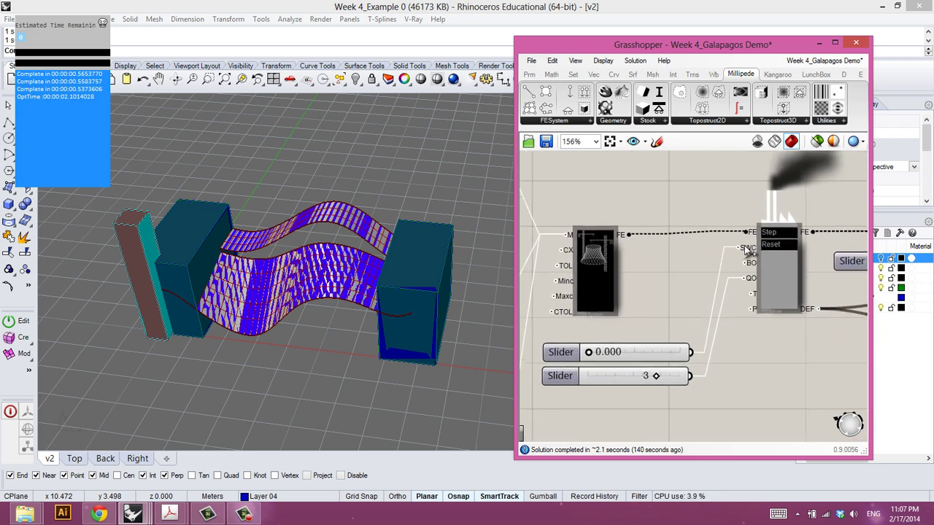
Select both original wavy surfaces in the viewport and hide them, leaving the analysis mesh displayed.
right_drag(634, 378, 699, 326)
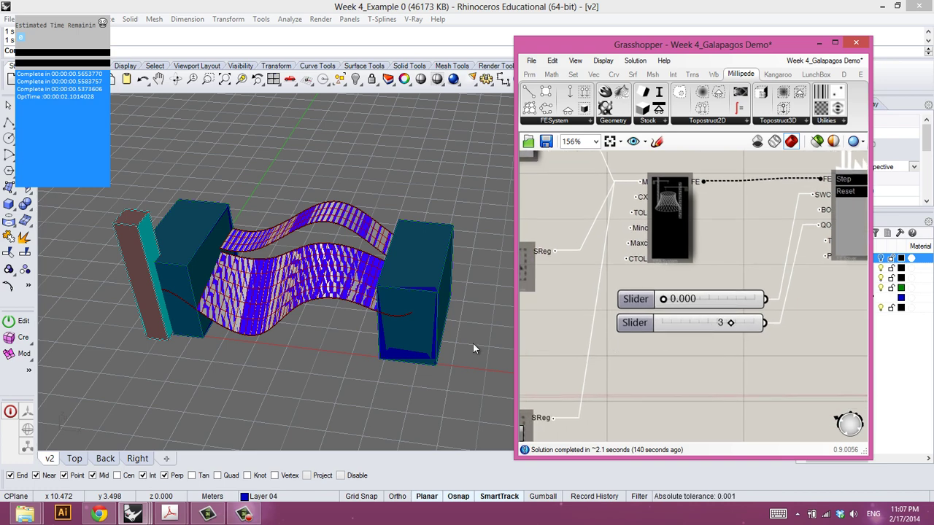
right_drag(464, 341, 300, 328)
scroll(299, 328, up, 3)
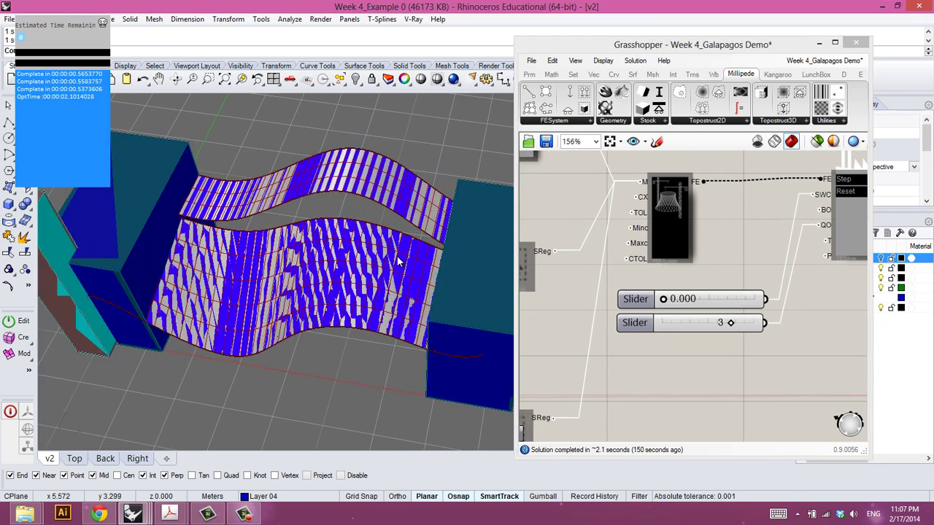
click(454, 283)
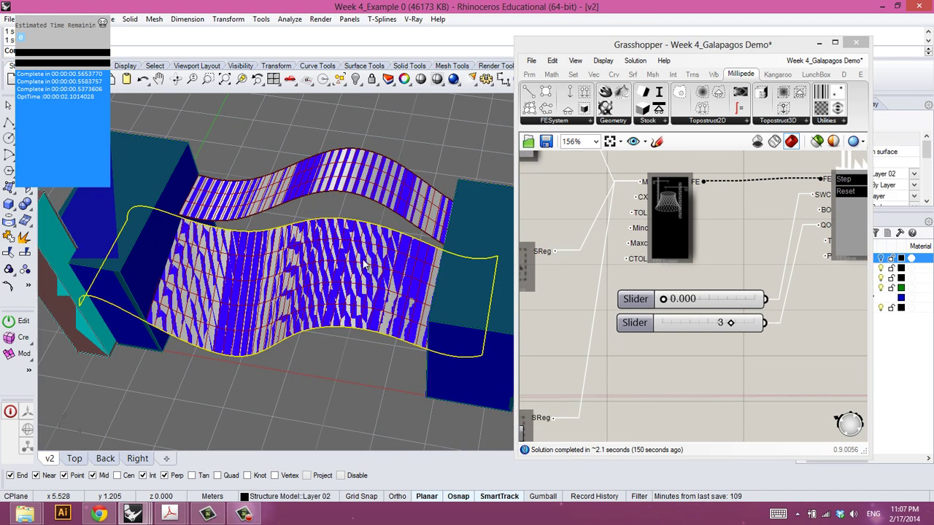
shift+click(367, 170)
key(Escape)
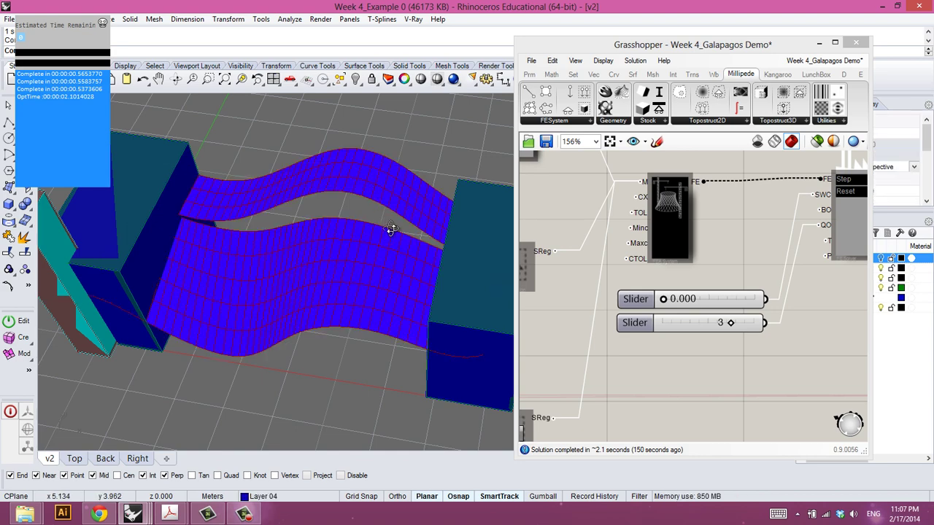
Examine the meshed wavy surfaces where they meet the end blocks and column from several angles.
right_drag(394, 217, 408, 276)
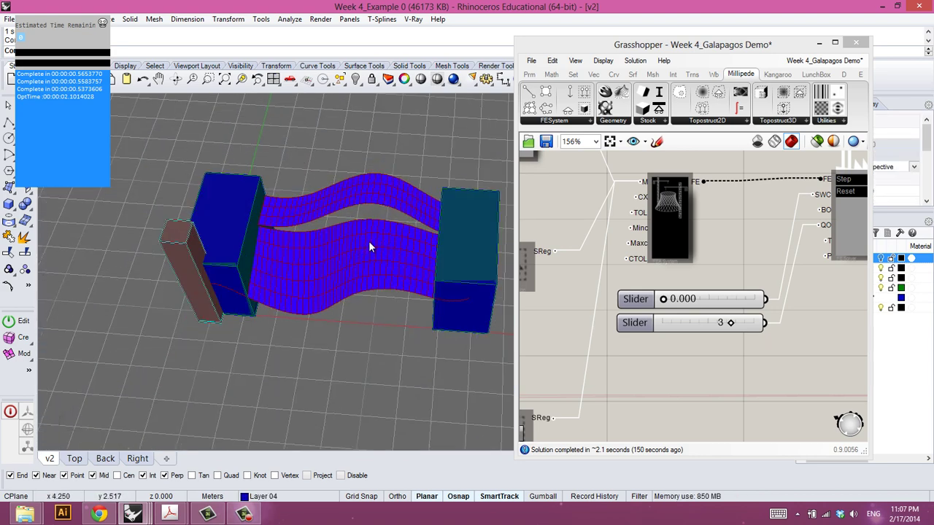
mouse_move(378, 229)
right_down()
mouse_move(350, 209)
mouse_move(414, 232)
mouse_move(413, 183)
mouse_move(472, 200)
mouse_move(487, 240)
right_up()
right_drag(386, 297, 335, 270)
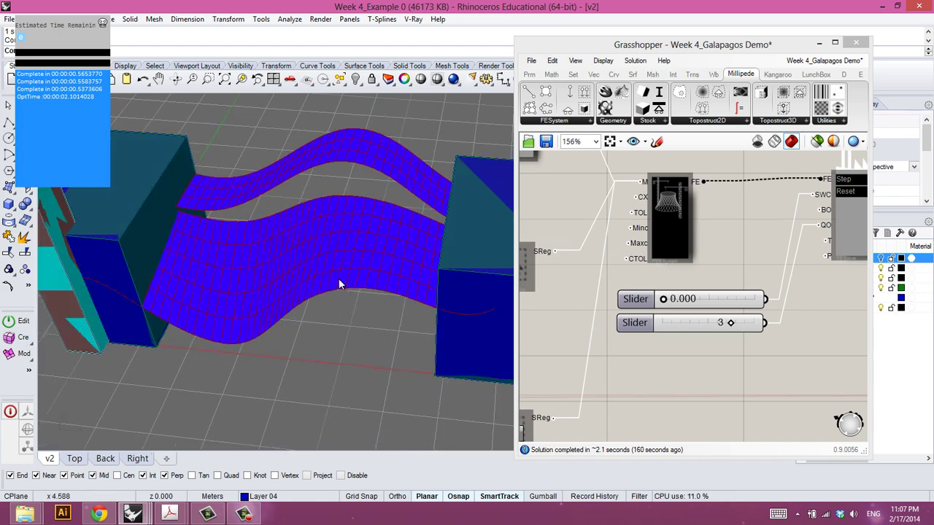
scroll(335, 271, down, 3)
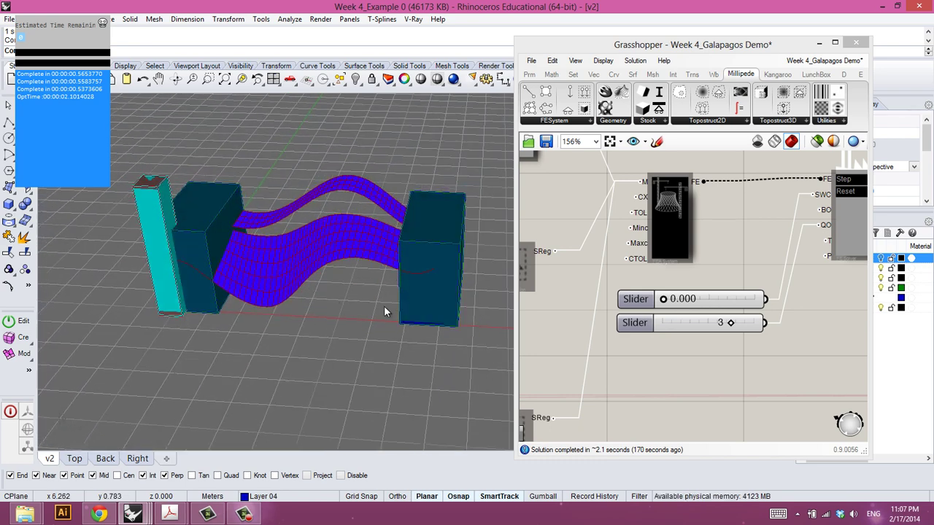
right_drag(383, 302, 379, 341)
scroll(410, 283, up, 7)
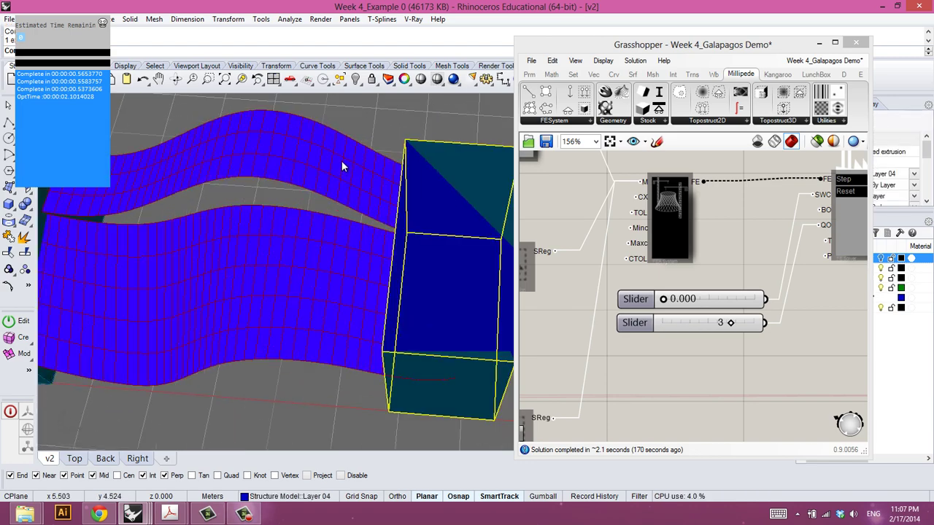
scroll(297, 267, down, 5)
right_drag(304, 275, 349, 291)
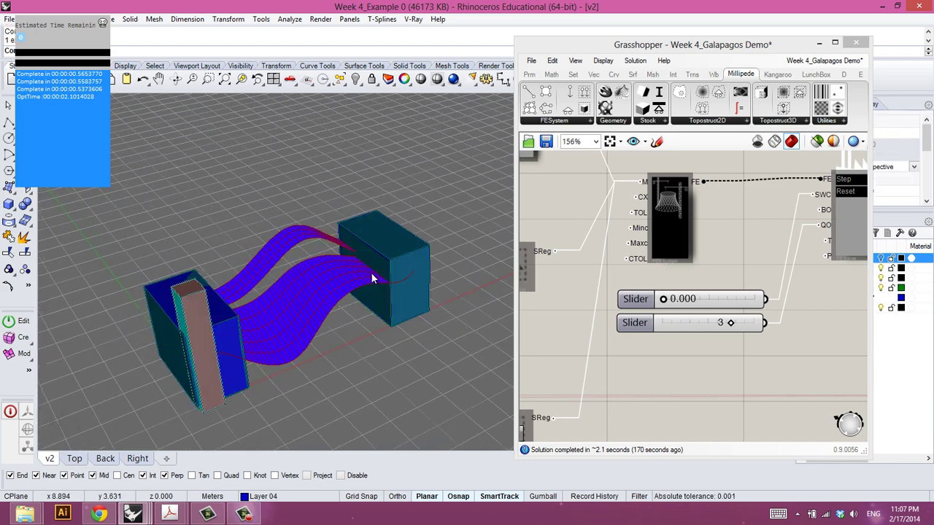
scroll(314, 331, up, 5)
shift+right_drag(314, 332, 353, 321)
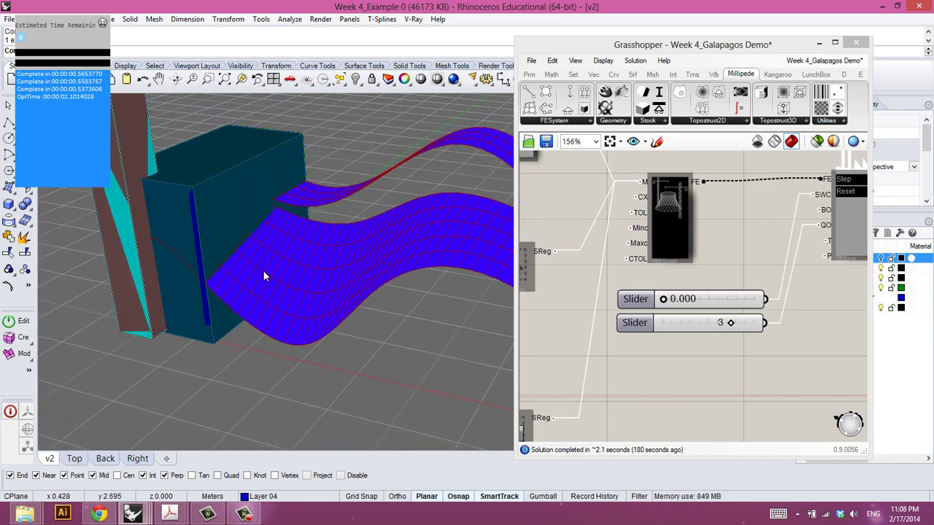
scroll(350, 219, up, 5)
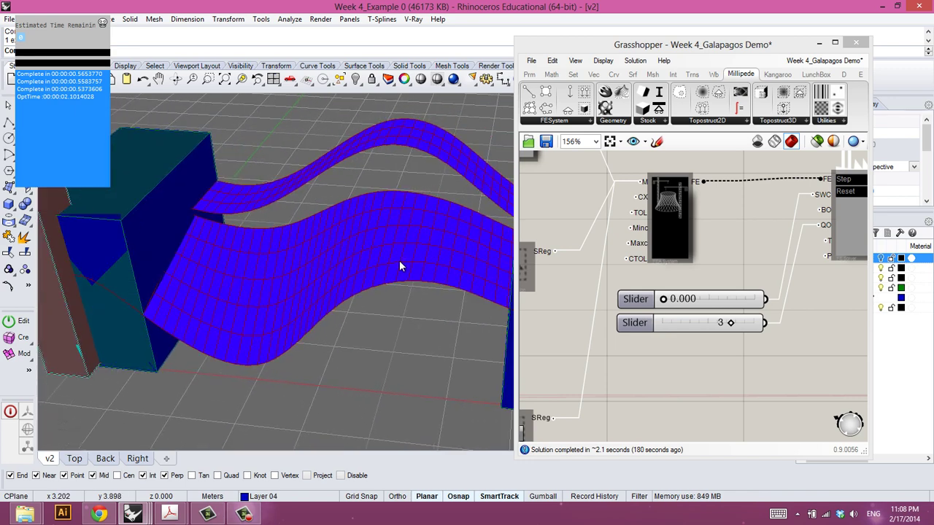
Read FE Solver's Self Weight Coefficient input and its slider's limits, and trace back to the steel material.
right_drag(664, 272, 747, 280)
scroll(745, 285, down, 1)
right_drag(857, 223, 674, 244)
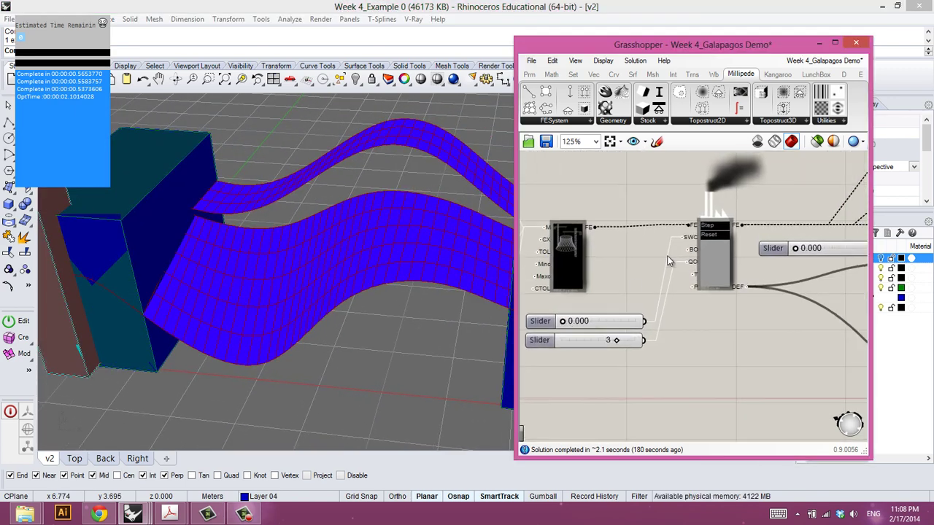
scroll(688, 237, up, 1)
mouse_move(693, 241)
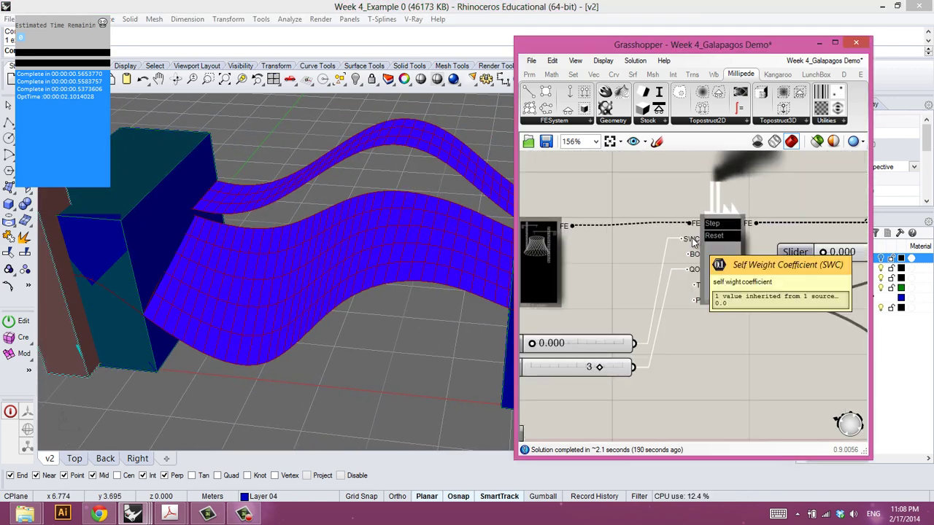
right_drag(646, 324, 733, 314)
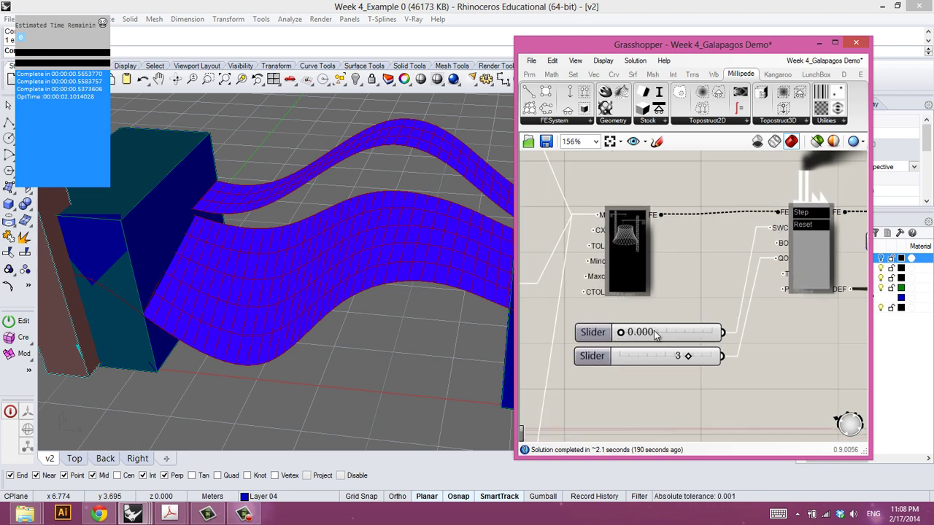
mouse_move(680, 330)
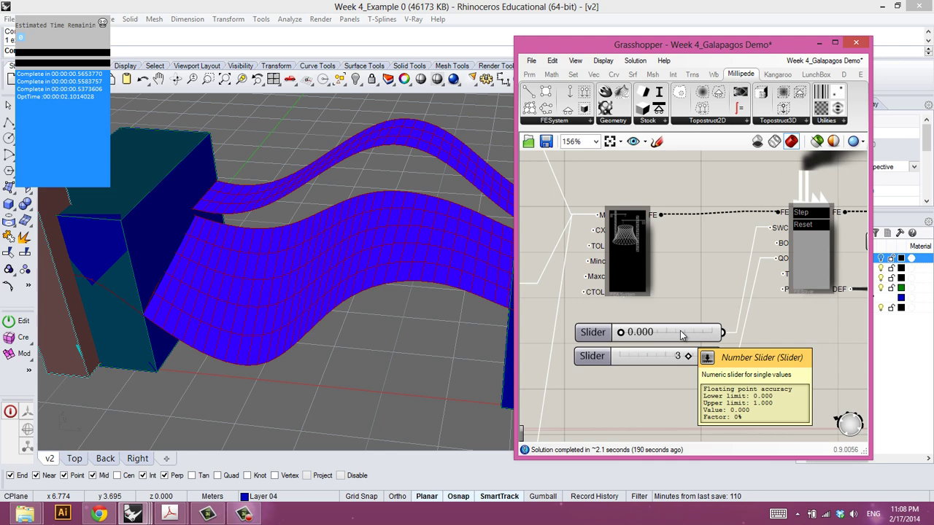
right_drag(679, 329, 843, 325)
scroll(812, 323, down, 2)
right_drag(639, 309, 718, 339)
scroll(596, 287, up, 4)
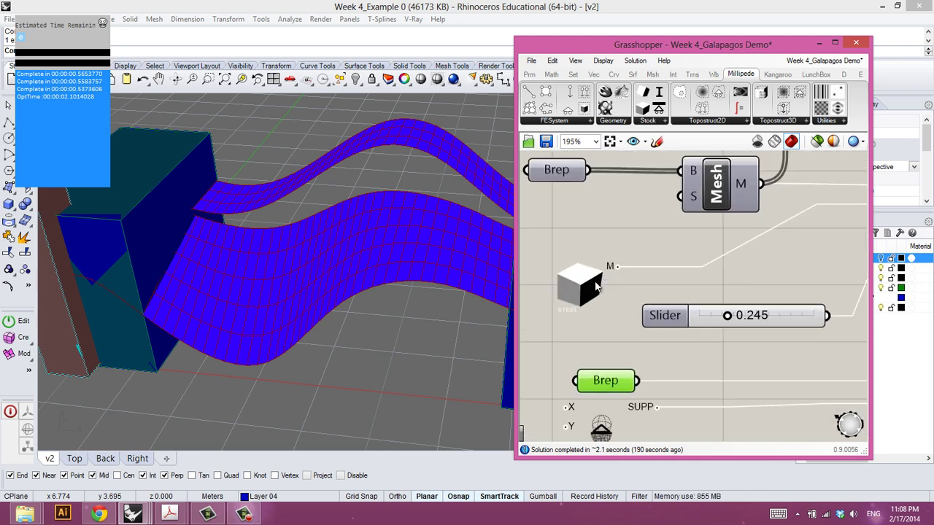
Set the slider feeding FE Solver's SWC input to 1.
right_drag(755, 318, 535, 290)
scroll(629, 329, down, 2)
scroll(605, 294, down, 2)
right_drag(656, 324, 558, 300)
scroll(642, 319, up, 3)
right_drag(682, 335, 714, 326)
double_click(714, 326)
text(1)
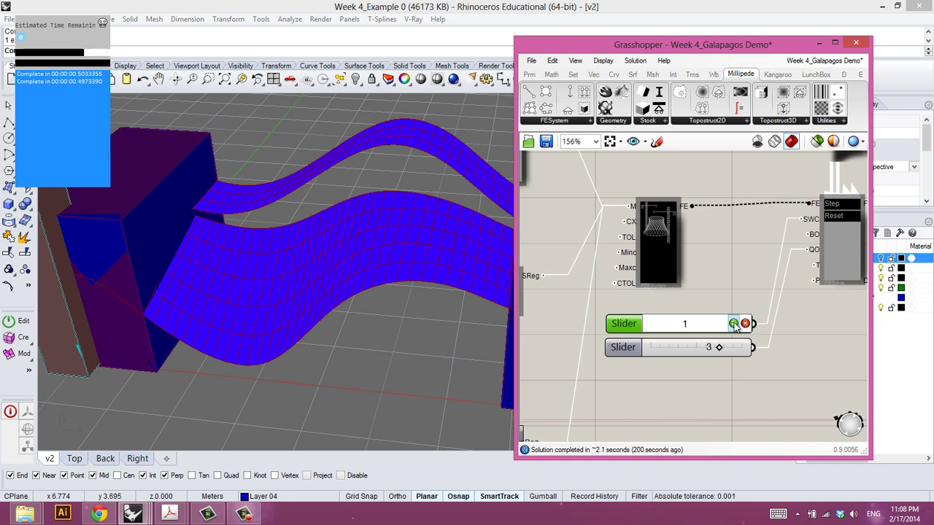
click(733, 324)
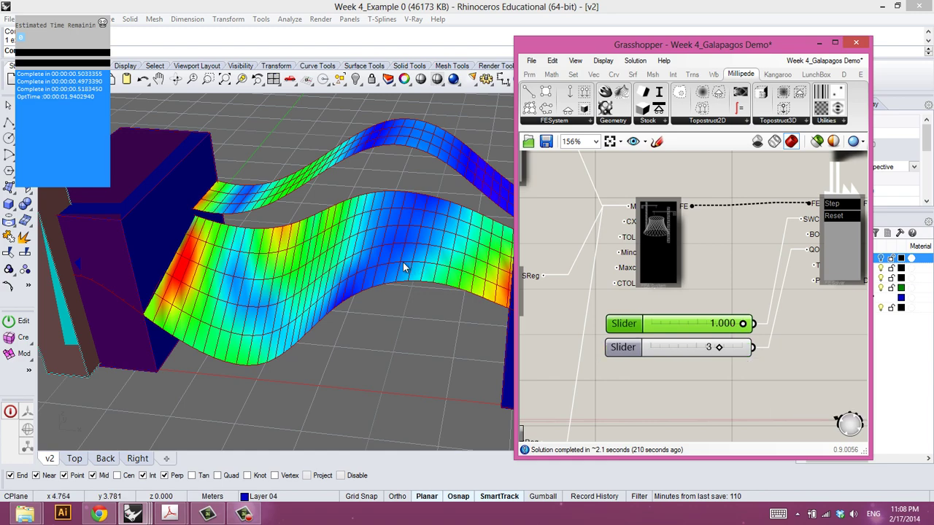
Turn off the preview of the Mesh Edges component to remove the red grid lines from the coloured surfaces.
right_drag(400, 262, 474, 318)
right_drag(719, 348, 790, 339)
scroll(746, 308, down, 4)
right_drag(746, 308, 829, 312)
scroll(646, 241, up, 3)
right_click(707, 192)
click(734, 214)
scroll(715, 314, down, 4)
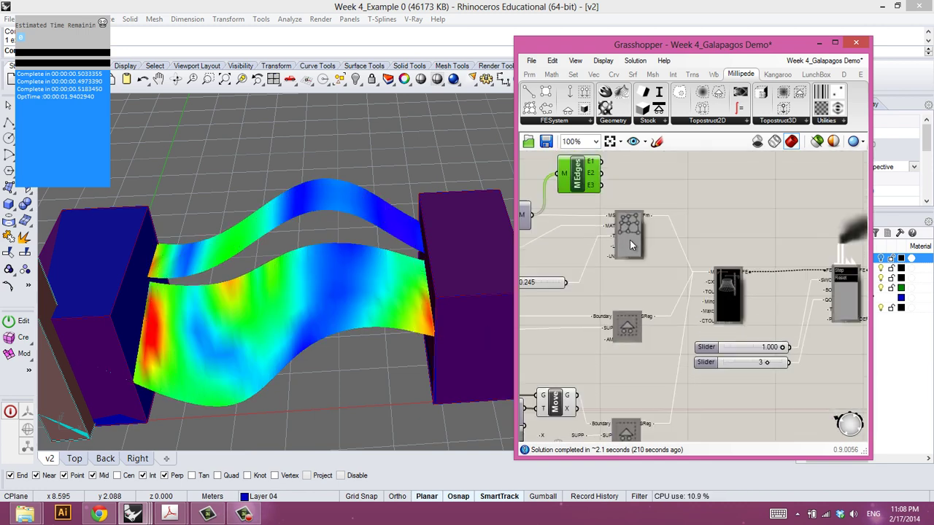
Trace FE Solver's outputs to the division component and deflection panel, and examine the coloured surfaces, highlighting the end block opposite the column.
scroll(715, 314, up, 3)
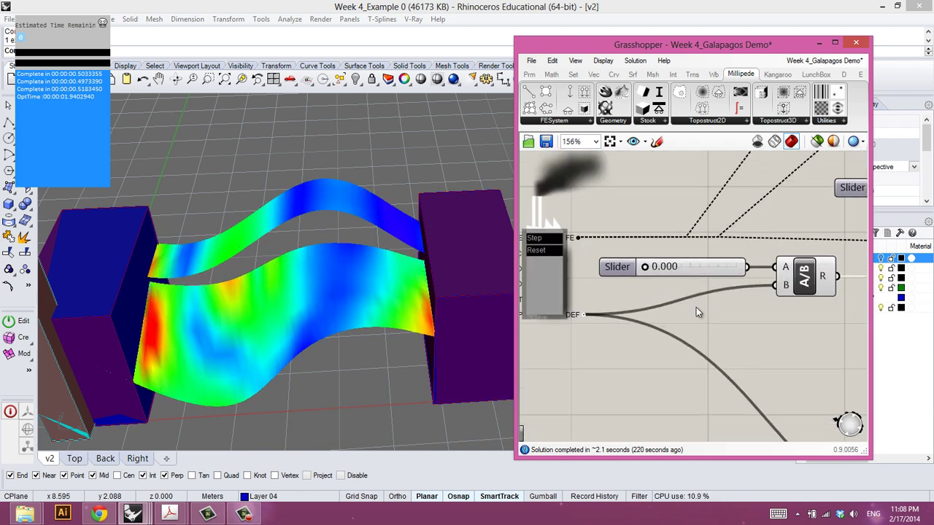
scroll(693, 310, down, 4)
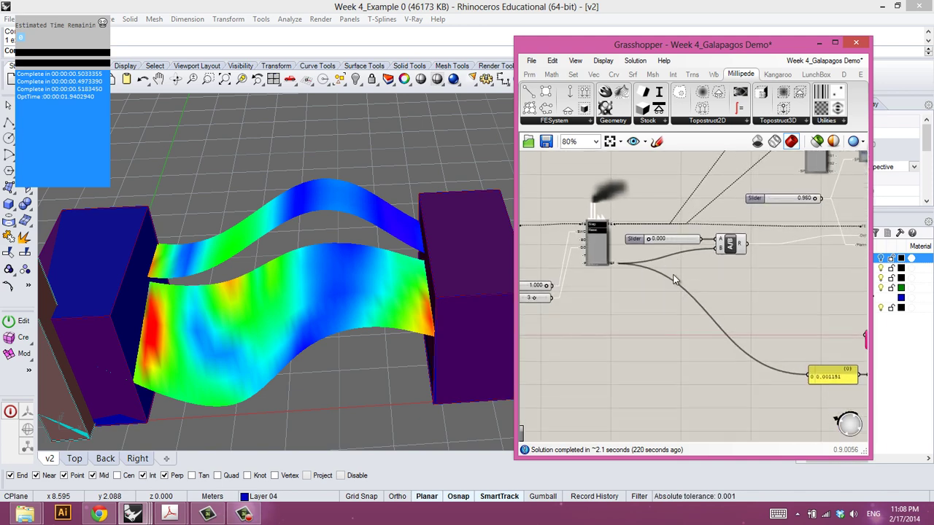
scroll(649, 267, up, 2)
right_drag(693, 290, 664, 332)
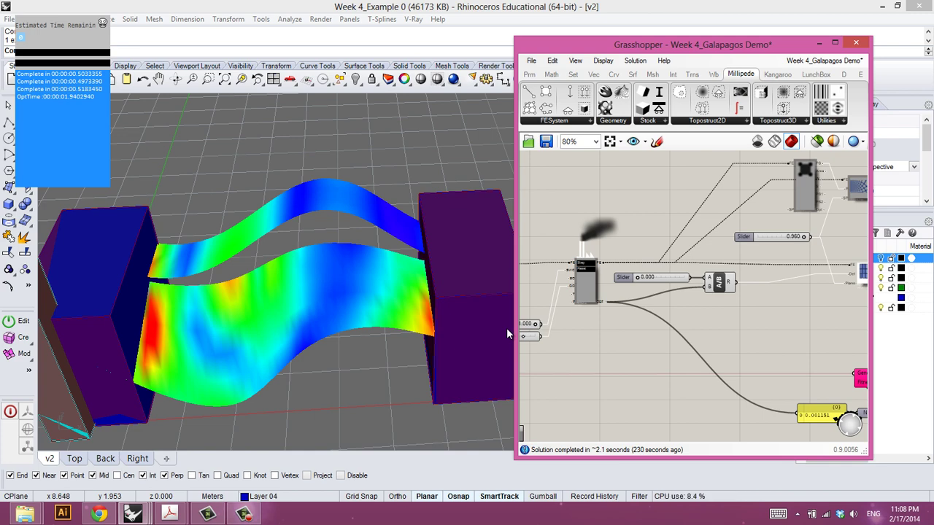
right_drag(454, 323, 356, 352)
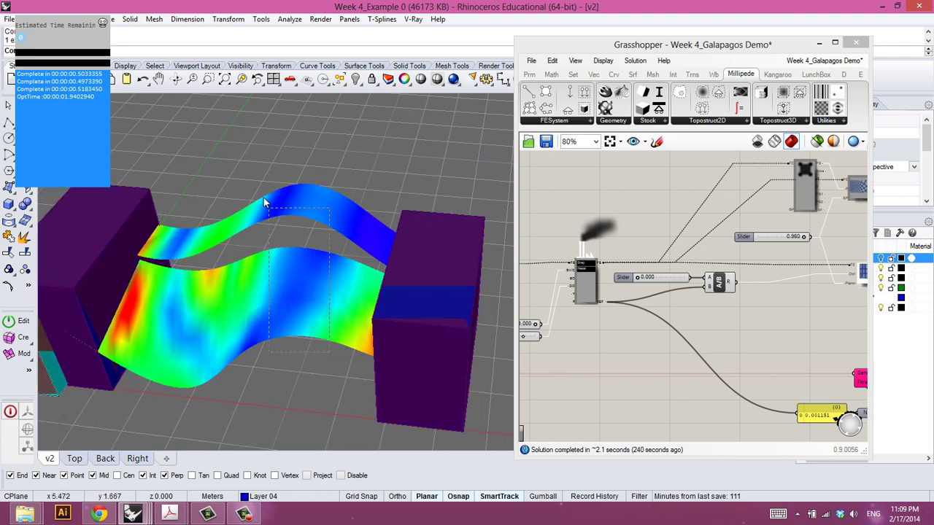
right_drag(358, 308, 351, 273)
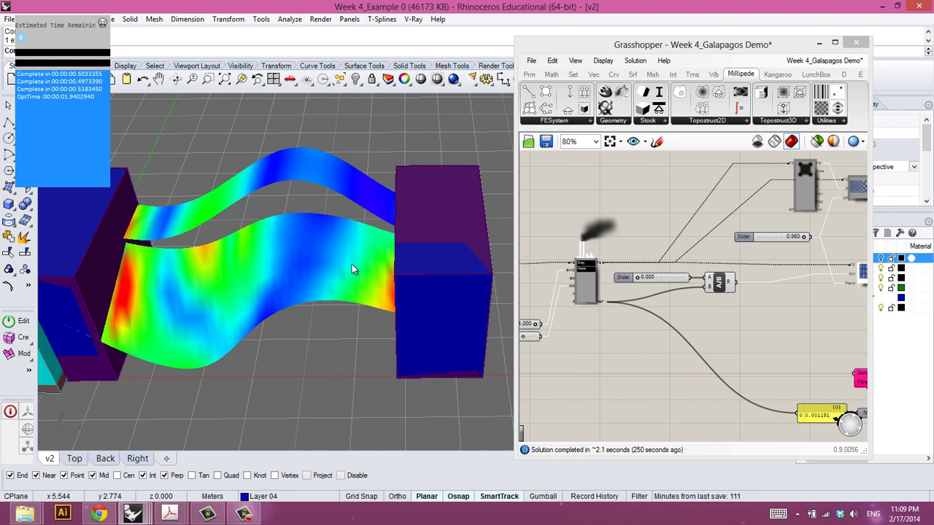
click(424, 376)
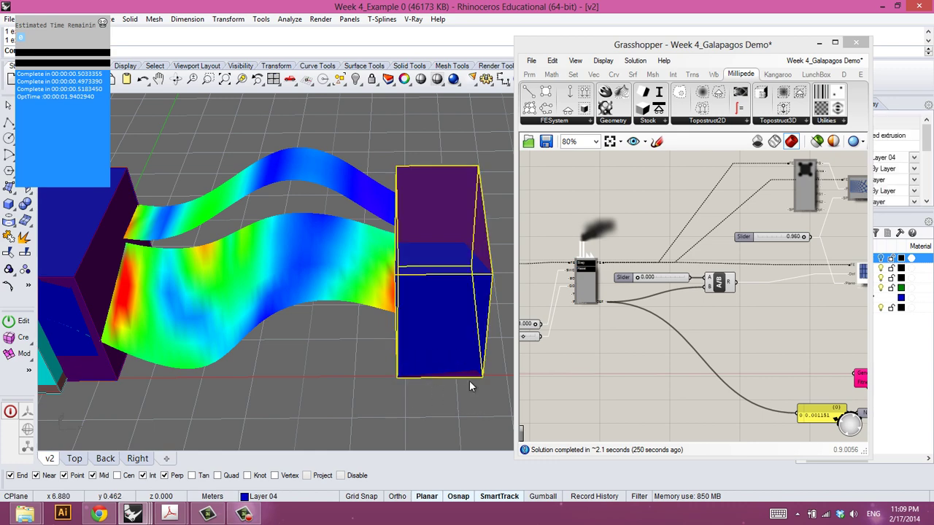
click(672, 395)
Follow the FE output, division result and 0.960 slider into the FE, Def and Plane inputs of Mesh Visualization.
right_drag(708, 378, 661, 366)
scroll(785, 266, up, 5)
scroll(794, 270, down, 3)
right_drag(782, 300, 783, 329)
right_drag(674, 320, 706, 333)
right_drag(793, 354, 759, 368)
scroll(797, 315, up, 2)
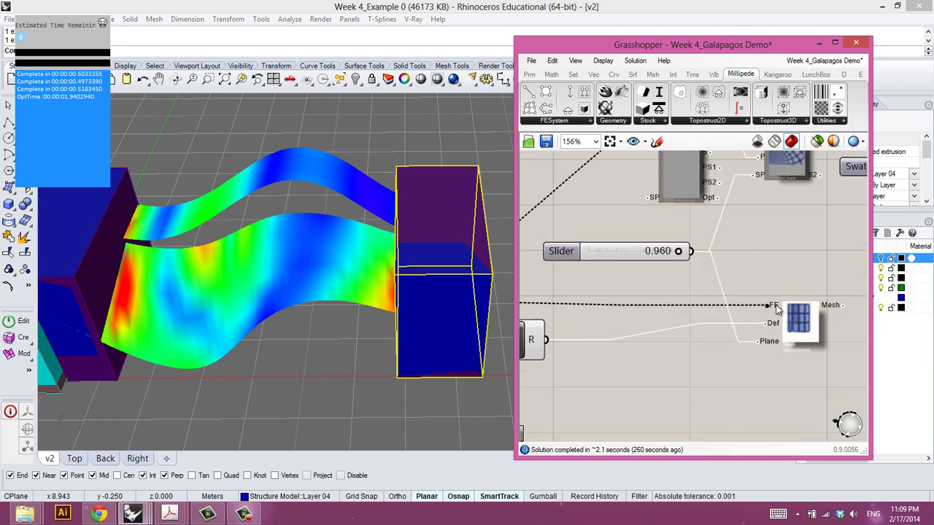
scroll(774, 305, down, 2)
right_drag(624, 308, 750, 313)
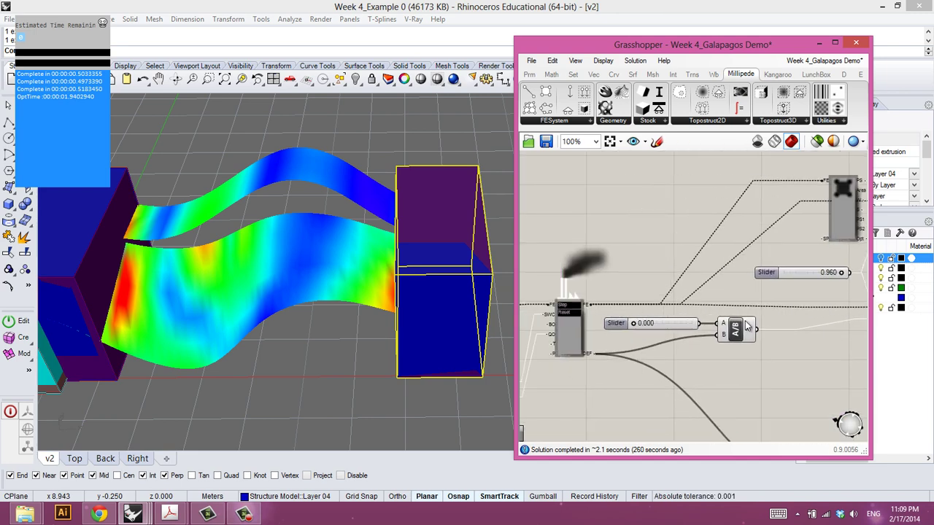
right_drag(817, 315, 677, 326)
scroll(761, 318, up, 1)
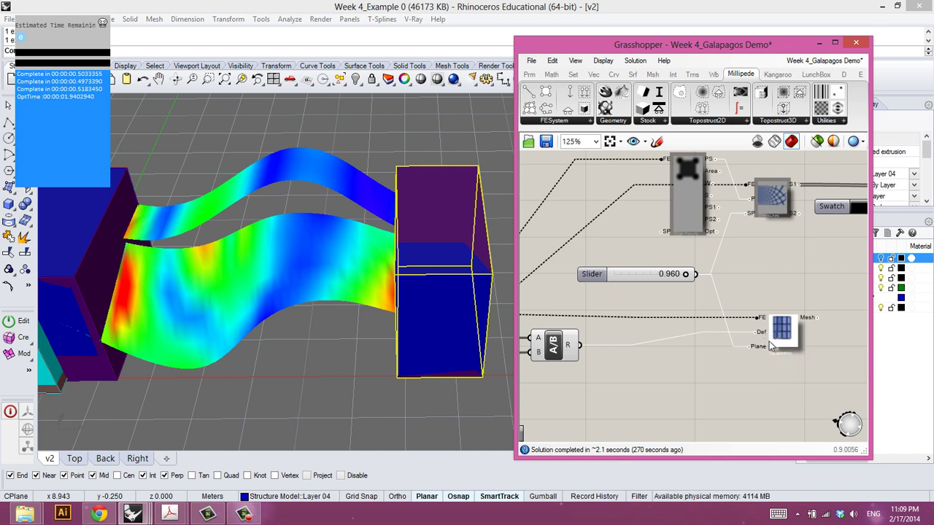
Toggle the Mesh Visualization preview off and back on, and review its available result types without changing the current one.
click(788, 328)
right_click(788, 332)
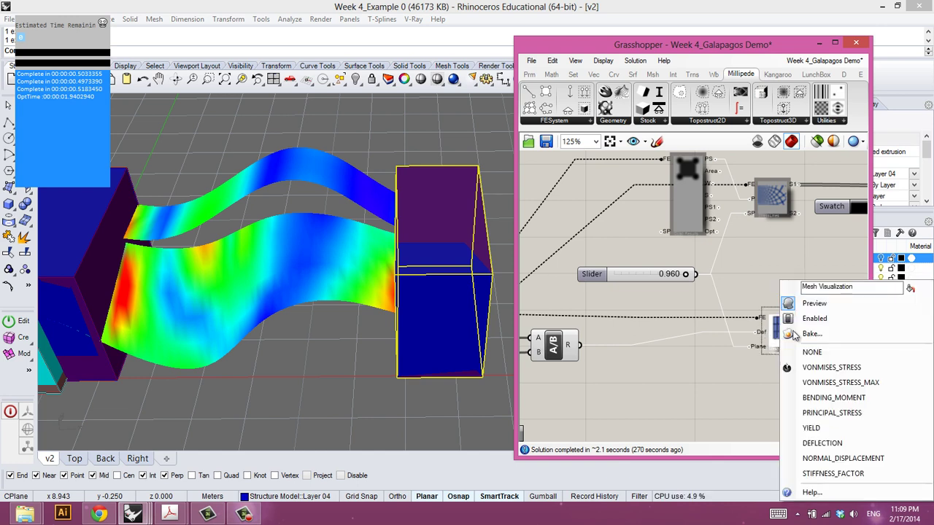
click(812, 303)
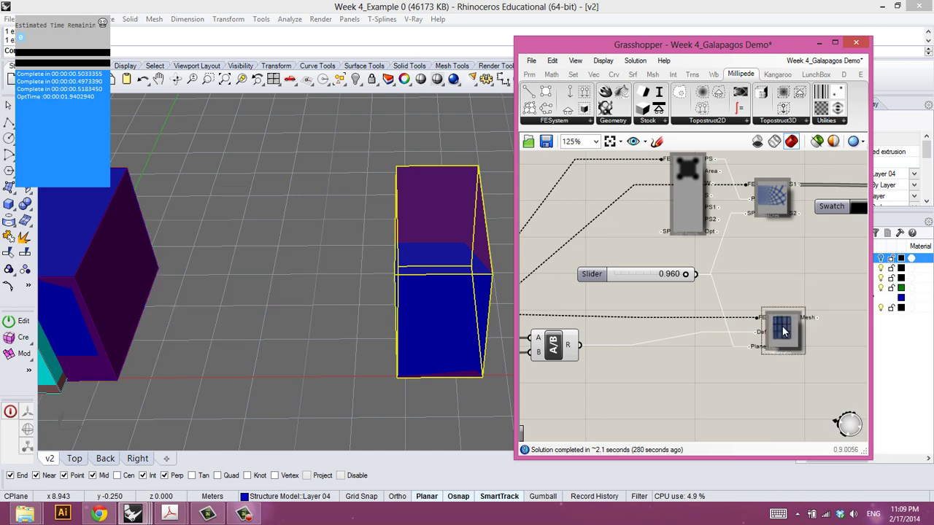
right_click(784, 332)
click(811, 304)
right_click(785, 333)
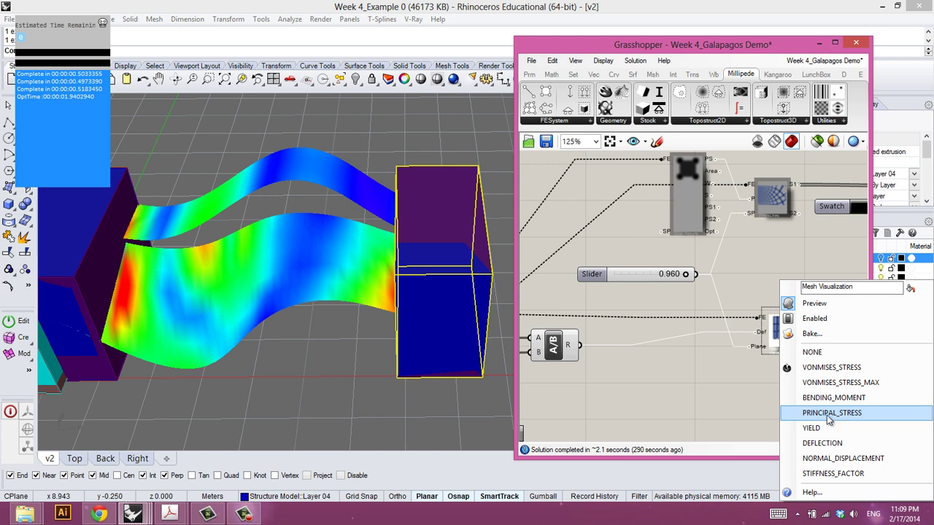
Inspect FE Solver's Max Deflection output and follow it through the division component towards Mesh Visualization.
right_drag(664, 386, 737, 379)
scroll(733, 380, down, 2)
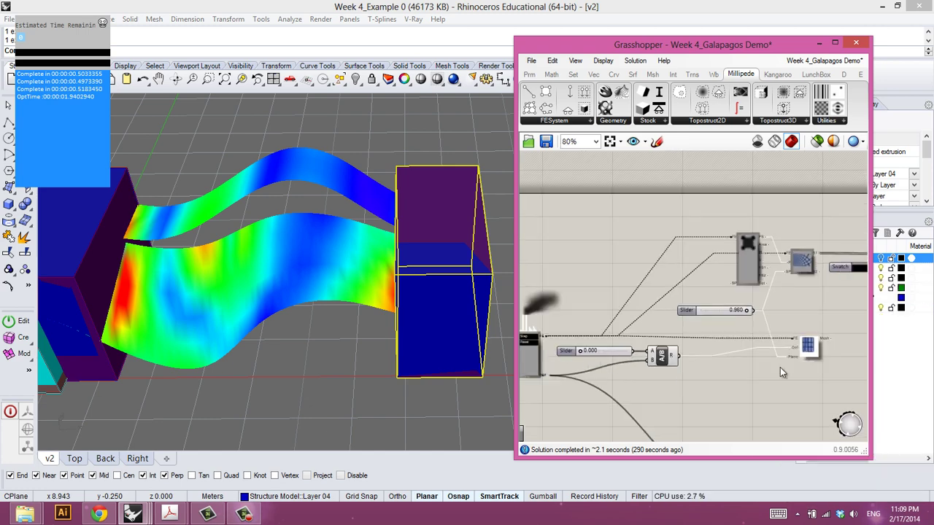
right_drag(528, 368, 567, 352)
scroll(567, 353, up, 1)
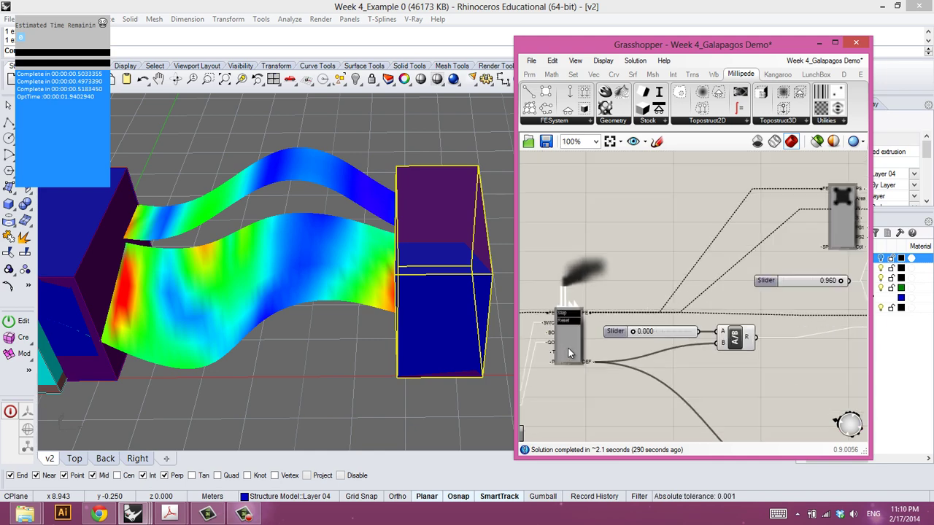
right_drag(735, 373, 712, 334)
mouse_move(592, 345)
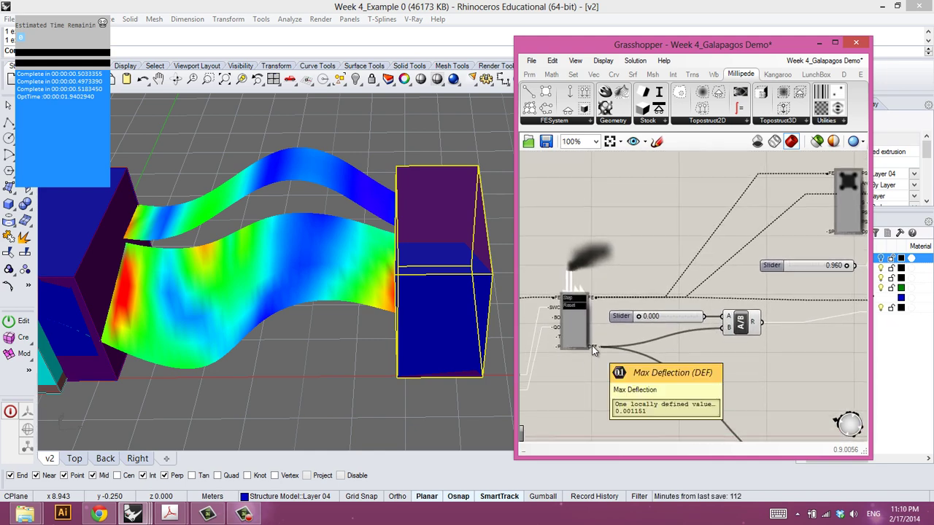
right_drag(742, 358, 659, 370)
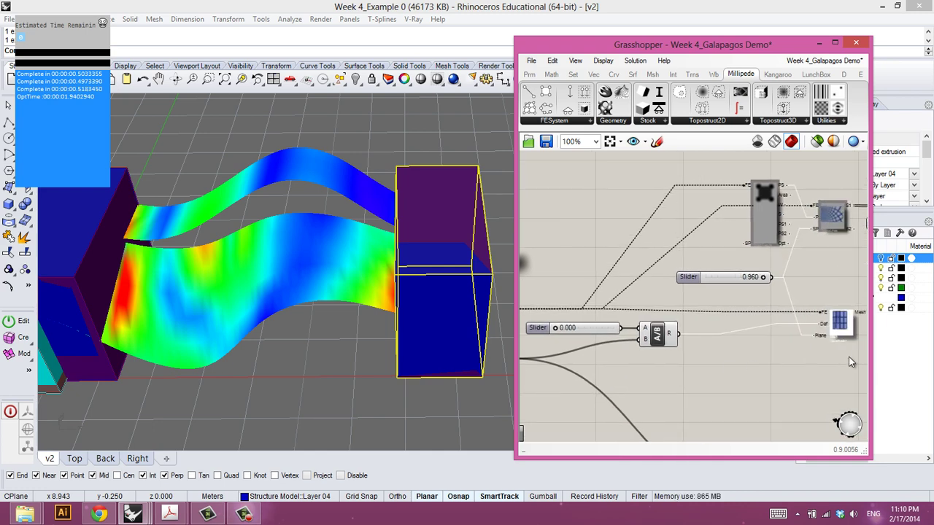
Set Mesh Visualization to display the DEFLECTION result on the wavy surfaces.
scroll(826, 333, up, 3)
right_click(826, 330)
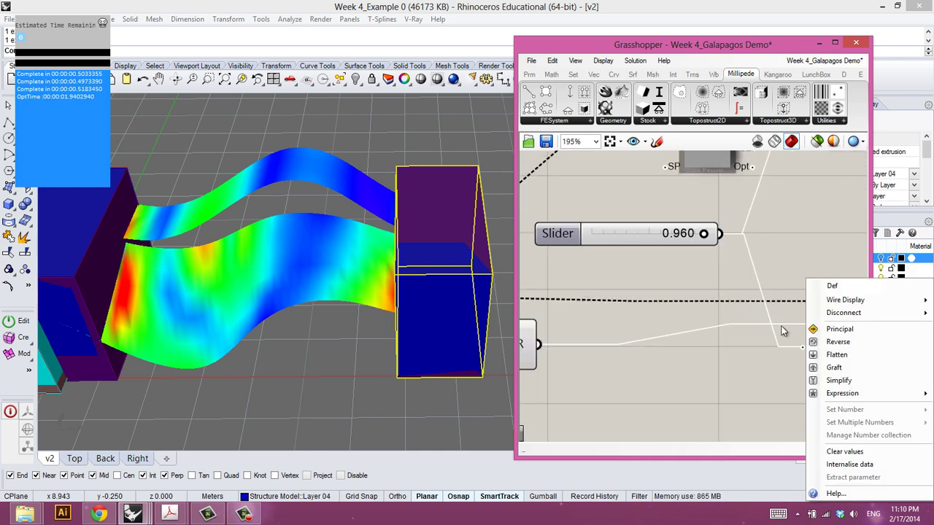
right_drag(717, 373, 601, 381)
right_click(735, 327)
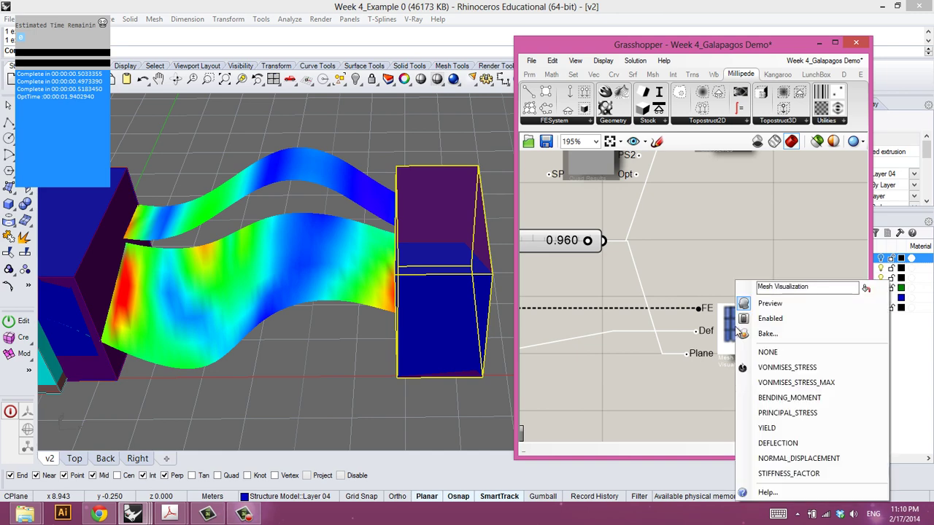
click(778, 443)
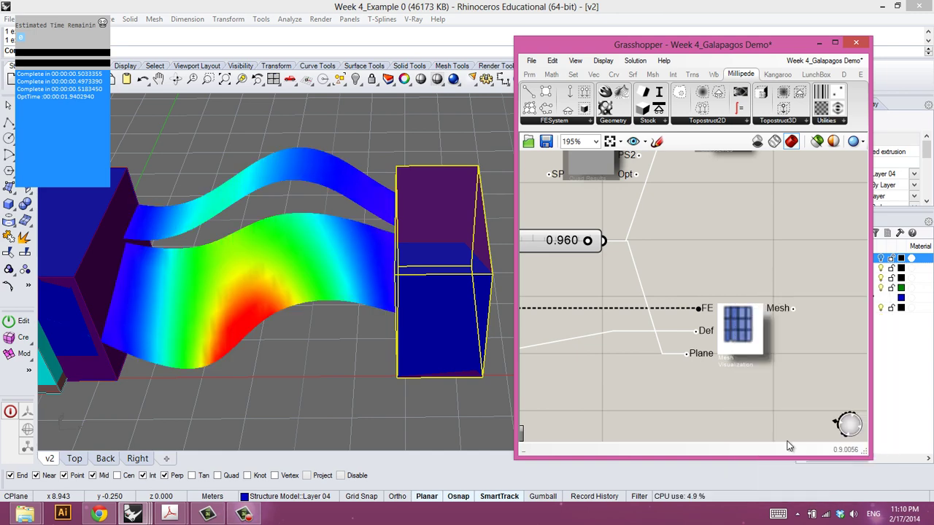
Examine the deflection colours on both wavy surfaces and relate them to the inputs of Mesh Visualization.
right_drag(667, 416, 704, 372)
scroll(611, 353, down, 2)
right_drag(596, 366, 705, 298)
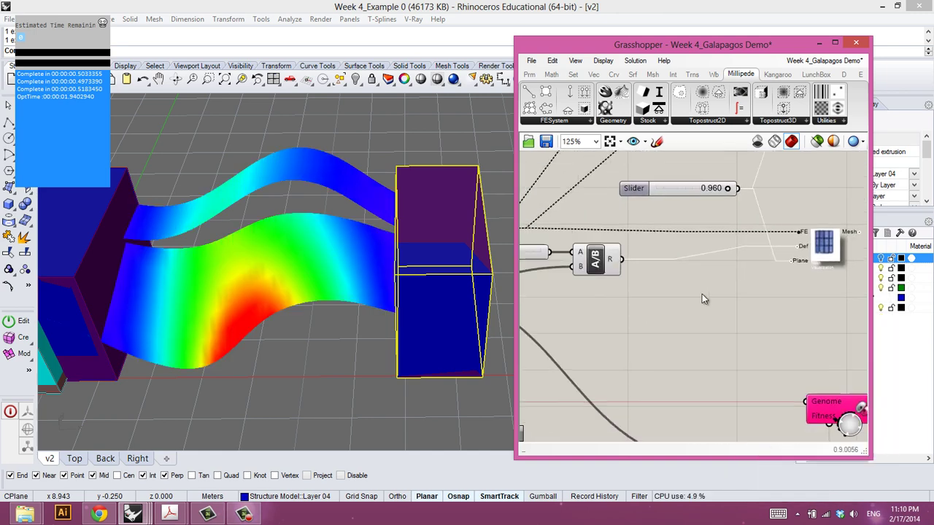
scroll(702, 297, down, 3)
right_drag(259, 344, 310, 308)
scroll(326, 338, down, 4)
right_drag(704, 361, 727, 388)
scroll(583, 292, up, 3)
right_drag(658, 292, 507, 297)
mouse_move(794, 310)
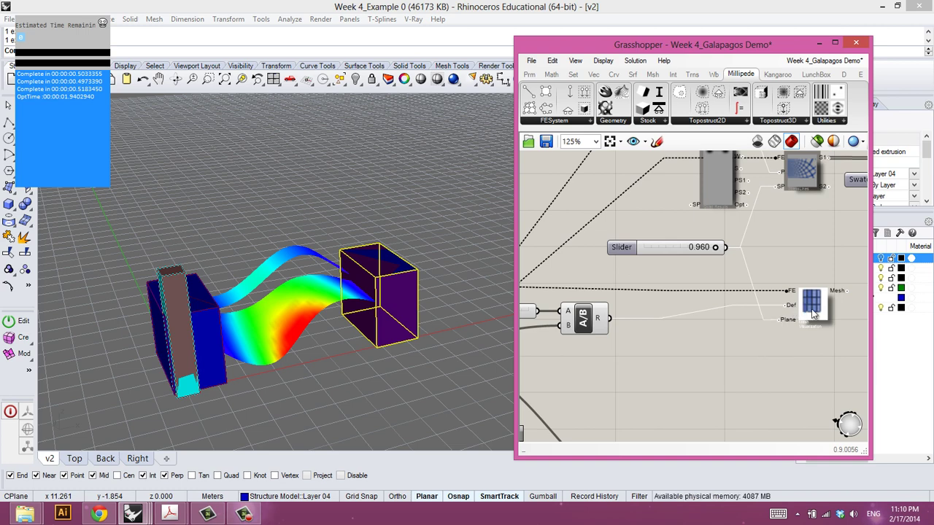
Trace FE Solver's DEF output and the 0.000 slider into the division component, and examine the deflected surfaces up close.
right_drag(679, 339, 793, 376)
right_drag(648, 364, 748, 355)
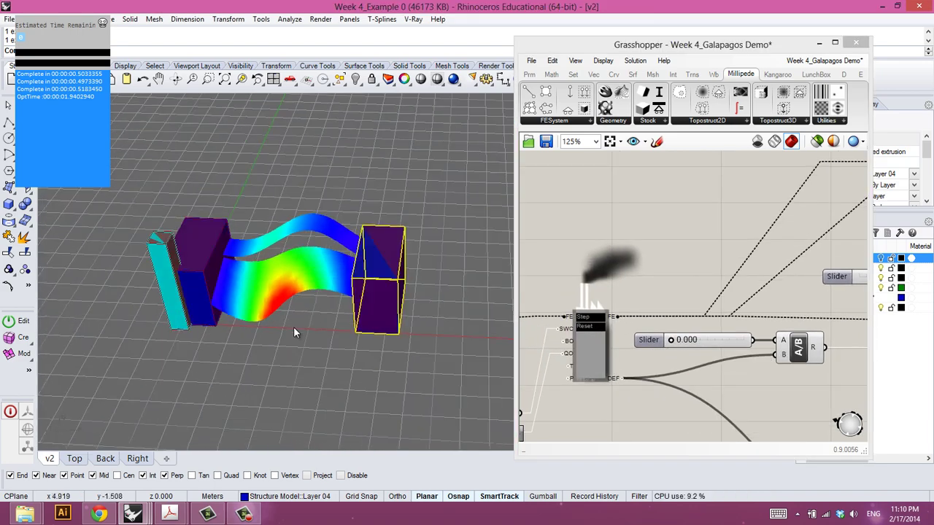
scroll(290, 296, up, 6)
right_drag(291, 288, 309, 261)
scroll(289, 280, down, 2)
mouse_move(672, 345)
mouse_down()
mouse_move(723, 349)
mouse_move(678, 341)
mouse_up()
scroll(659, 367, down, 5)
scroll(730, 340, up, 5)
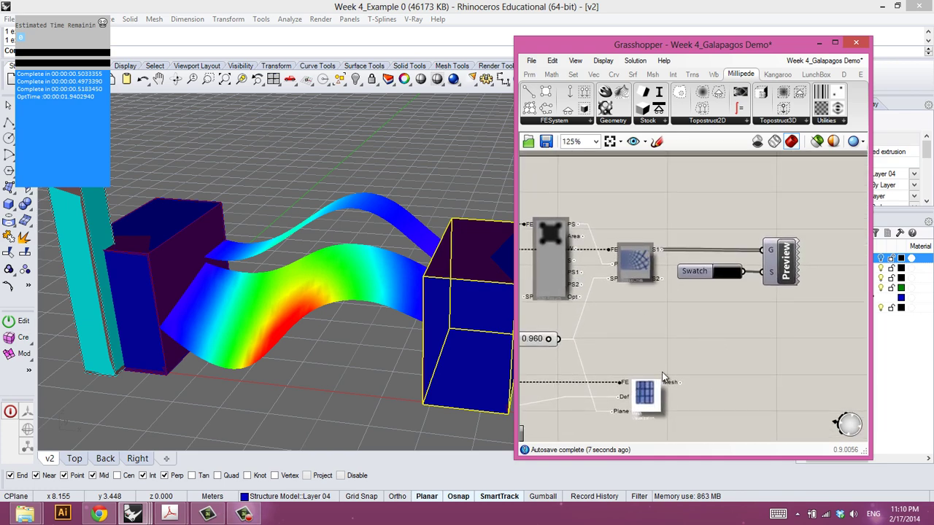
Follow the PS output and the 0.960 slider into the stress-line component, and its S1 output into the Custom Preview with the black swatch.
scroll(755, 314, down, 3)
scroll(701, 294, up, 5)
scroll(705, 245, down, 1)
right_drag(700, 260, 686, 273)
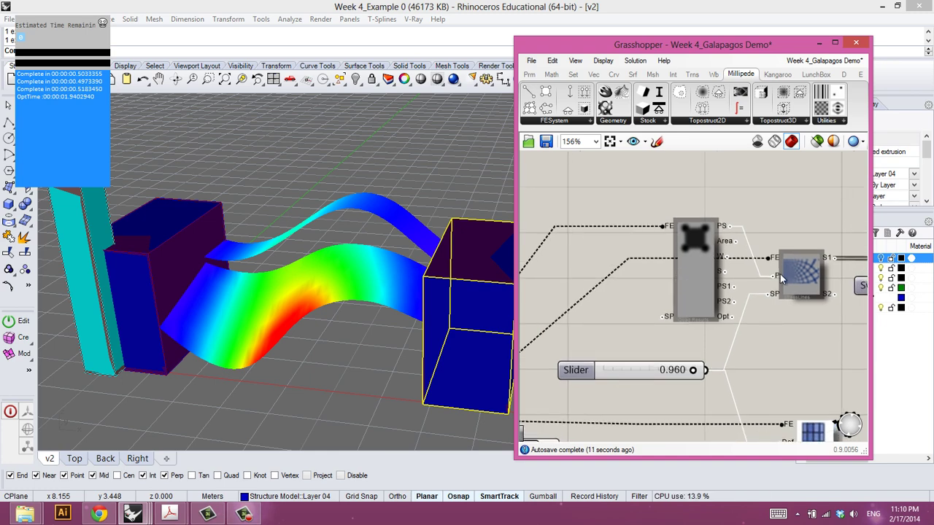
scroll(791, 276, down, 1)
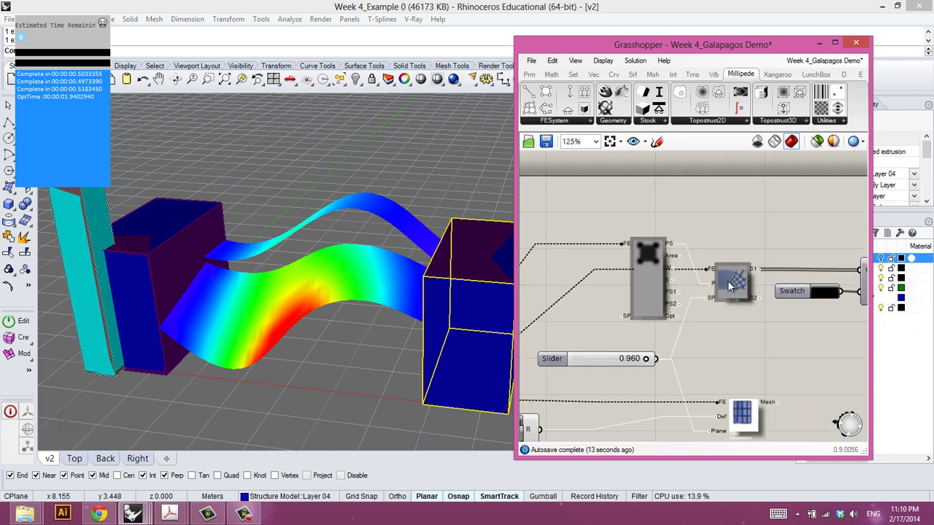
right_drag(844, 280, 709, 309)
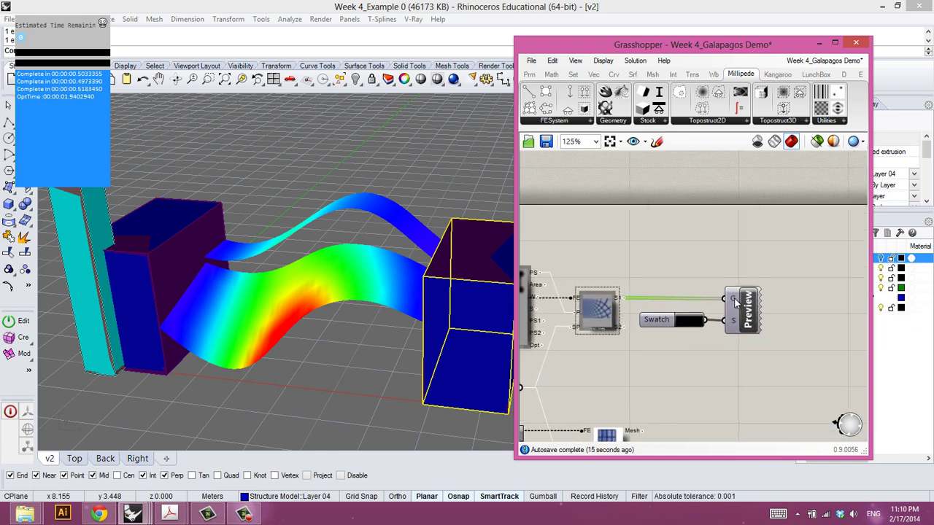
Turn on the Custom Preview component's preview, examine the stress lines across both surfaces, and turn the preview off again.
click(738, 304)
right_click(741, 304)
click(761, 327)
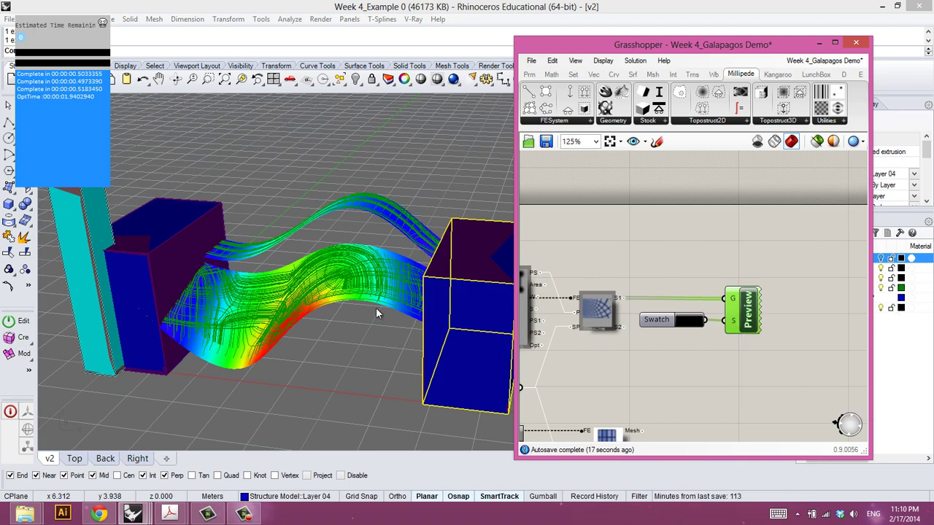
right_drag(349, 311, 415, 399)
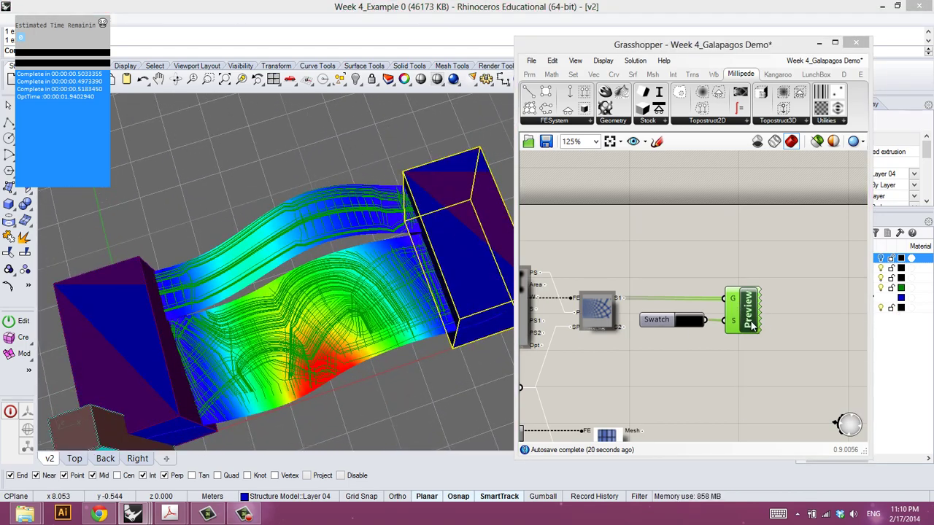
right_click(751, 321)
click(759, 342)
Review the deflection-coloured surfaces and the two sliders feeding FE Solver, following the definition back to the support components.
right_drag(650, 341, 660, 327)
scroll(660, 328, down, 6)
scroll(433, 290, down, 4)
right_drag(522, 333, 561, 333)
scroll(675, 314, up, 3)
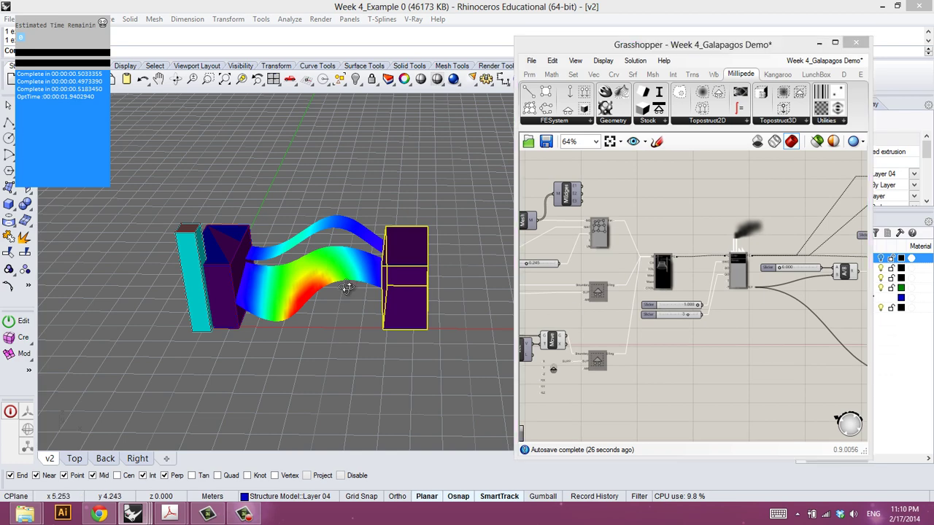
scroll(332, 277, up, 6)
click(655, 318)
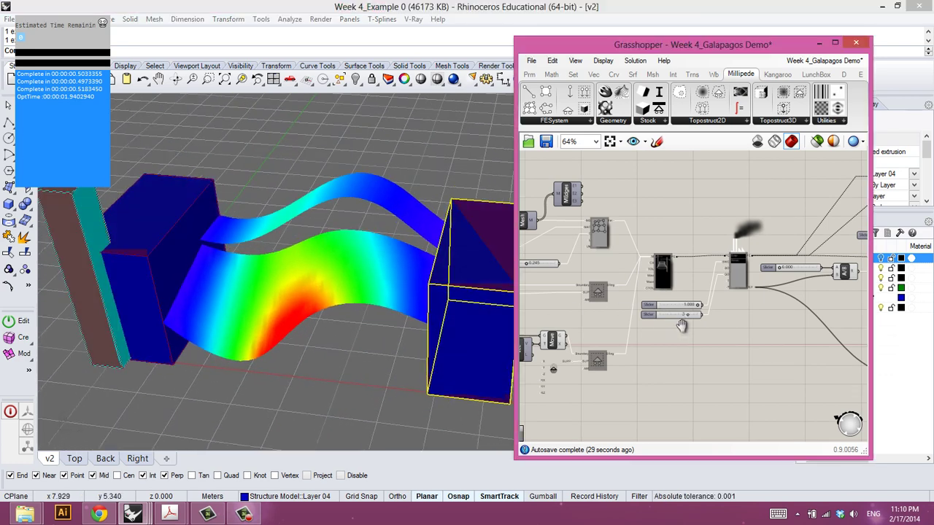
scroll(654, 299, up, 4)
scroll(678, 291, down, 1)
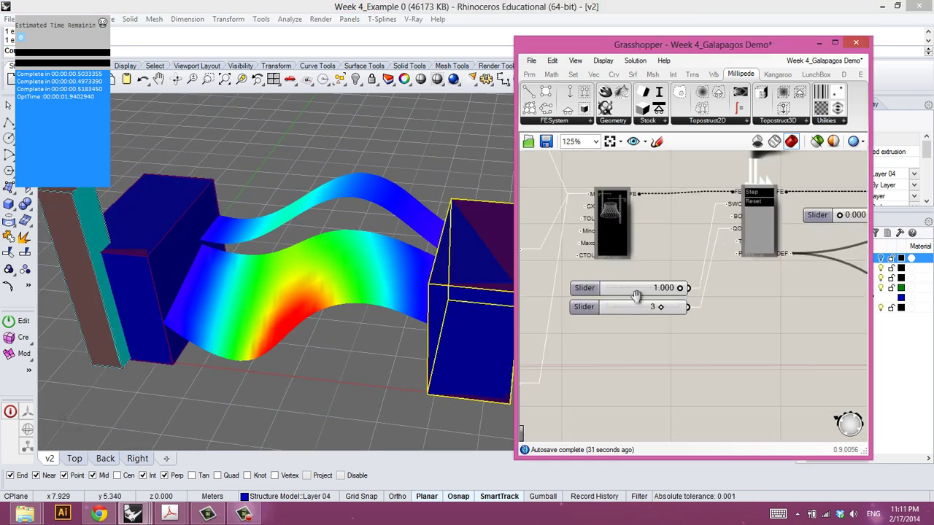
right_drag(631, 300, 697, 304)
right_drag(646, 324, 706, 310)
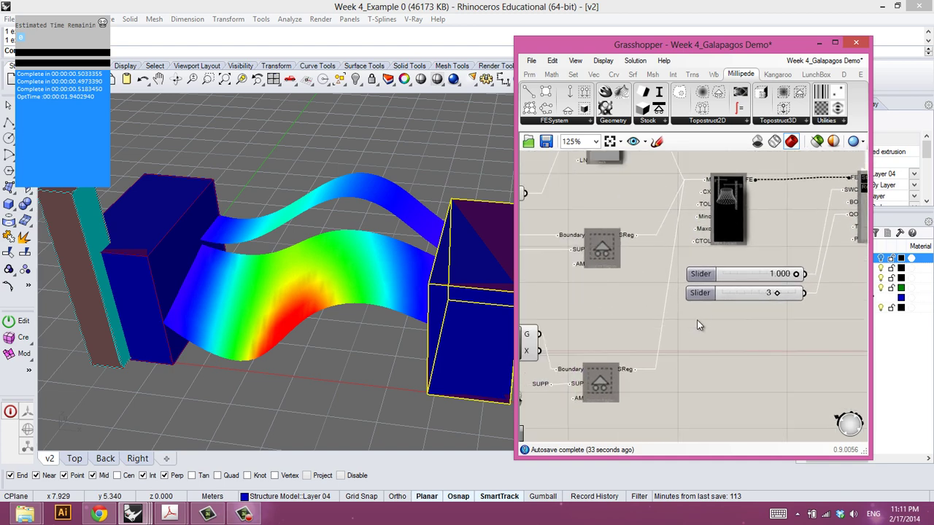
Inspect the X component and Y component sliders feeding the Vector and Move components for the second support.
scroll(686, 344, down, 3)
scroll(680, 299, up, 3)
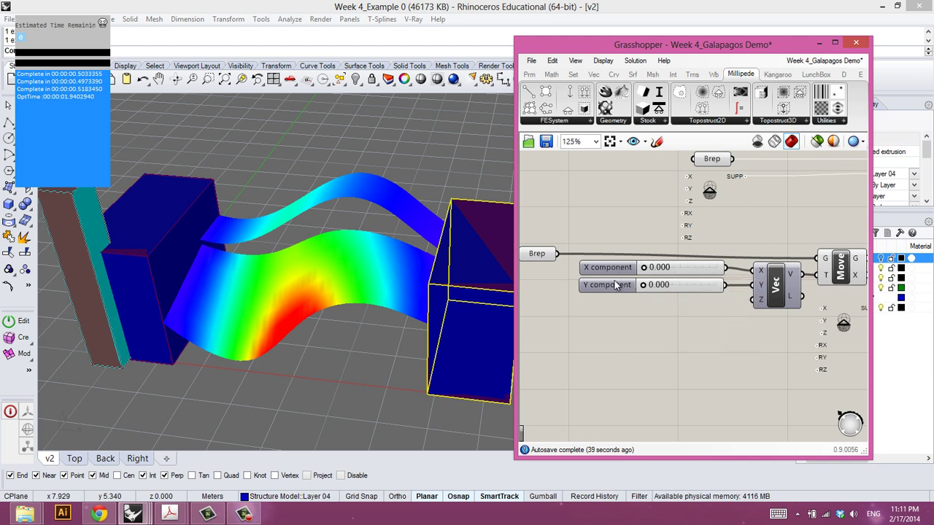
scroll(615, 288, up, 1)
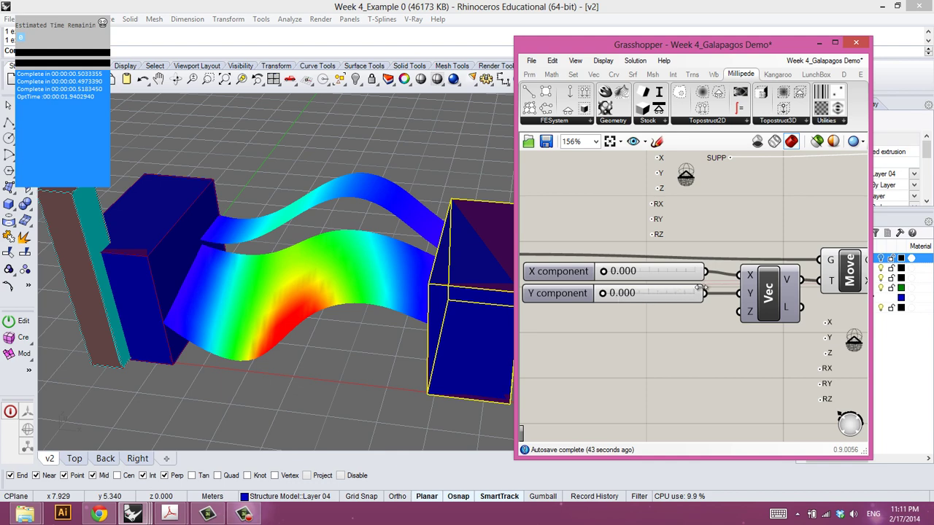
right_drag(423, 256, 155, 267)
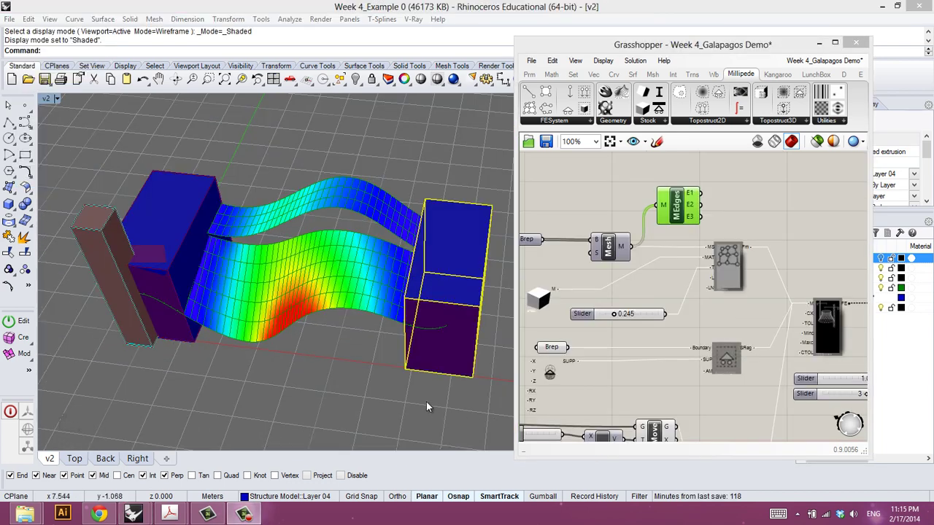
Examine the mesh grid over the wavy surfaces and the MEdges component fed by the Brep's Mesh component.
right_drag(425, 400, 401, 395)
scroll(369, 283, up, 2)
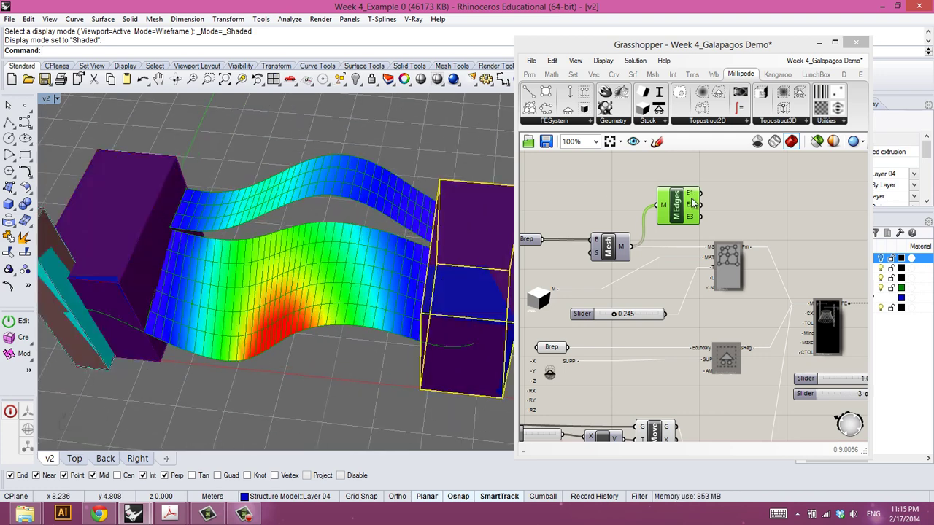
click(676, 208)
right_drag(675, 207, 753, 204)
scroll(753, 204, up, 1)
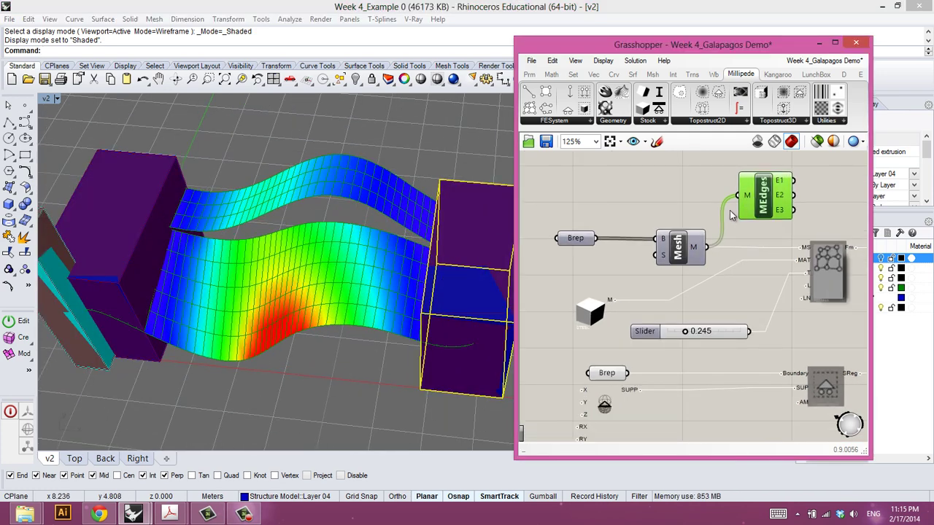
right_drag(371, 258, 421, 235)
scroll(404, 267, down, 4)
scroll(406, 264, up, 4)
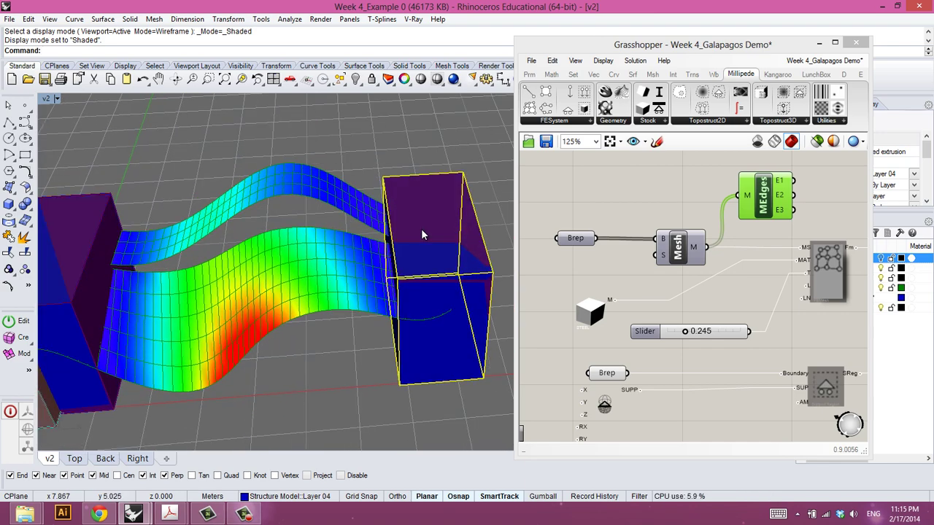
Examine the gridded surfaces' deflection pattern from several angles, comparing the column, its adjoining block and the yellow-outlined end block.
right_drag(413, 243, 362, 279)
scroll(362, 279, down, 5)
scroll(362, 280, up, 5)
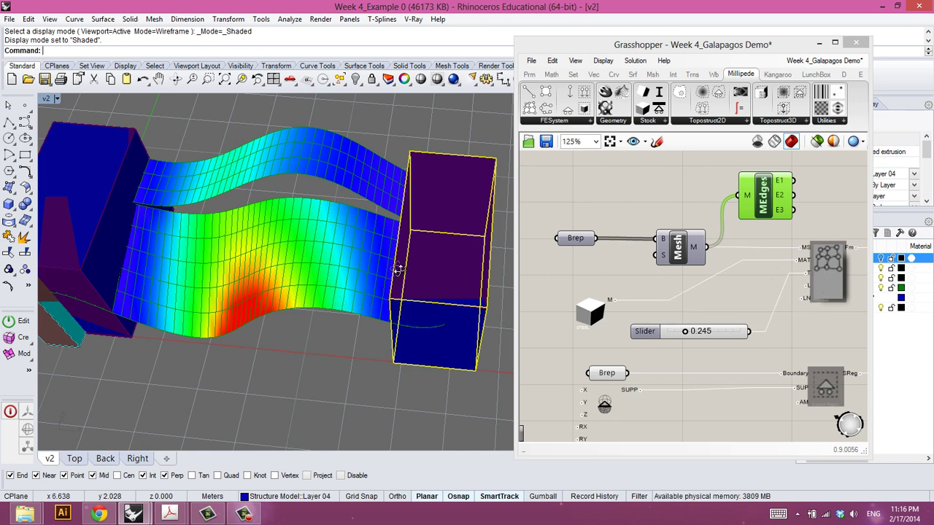
right_drag(400, 284, 474, 192)
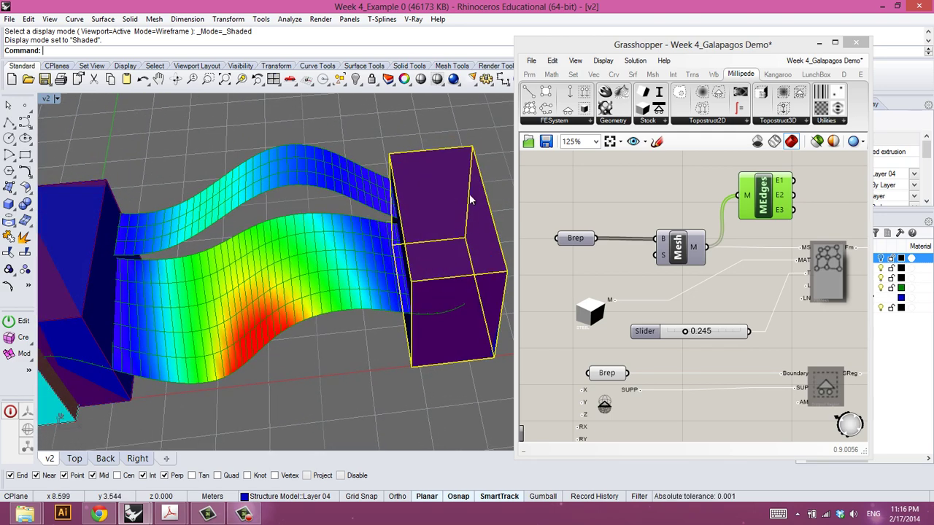
right_drag(399, 283, 408, 347)
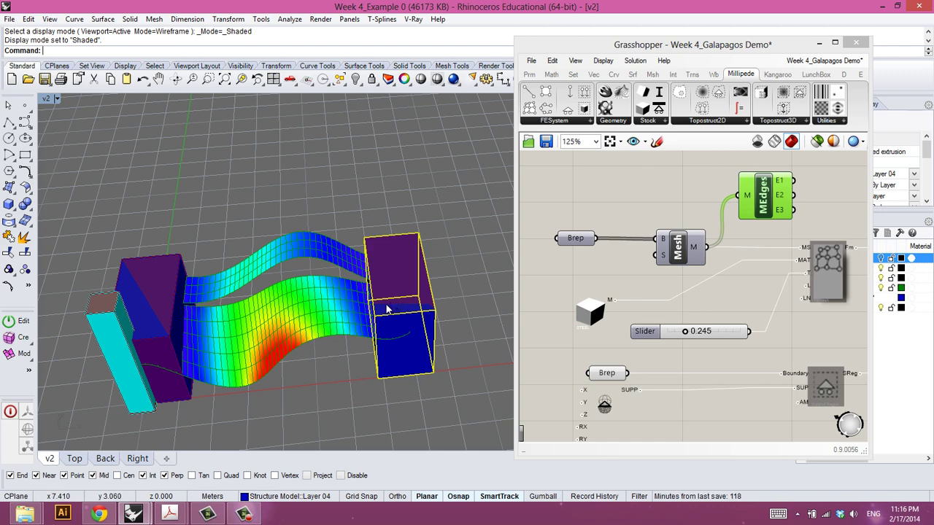
right_drag(396, 346, 405, 387)
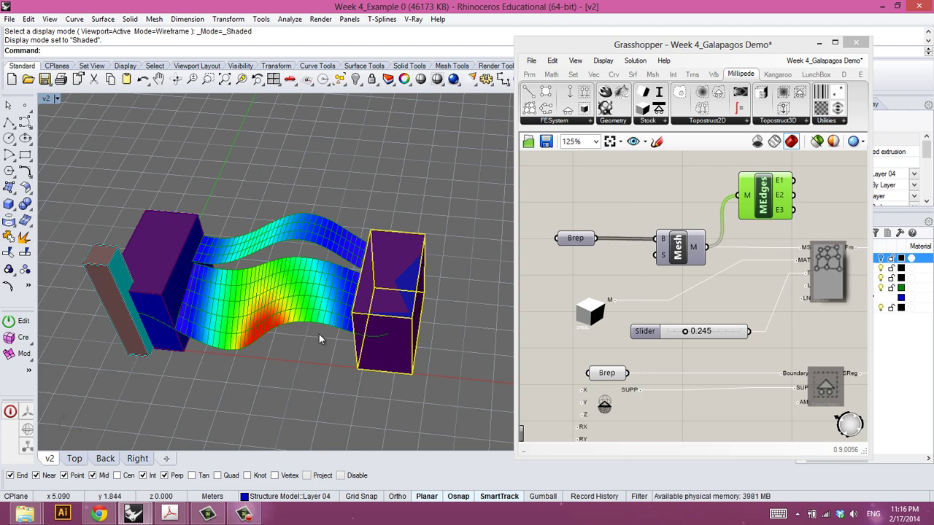
right_drag(248, 316, 264, 377)
scroll(264, 377, up, 2)
right_drag(367, 328, 341, 306)
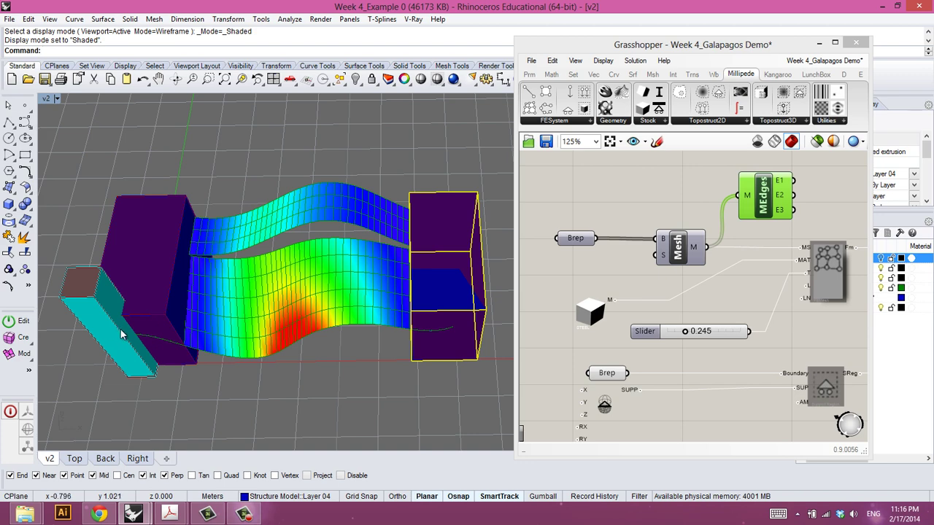
right_drag(250, 356, 286, 304)
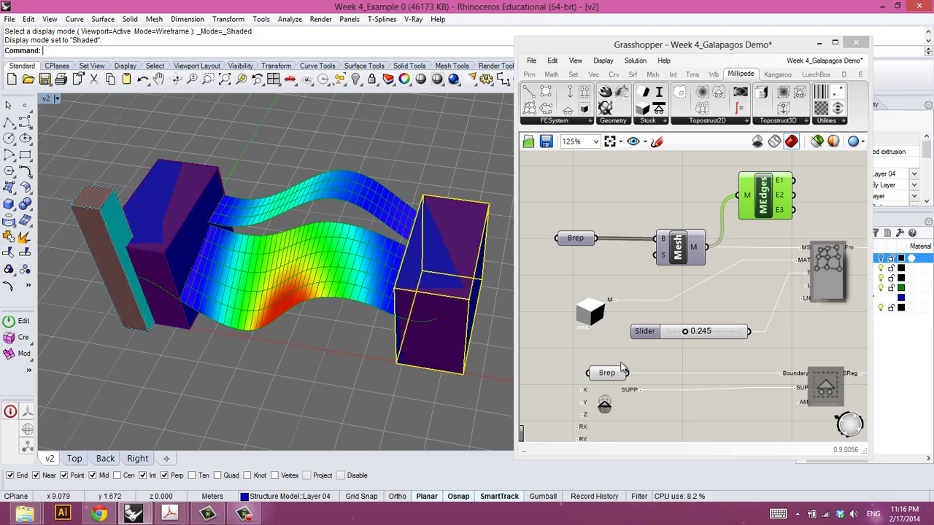
right_drag(667, 337, 660, 324)
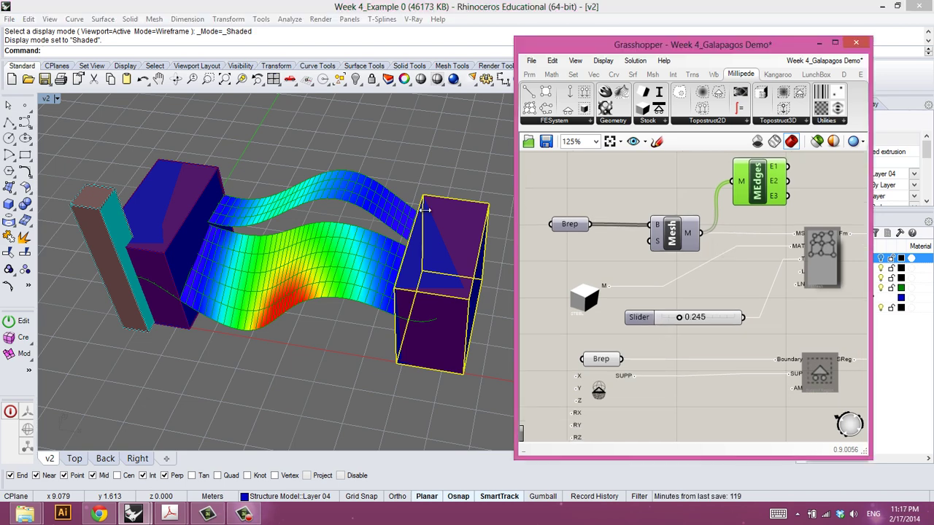
right_drag(240, 243, 288, 305)
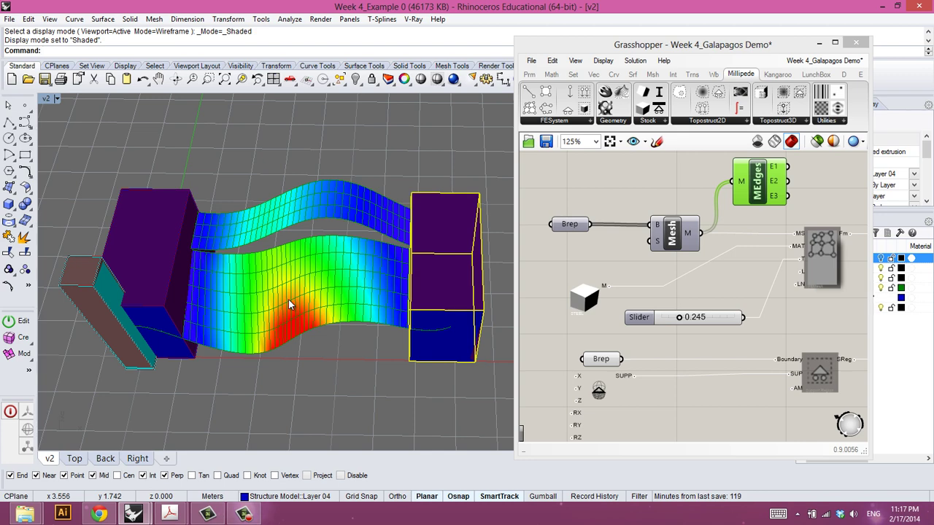
Turn off the preview of the MEdges component to hide the mesh grid on the surfaces.
click(655, 326)
scroll(677, 317, down, 5)
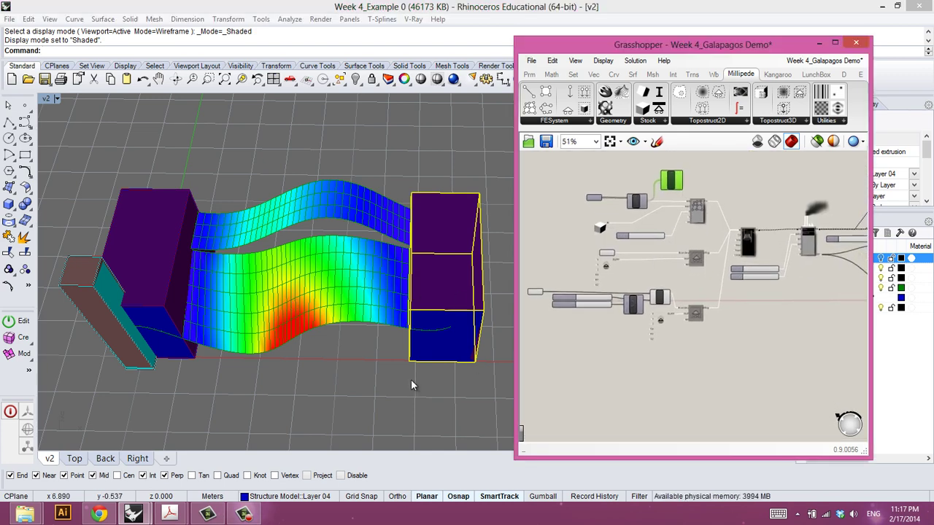
right_drag(404, 376, 375, 355)
right_drag(696, 356, 669, 369)
scroll(654, 221, up, 4)
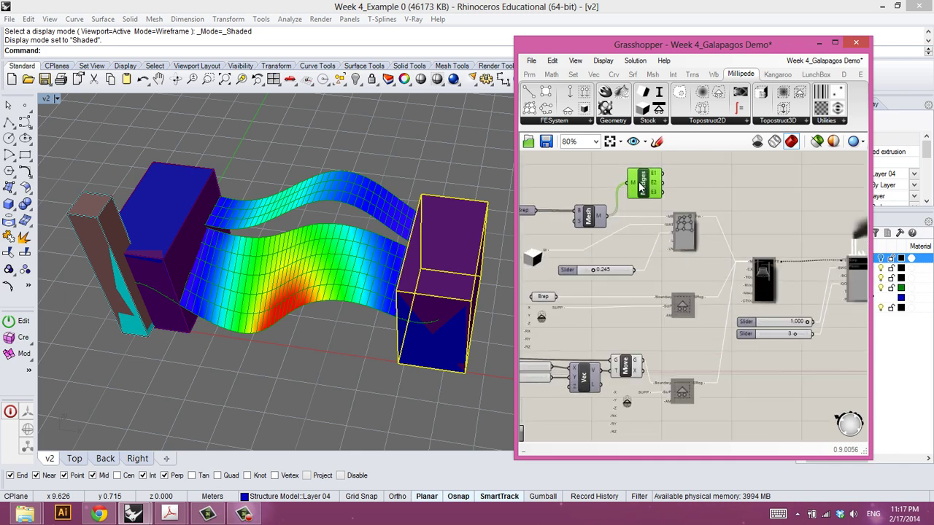
right_click(645, 181)
click(671, 209)
Inspect the Galapagos Evolutionary Solver's Genome and Fitness connections, including the deflection panel and Num component feeding Fitness.
scroll(678, 255, down, 6)
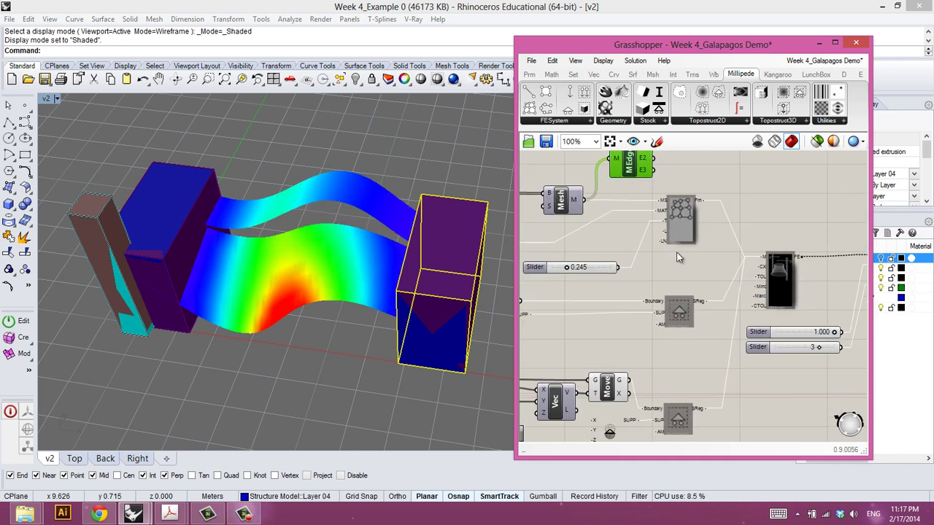
right_drag(730, 324, 637, 329)
scroll(758, 305, up, 7)
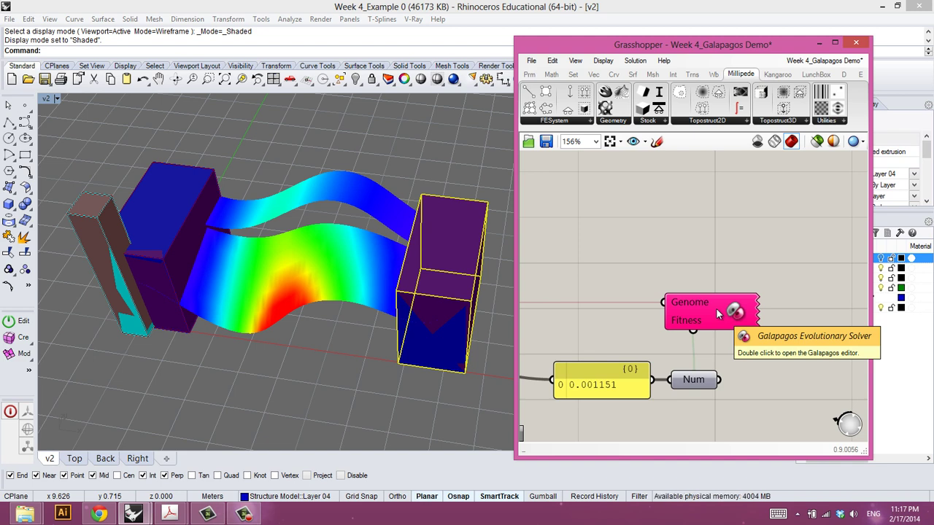
scroll(756, 267, down, 3)
scroll(760, 348, up, 1)
scroll(761, 347, up, 1)
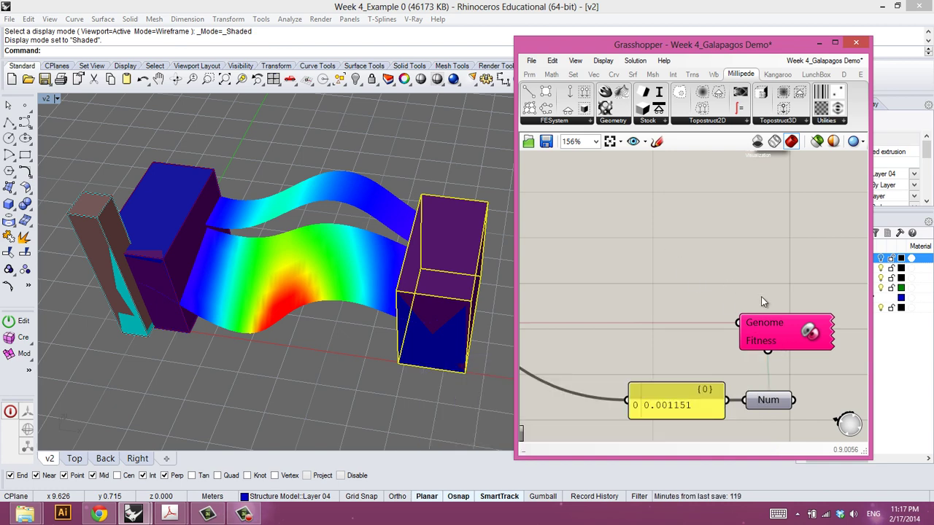
Examine the Galapagos Genome input and trace its link back to the X and Y component sliders feeding the Vec component.
mouse_move(782, 328)
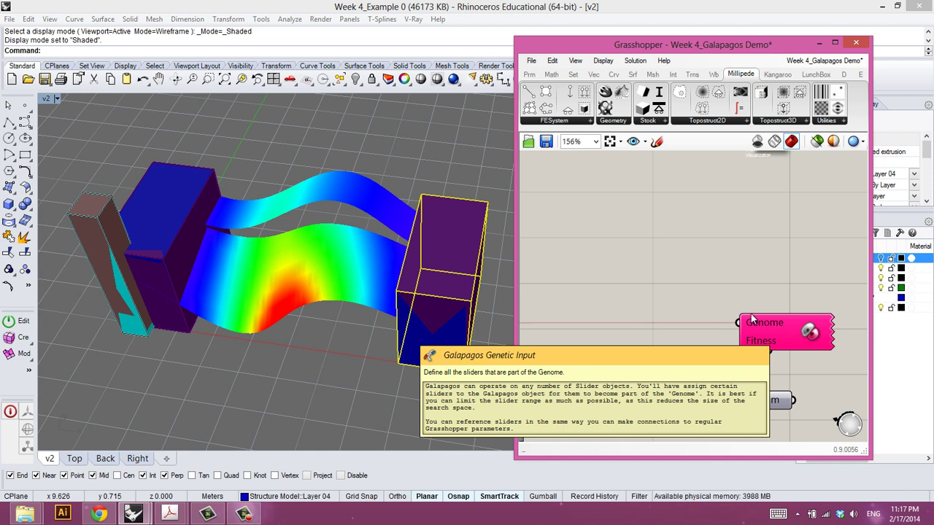
right_drag(713, 312, 736, 310)
scroll(735, 311, down, 2)
scroll(805, 342, up, 2)
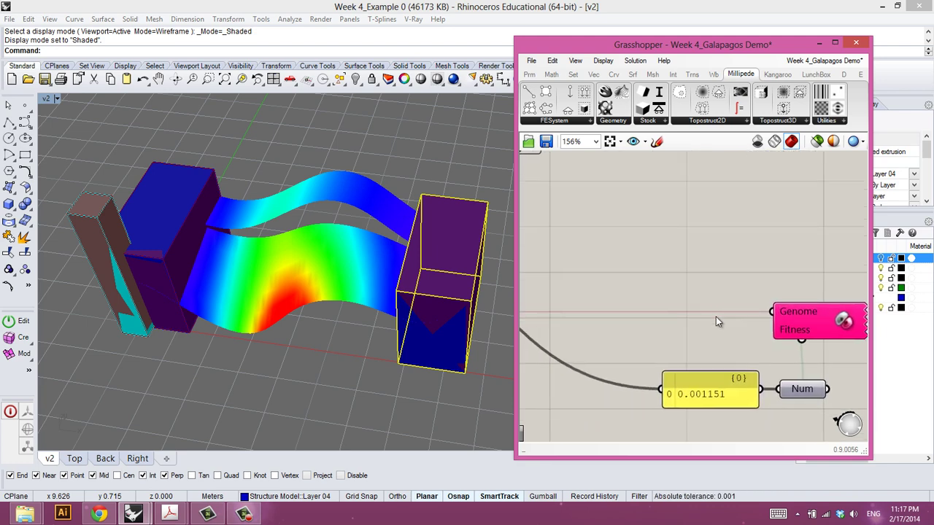
scroll(715, 317, down, 3)
scroll(652, 346, down, 2)
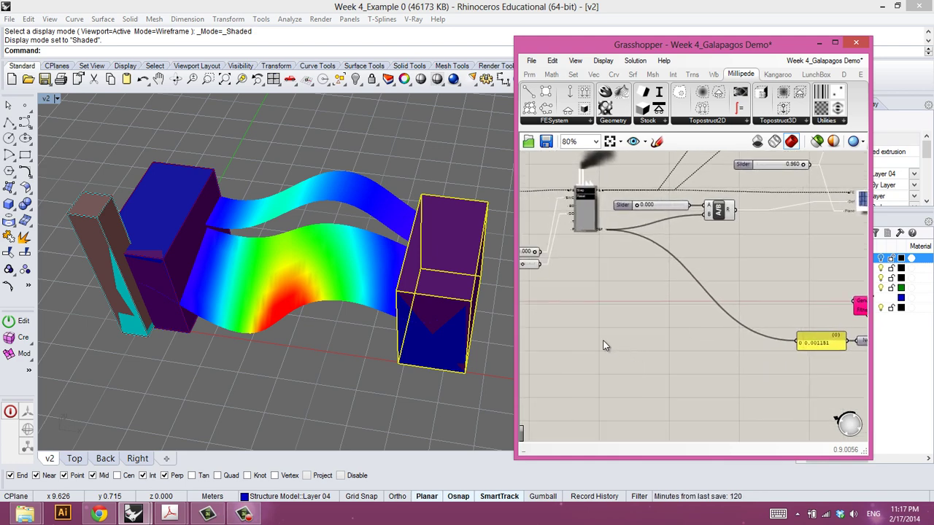
scroll(766, 332, up, 2)
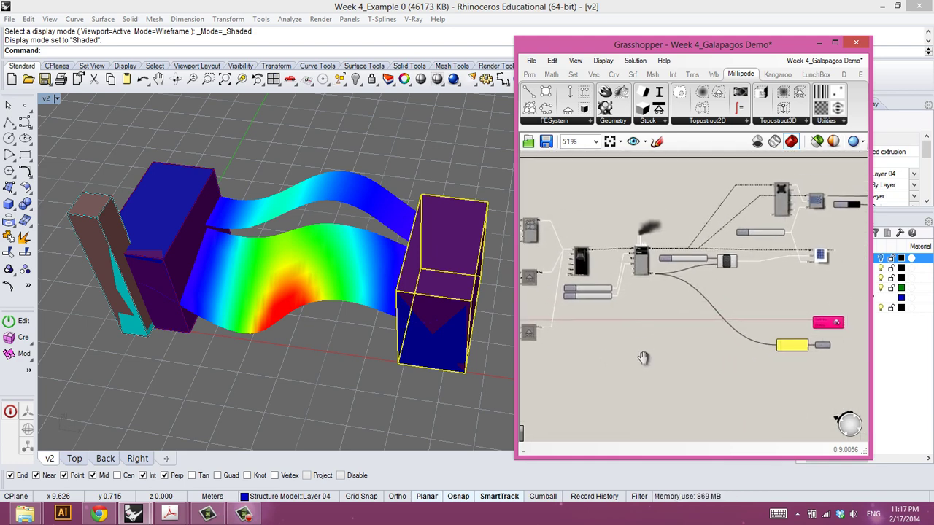
scroll(723, 337, down, 2)
scroll(762, 335, up, 5)
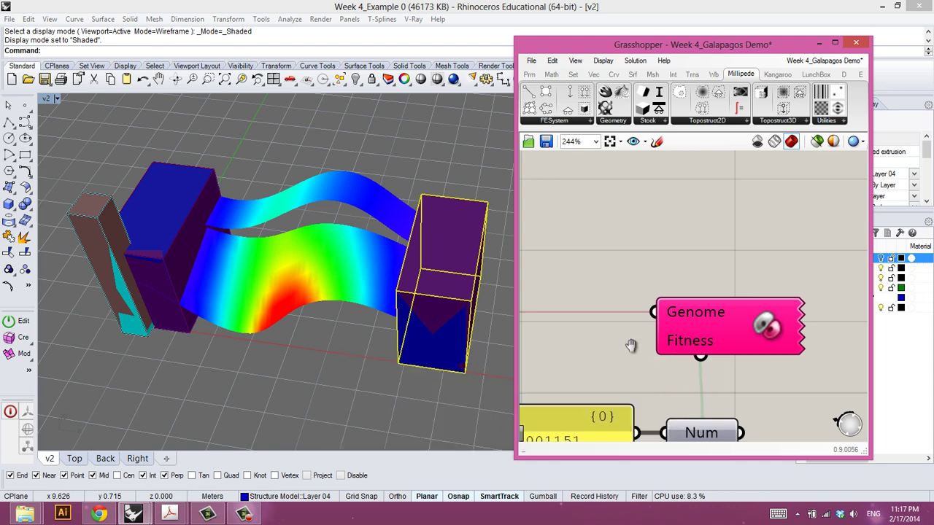
right_drag(641, 344, 833, 313)
scroll(798, 329, down, 5)
right_drag(778, 352, 930, 343)
scroll(601, 313, up, 1)
right_drag(601, 313, 718, 321)
scroll(657, 329, up, 1)
scroll(657, 330, up, 4)
right_drag(669, 342, 653, 337)
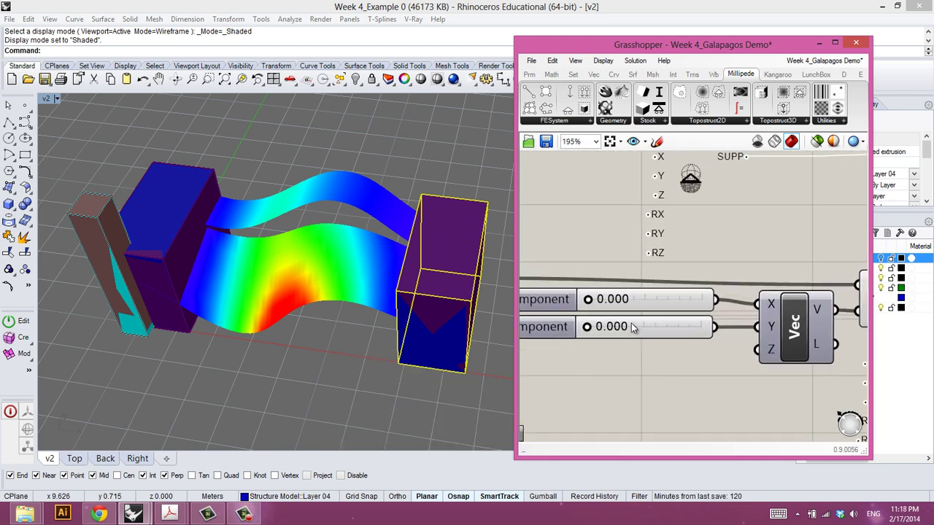
Select both the X component and Y component sliders that drive the column's move vector.
click(642, 326)
click(643, 303)
scroll(642, 303, down, 4)
click(637, 341)
drag(637, 341, 599, 305)
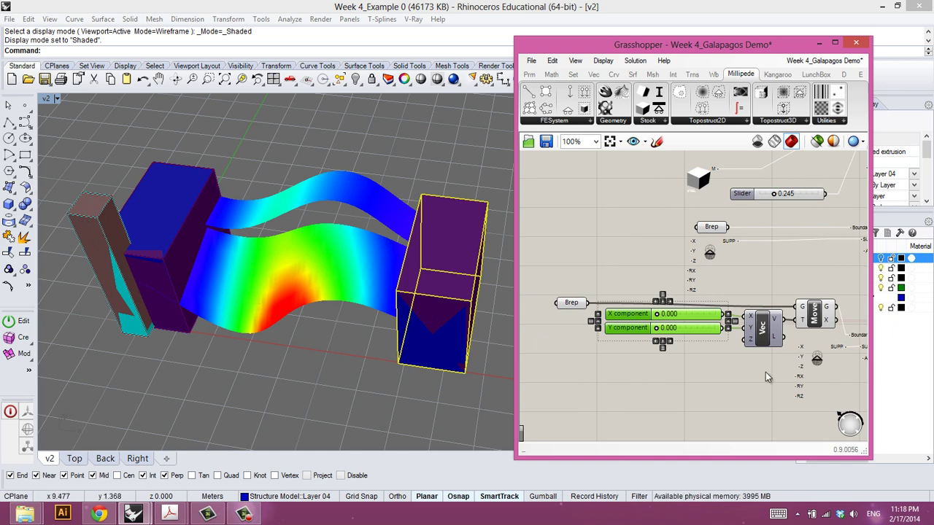
Review the Galapagos Genome's options for linking all sliders or only the selected sliders, without choosing one.
scroll(565, 336, down, 4)
scroll(785, 318, up, 5)
right_click(744, 323)
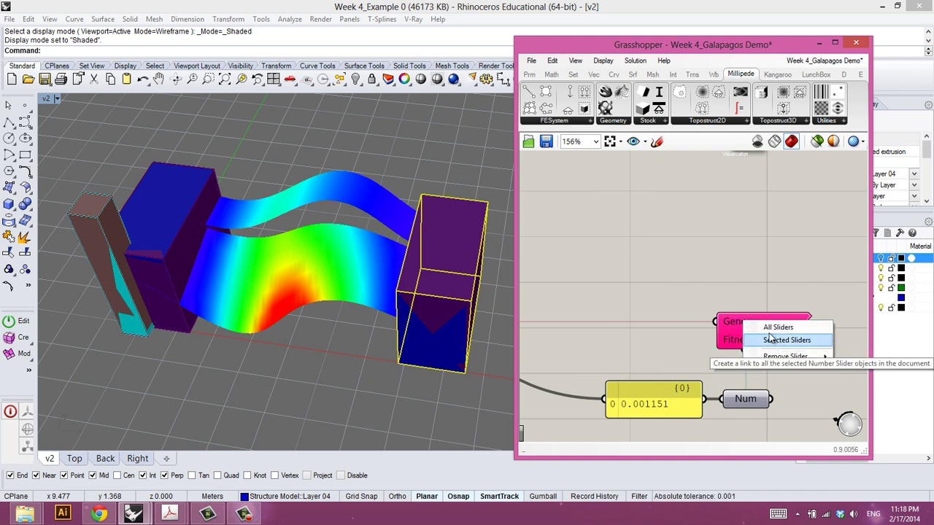
click(742, 295)
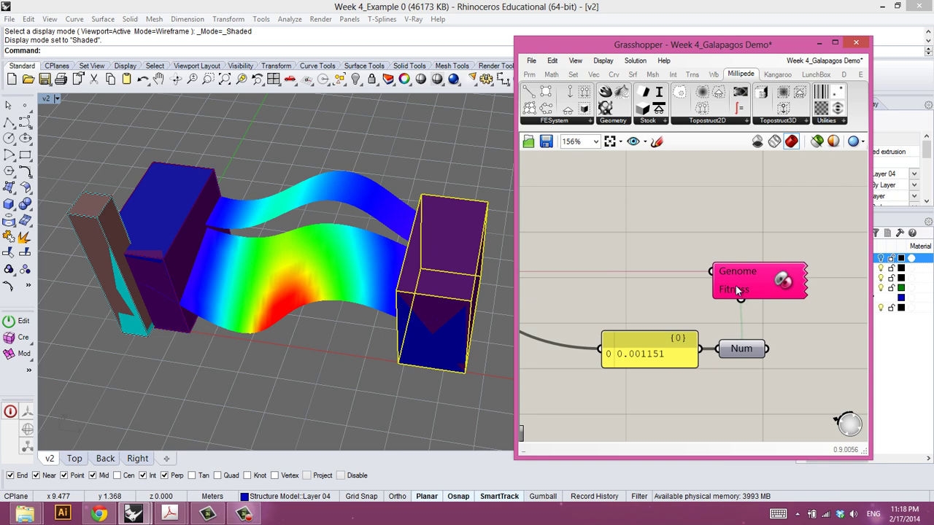
Trace the Galapagos Fitness input back to the solver component and inspect its Max Deflection (DEF) output.
mouse_move(736, 286)
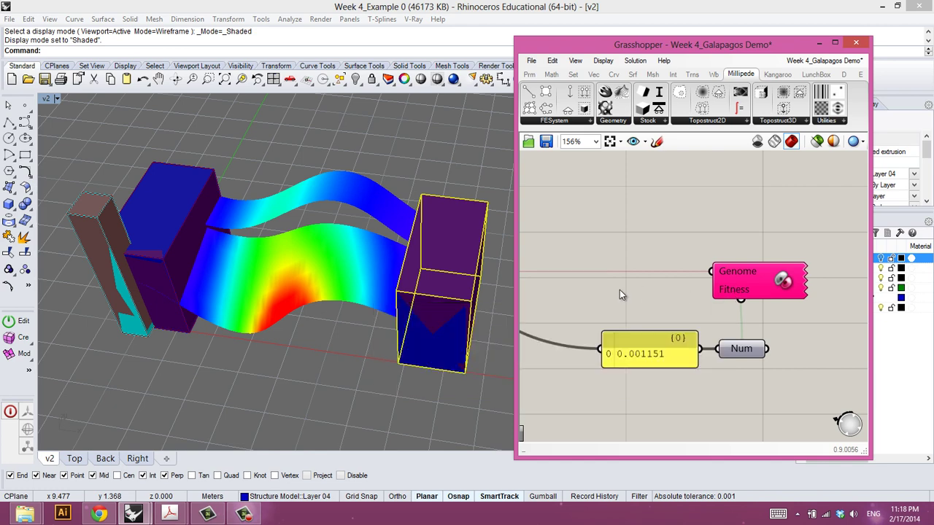
right_drag(627, 289, 705, 295)
scroll(705, 295, down, 2)
right_drag(624, 307, 769, 379)
scroll(572, 273, up, 3)
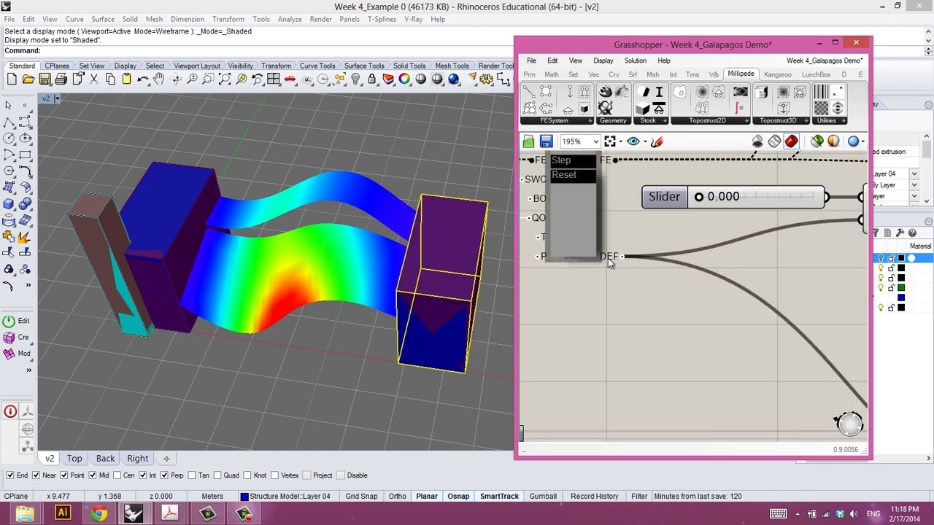
scroll(610, 260, down, 1)
right_drag(614, 268, 631, 323)
scroll(618, 280, up, 2)
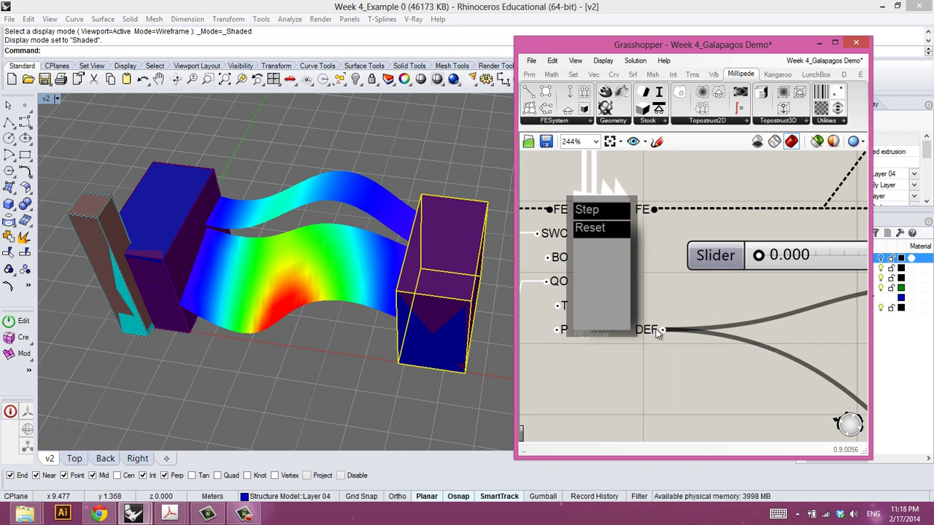
mouse_move(659, 332)
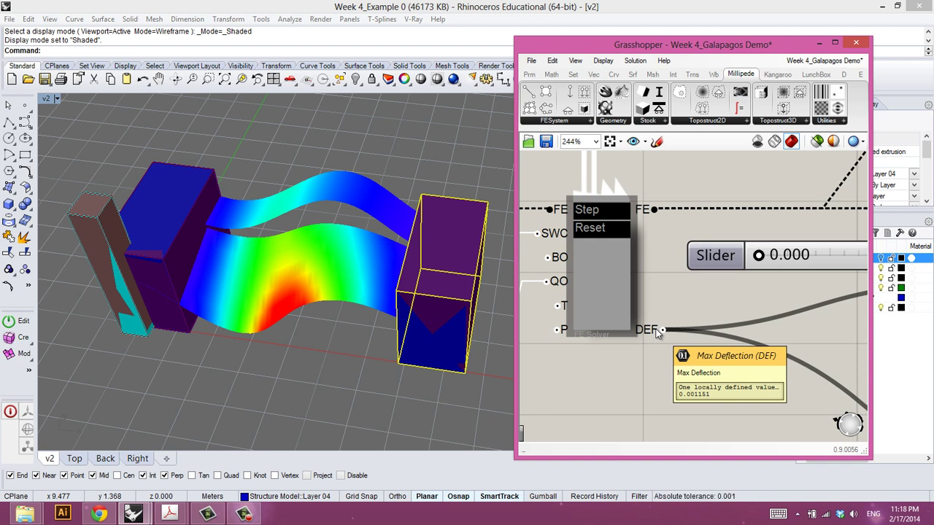
Narrow the deflection panel and connect the Galapagos Fitness input to the Num component.
scroll(675, 334, down, 5)
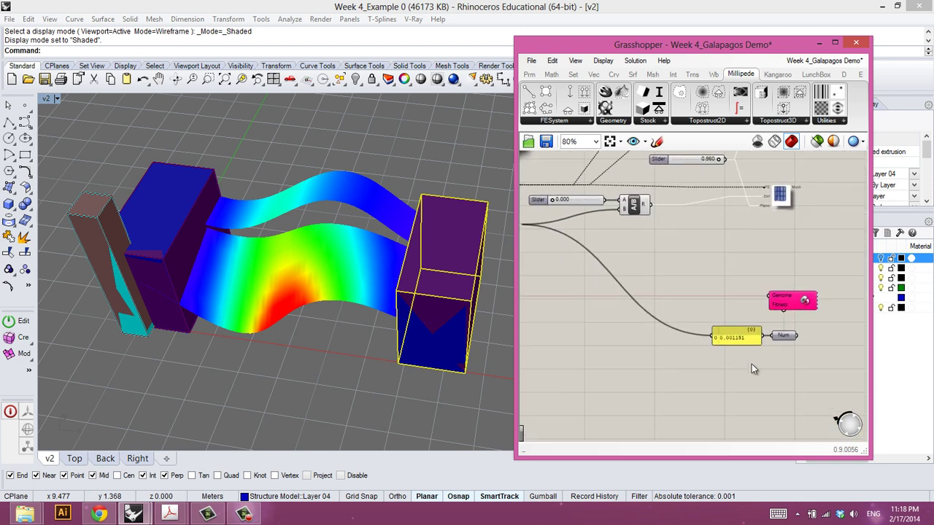
scroll(755, 364, up, 5)
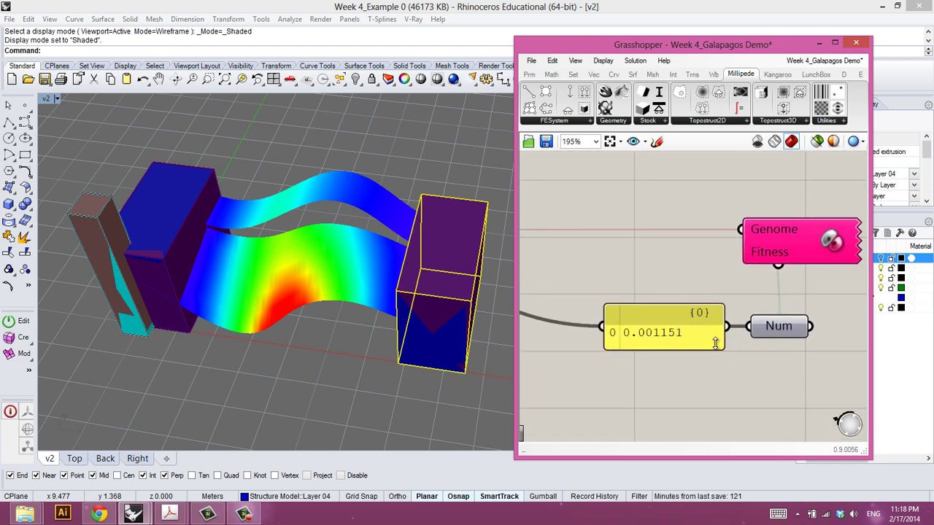
drag(726, 342, 699, 334)
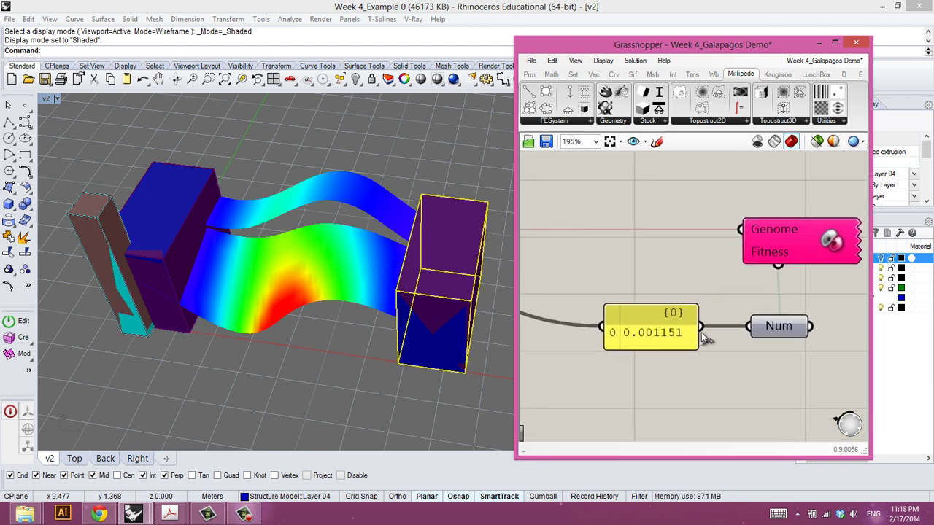
right_drag(772, 330, 673, 398)
click(680, 398)
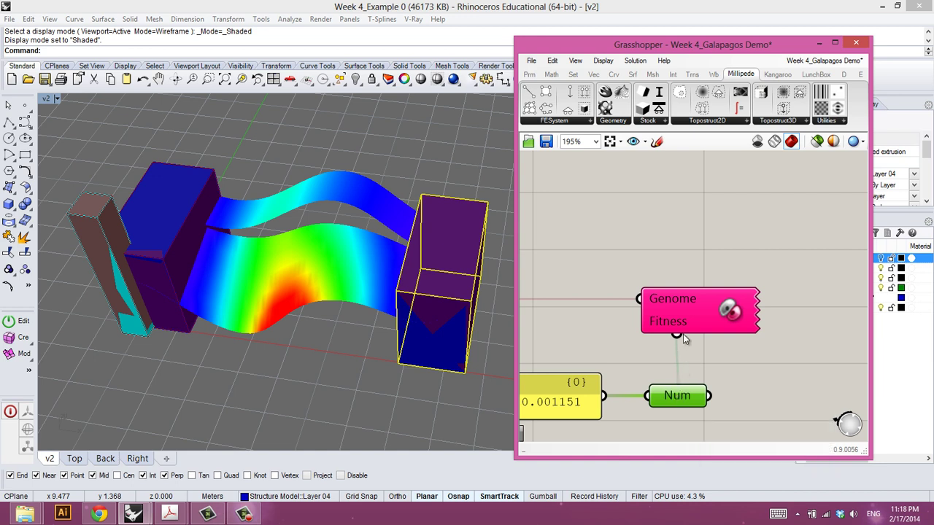
drag(676, 334, 678, 395)
Open the Galapagos Editor, move and enlarge its window beside the viewport, and start the solver.
double_click(686, 314)
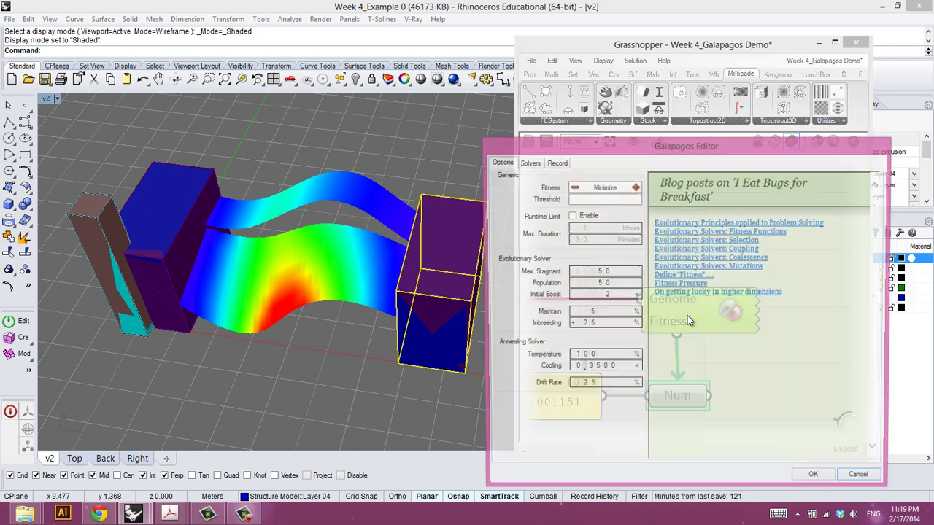
drag(637, 156, 675, 56)
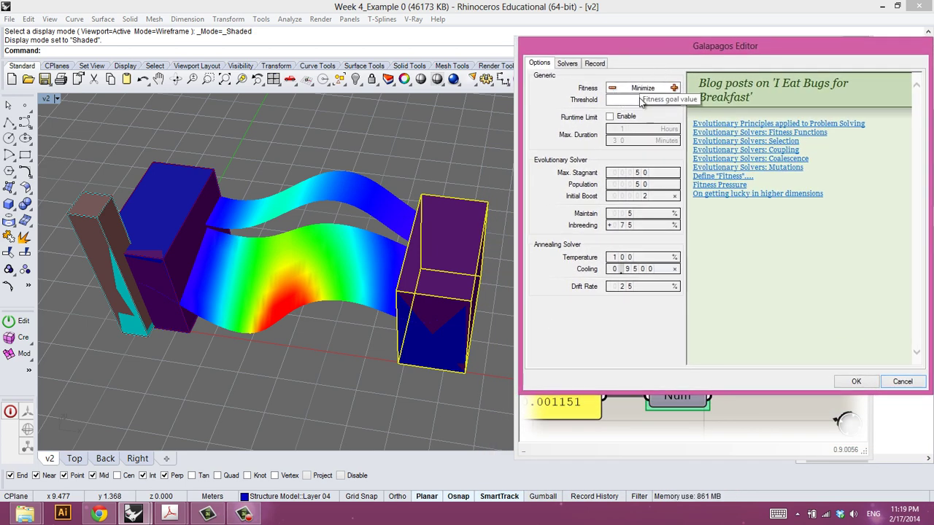
drag(722, 392, 722, 461)
click(566, 63)
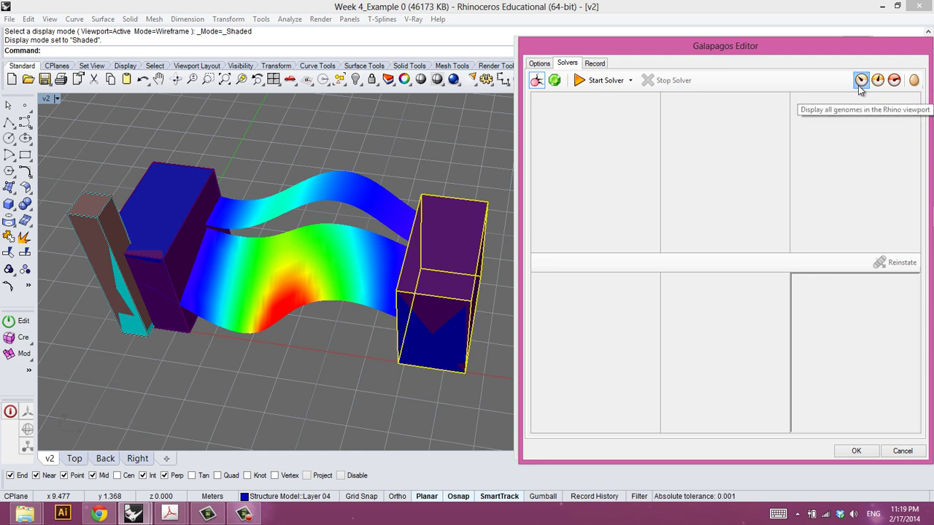
click(590, 82)
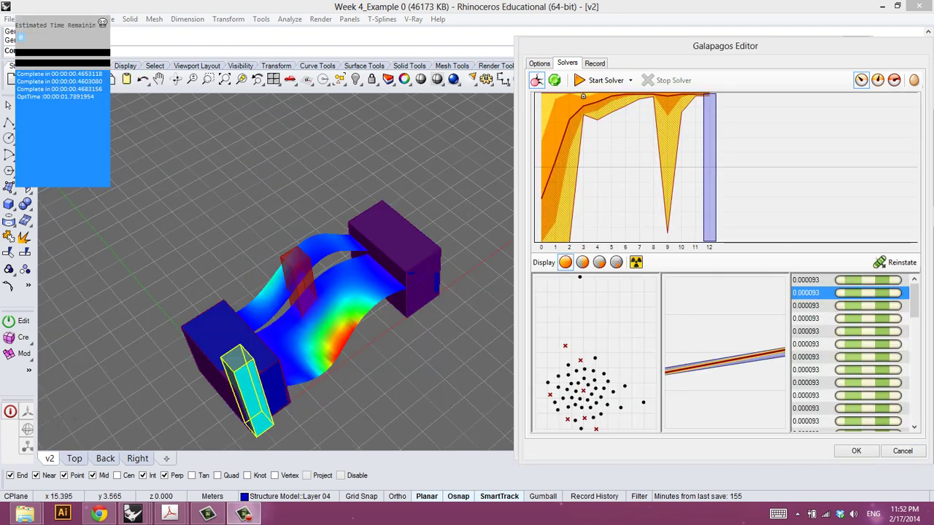
Reinstate one of the genomes with fitness 0.000093 and accept the Galapagos Editor's result.
drag(917, 311, 918, 322)
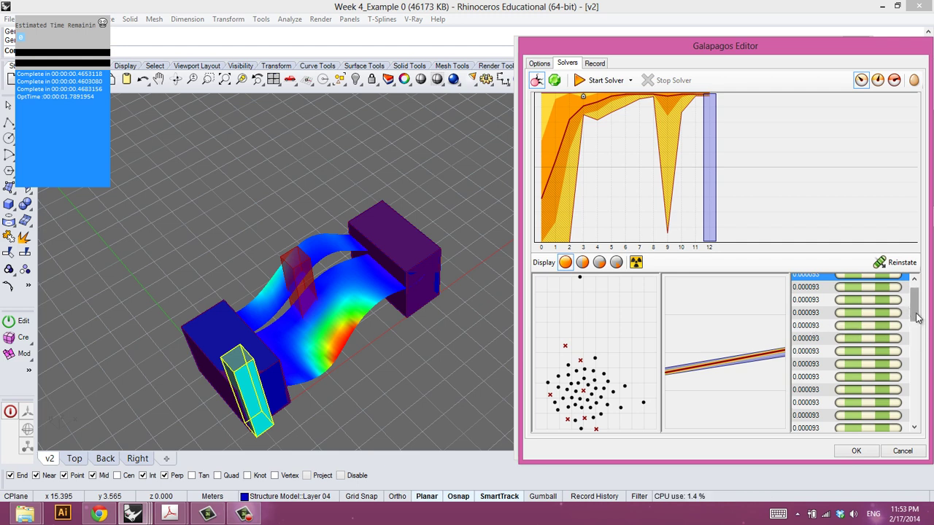
scroll(849, 342, up, 3)
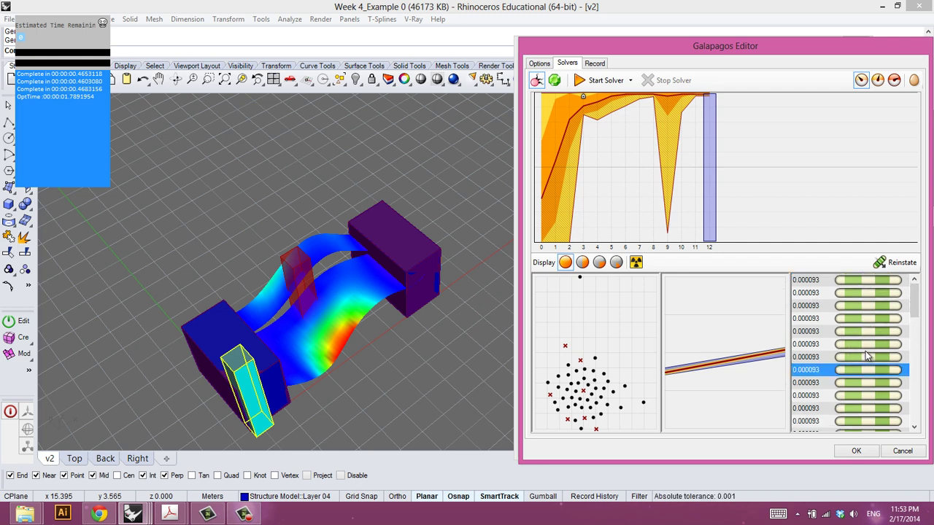
click(895, 263)
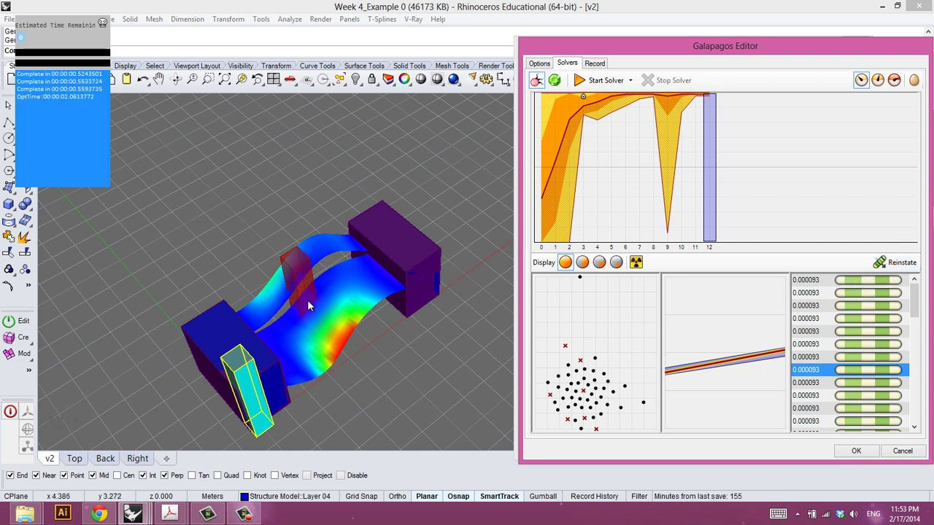
click(856, 452)
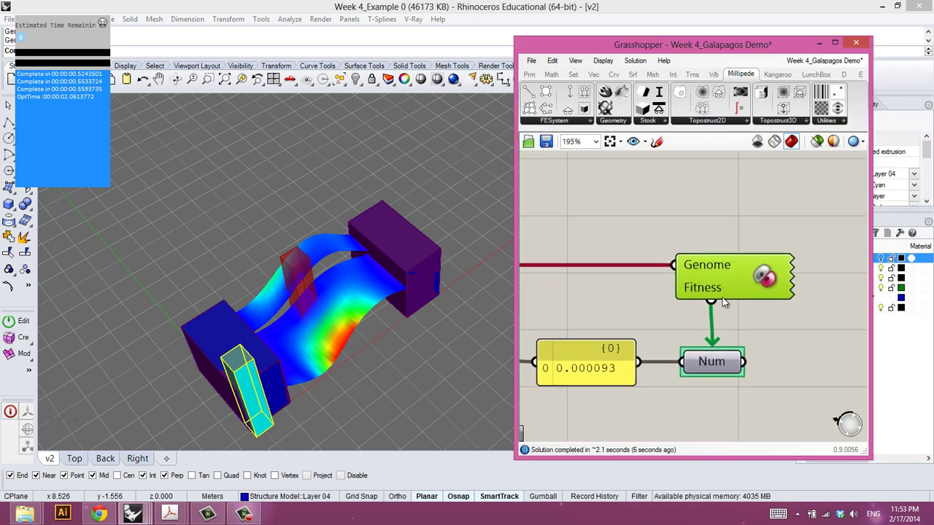
Bake the repositioned column from the Move component into the model and deselect the component.
scroll(722, 296, down, 8)
right_drag(736, 282, 629, 325)
scroll(630, 326, up, 6)
click(646, 315)
scroll(651, 312, up, 2)
right_drag(366, 278, 346, 275)
scroll(419, 273, down, 5)
scroll(350, 292, up, 4)
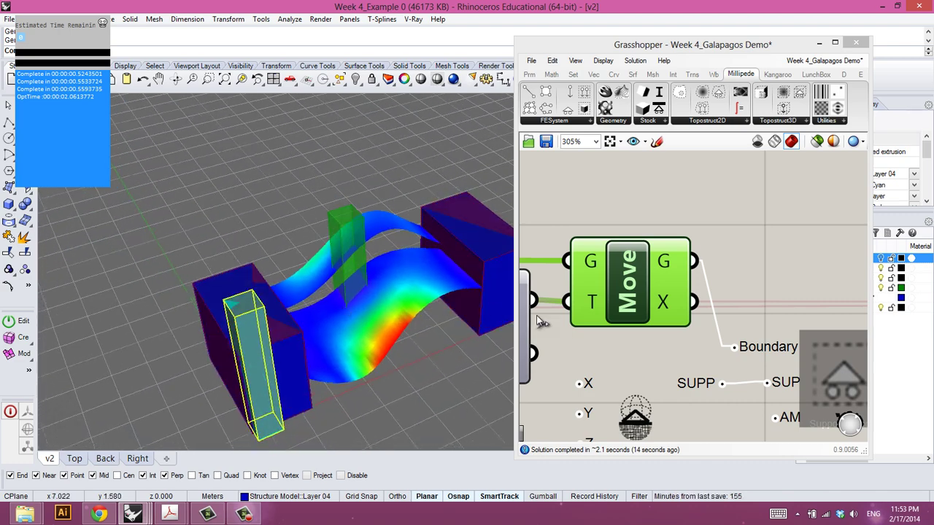
click(626, 308)
key(Insert)
click(661, 426)
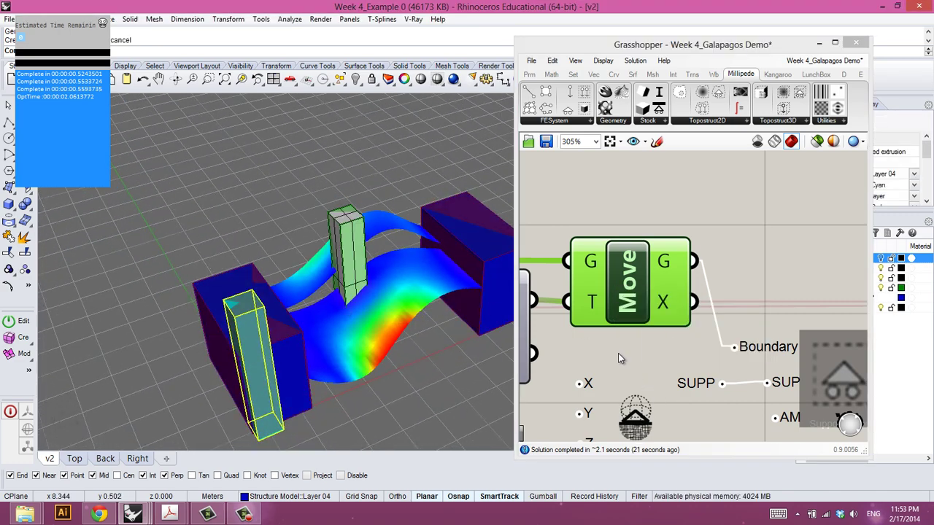
click(685, 216)
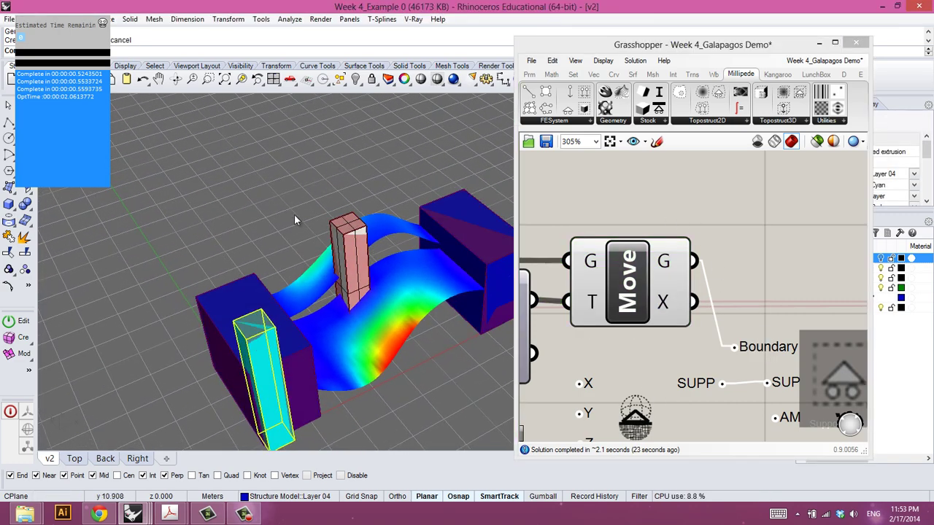